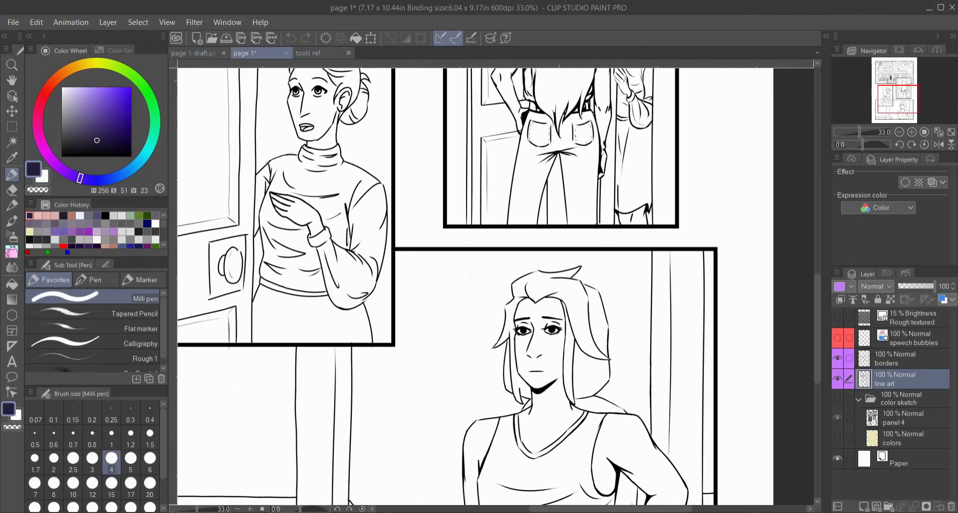
Step: Reveal the colour sketch, select the colors layer, undo a stray stroke and choose the Calligraphy brush
click(900, 397)
click(900, 424)
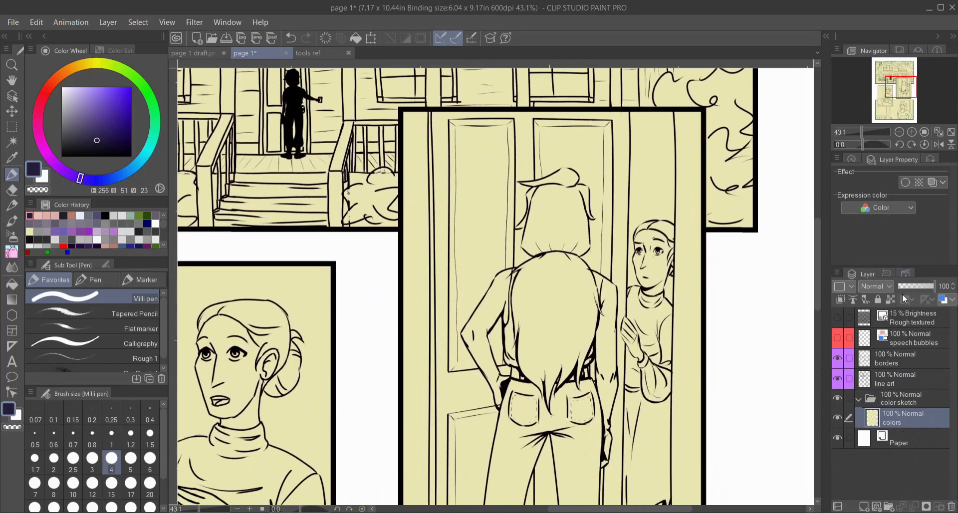
key(ctrl+z)
scroll(164, 349, down, 1)
scroll(164, 351, up, 1)
click(125, 343)
Step: Paint the standing figure's hair dark purple
drag(542, 263, 541, 334)
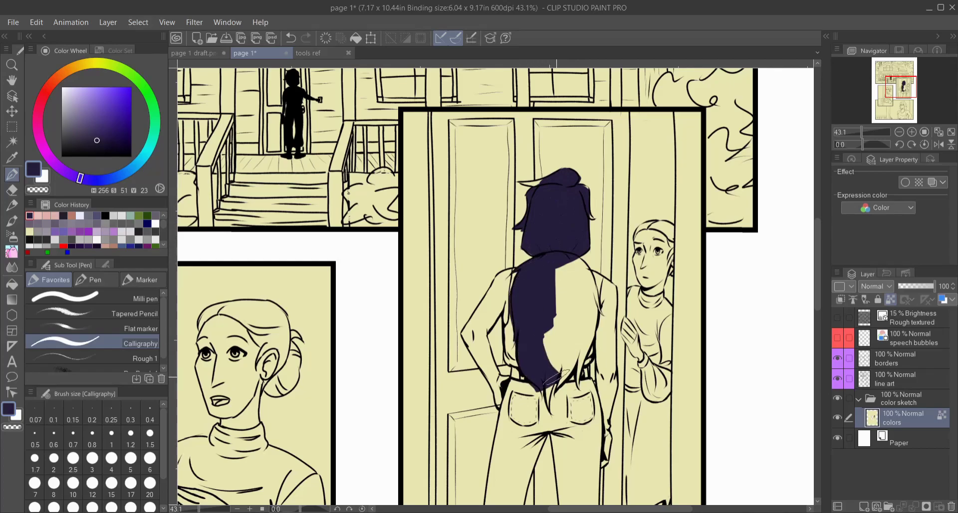
drag(555, 380, 554, 337)
scroll(577, 189, up, 5)
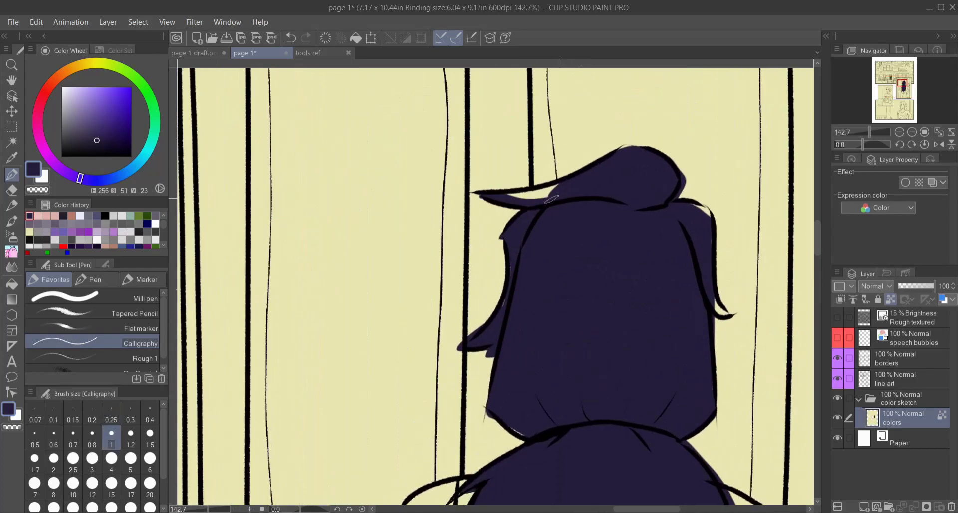
scroll(544, 415, down, 5)
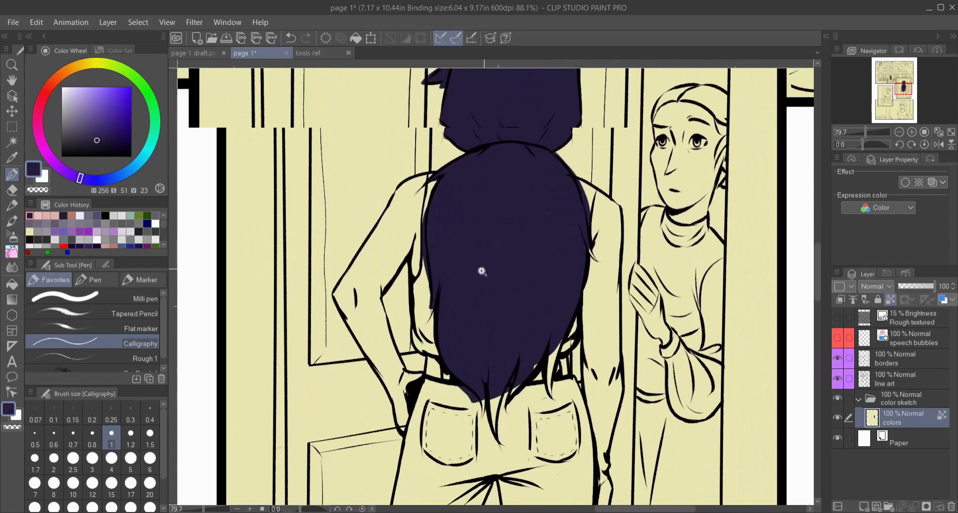
scroll(539, 289, up, 5)
scroll(414, 409, down, 2)
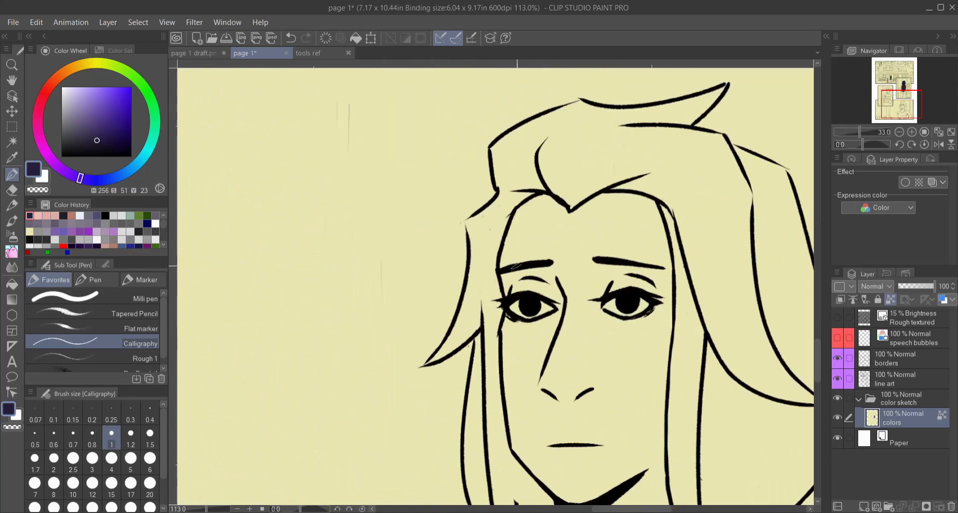
Step: Fill the rest of the hair dark purple: top, right side and shoulder curve
mouse_move(404, 244)
mouse_down()
mouse_move(439, 209)
mouse_move(504, 194)
mouse_up()
mouse_move(573, 198)
mouse_down()
mouse_move(479, 264)
mouse_move(580, 239)
mouse_move(643, 295)
mouse_move(673, 419)
mouse_move(708, 434)
mouse_up()
drag(708, 434, 658, 282)
mouse_move(599, 165)
mouse_down()
mouse_move(654, 307)
mouse_move(663, 433)
mouse_move(558, 429)
mouse_up()
mouse_move(626, 414)
mouse_down()
mouse_move(532, 222)
mouse_move(568, 294)
mouse_up()
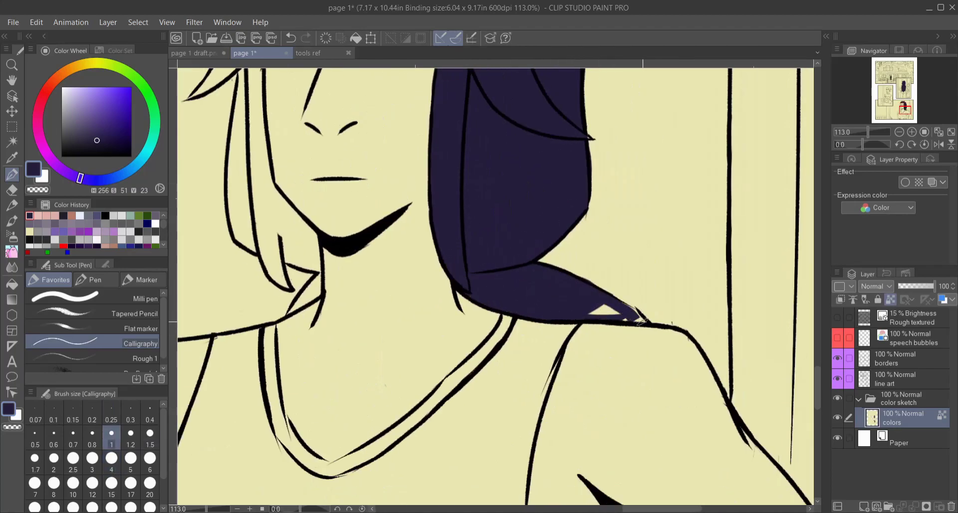
scroll(624, 307, down, 6)
Step: Hide the colour sketch, fade the line art layer to 15%, and add a purple-tagged layer above
click(837, 397)
click(878, 379)
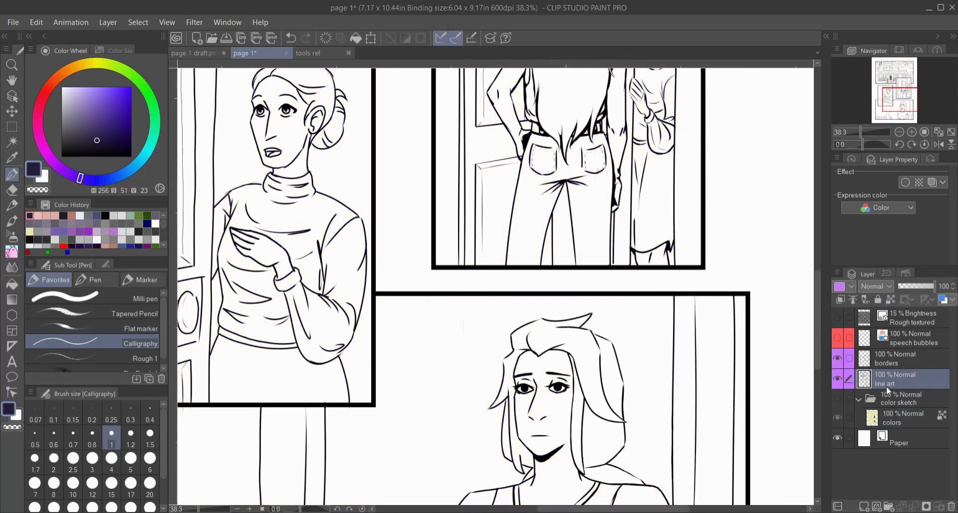
drag(932, 286, 914, 288)
key(ctrl+shift+n)
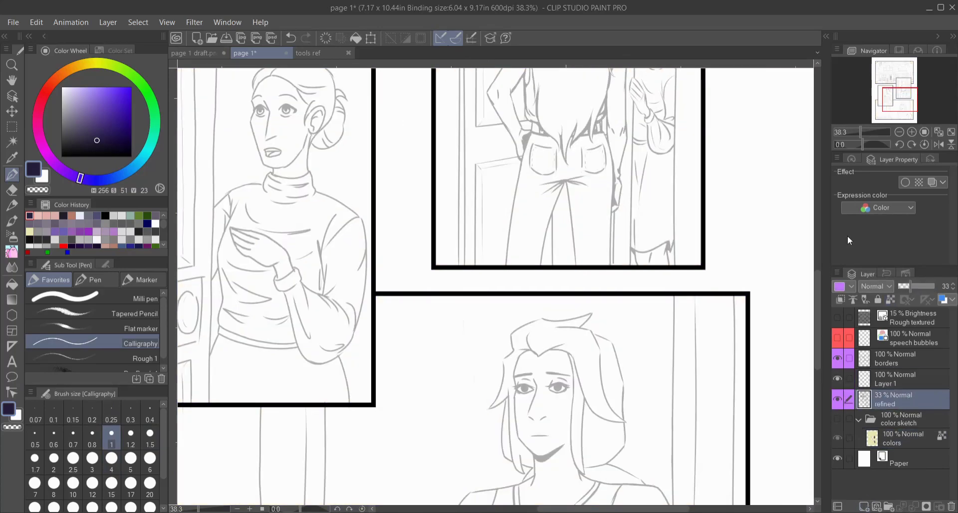
click(852, 288)
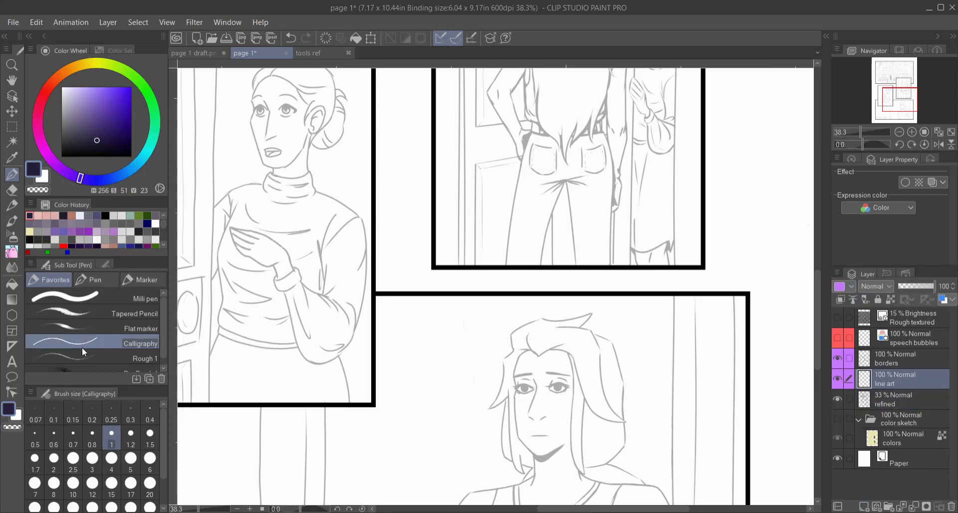
Step: Switch to the Tapered Pencil brush and return to the comic page
scroll(160, 331, down, 1)
click(324, 51)
click(249, 53)
click(145, 311)
scroll(499, 280, down, 1)
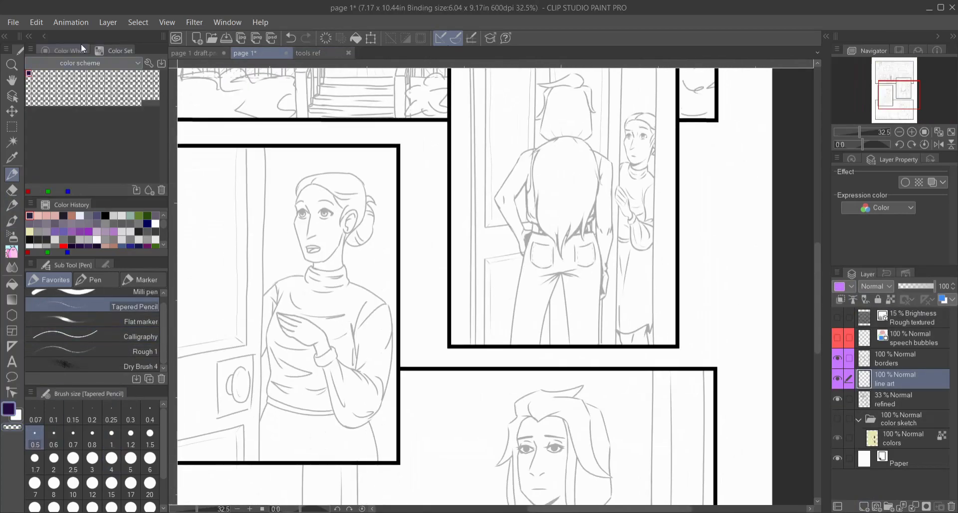
scroll(430, 274, down, 2)
scroll(430, 274, up, 4)
scroll(548, 311, down, 3)
Step: Ink the left attic window's top and left edges and a sill line, undoing stray strokes
scroll(569, 203, up, 4)
scroll(588, 316, down, 1)
drag(356, 261, 449, 252)
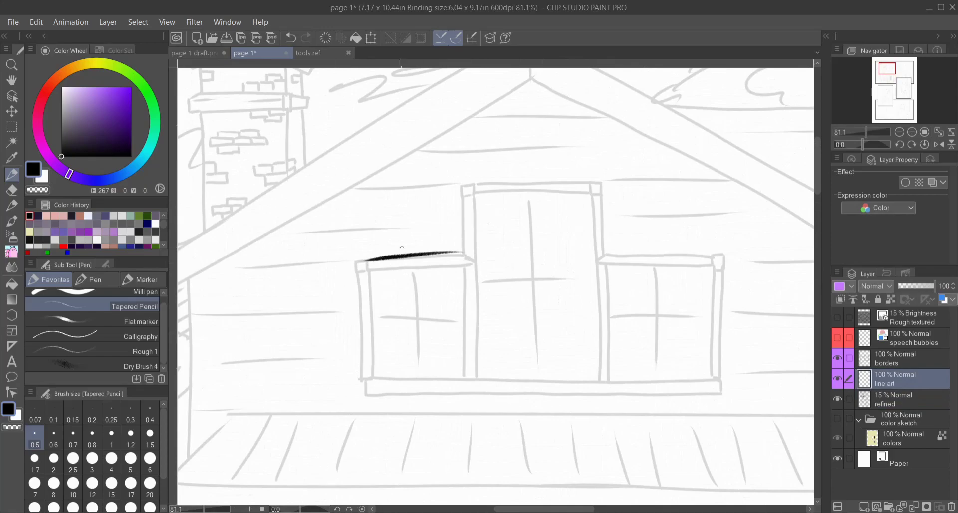
drag(359, 256, 362, 378)
scroll(339, 228, down, 2)
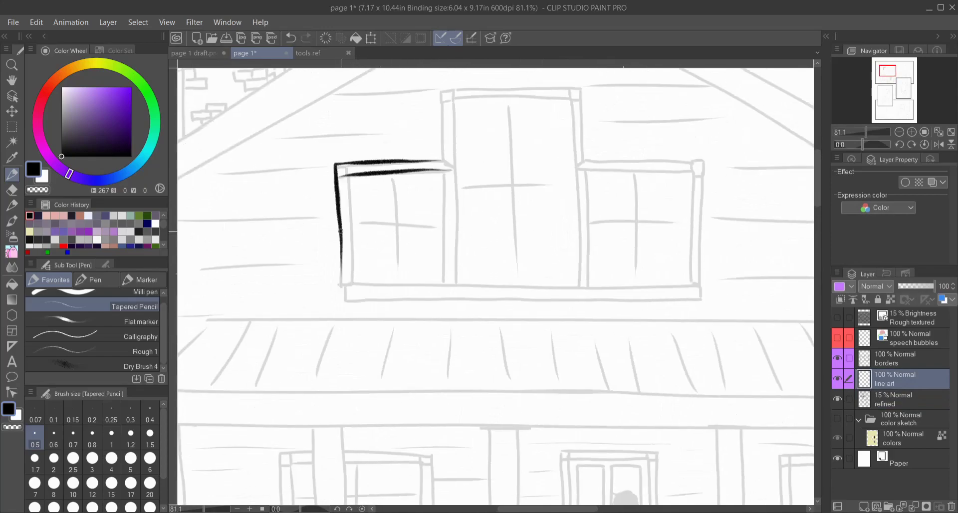
key(ctrl+z)
click(107, 264)
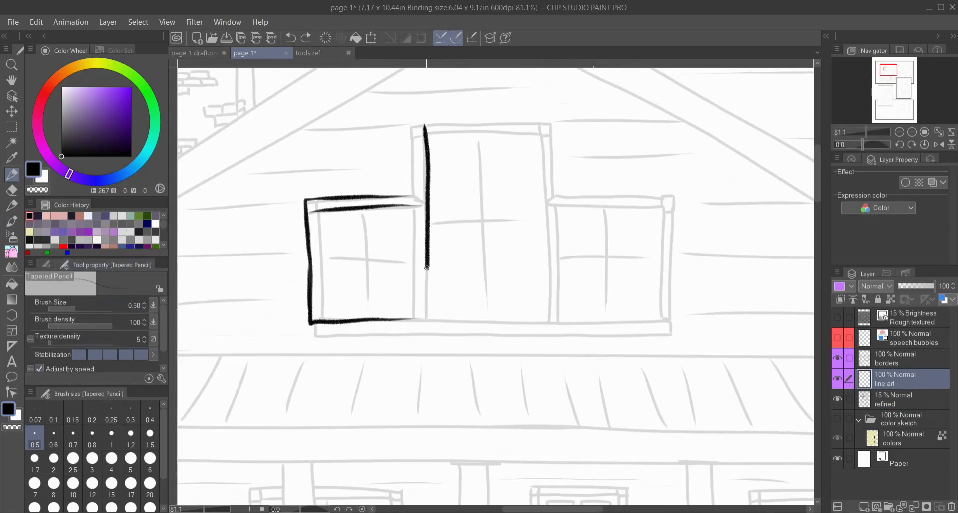
scroll(425, 286, down, 2)
drag(319, 264, 660, 266)
drag(320, 281, 640, 278)
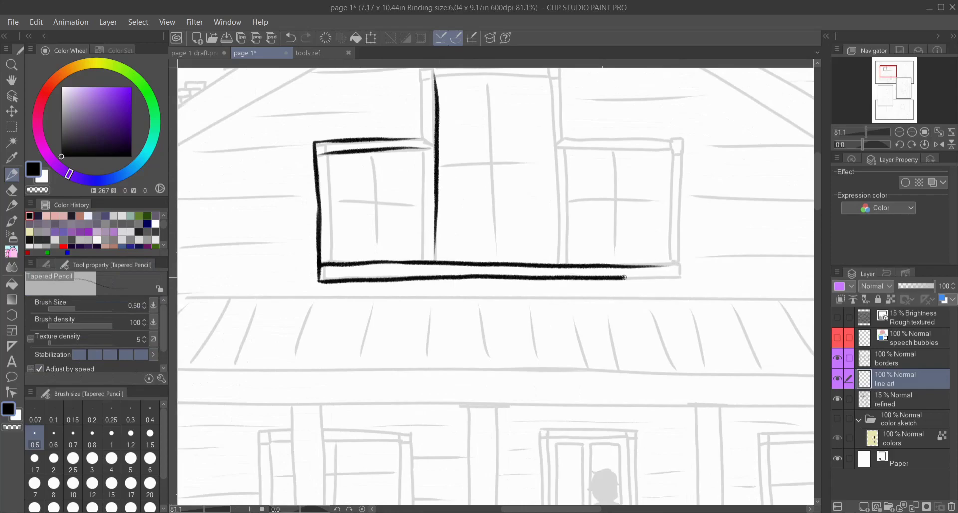
scroll(619, 260, up, 3)
key(ctrl+z)
key(ctrl+z)
key(ctrl+z)
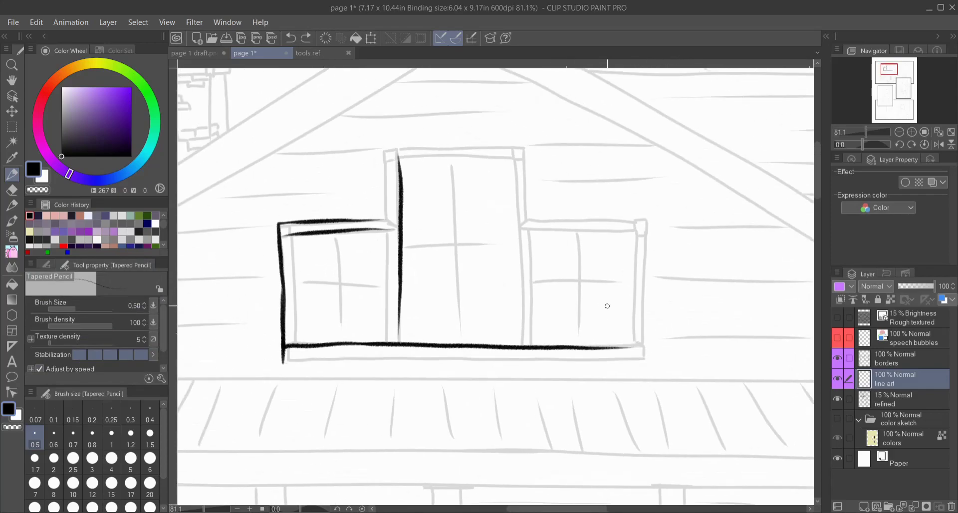
Step: Redraw the left window's top and left edges, the long sill, and the right window's right edge
drag(385, 219, 282, 311)
scroll(464, 321, up, 1)
scroll(464, 321, left, 4)
drag(384, 371, 738, 372)
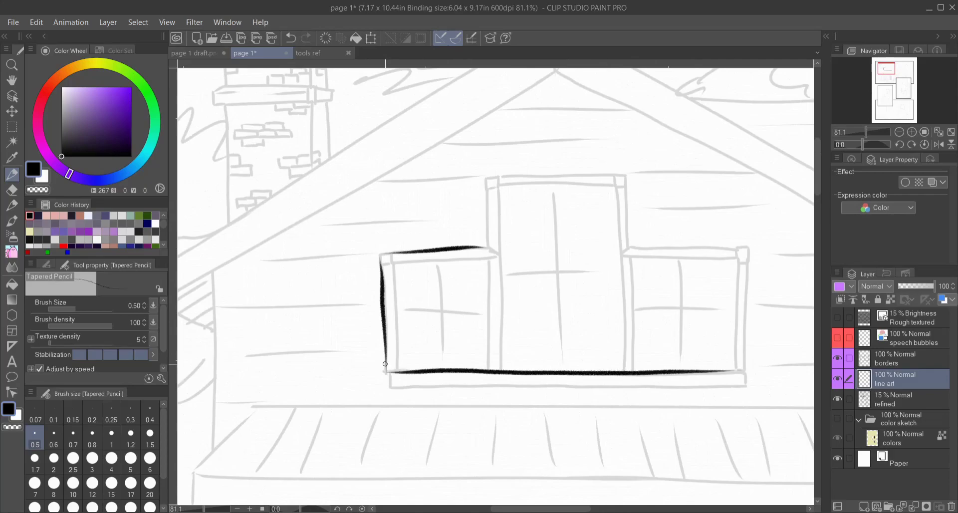
scroll(271, 331, down, 1)
scroll(272, 331, right, 4)
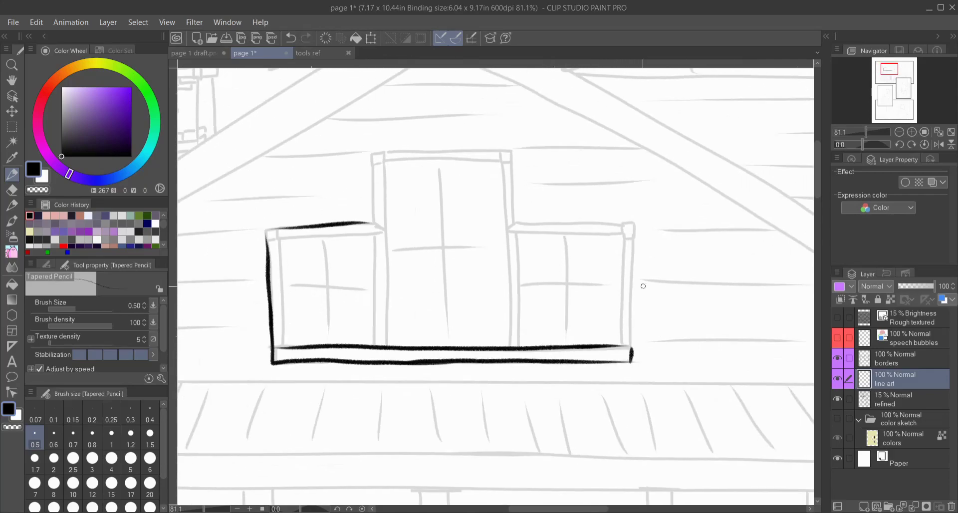
scroll(615, 235, up, 1)
drag(624, 381, 627, 260)
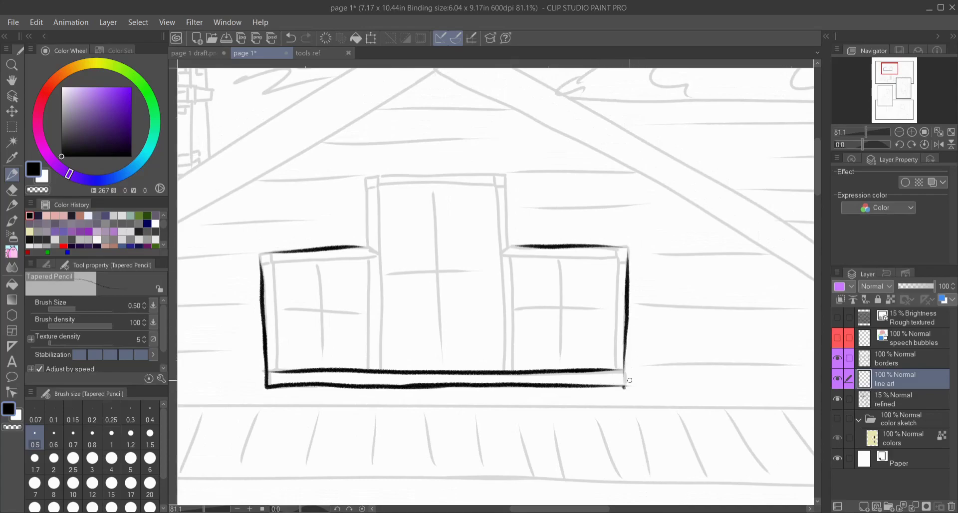
scroll(628, 380, down, 3)
scroll(628, 379, right, 1)
scroll(483, 116, up, 2)
scroll(482, 116, left, 3)
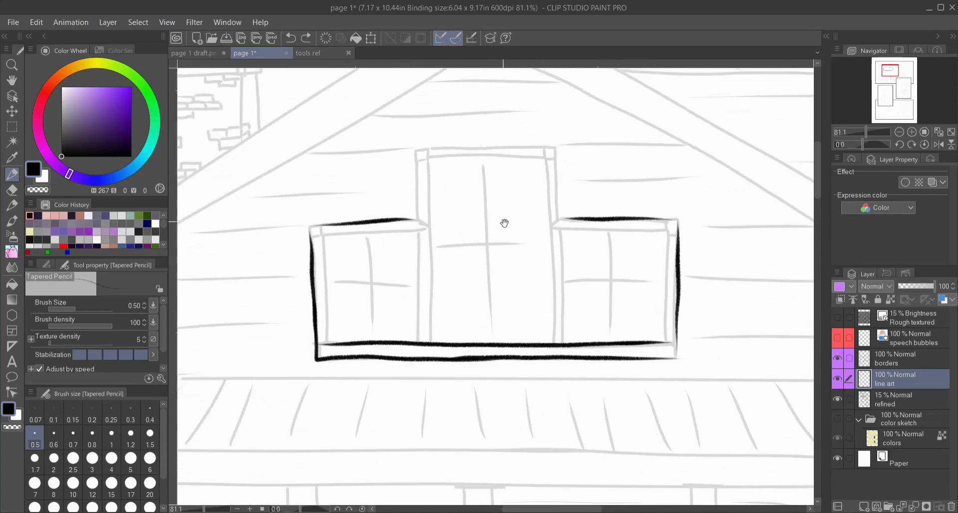
Step: Ink the middle window section's edge, a vertical line near the roof, and the porch roof's left edge
drag(433, 161, 436, 279)
scroll(436, 331, down, 5)
scroll(443, 207, up, 5)
drag(437, 148, 444, 339)
scroll(448, 249, down, 3)
mouse_move(492, 203)
mouse_down()
mouse_move(445, 257)
mouse_move(444, 315)
mouse_up()
scroll(444, 315, down, 2)
scroll(399, 250, down, 1)
Step: Ink a porch post and a vertical line beside the roof edge, redoing a misplaced line
drag(354, 182, 367, 437)
scroll(439, 195, right, 1)
scroll(439, 195, left, 1)
scroll(439, 195, down, 1)
scroll(439, 195, right, 2)
drag(322, 159, 331, 419)
key(ctrl+z)
drag(321, 159, 333, 430)
scroll(594, 258, down, 2)
scroll(594, 258, right, 2)
Step: Ink the porch railing's two top lines and cap and draw down the railing post
drag(240, 227, 437, 220)
drag(244, 225, 561, 227)
drag(241, 243, 548, 243)
scroll(575, 254, up, 1)
scroll(575, 254, left, 1)
drag(519, 358, 549, 358)
scroll(519, 358, down, 3)
scroll(519, 358, right, 1)
drag(490, 178, 486, 232)
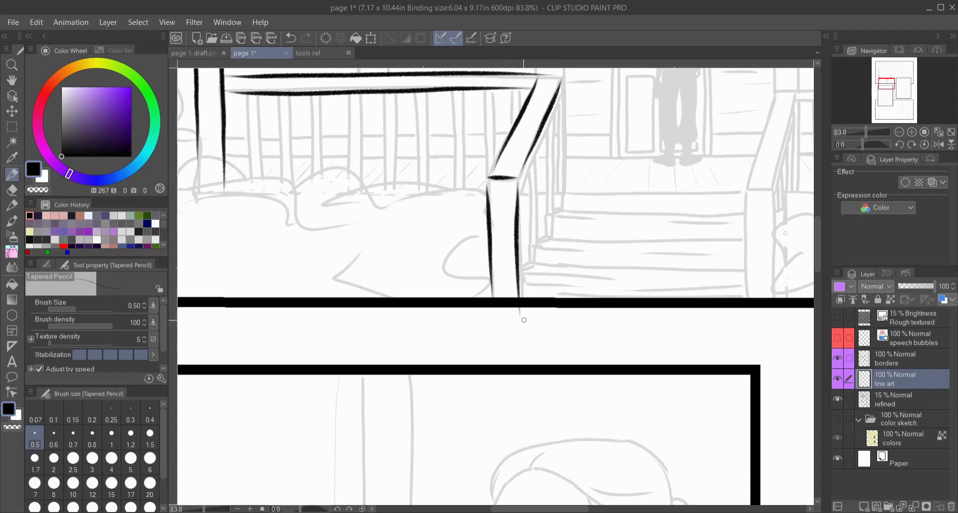
Step: Ink both sides and the right edge of the right stair post
scroll(528, 300, up, 2)
scroll(529, 301, right, 2)
scroll(519, 235, right, 2)
scroll(519, 234, down, 1)
drag(493, 231, 498, 342)
drag(525, 343, 519, 231)
scroll(519, 284, up, 1)
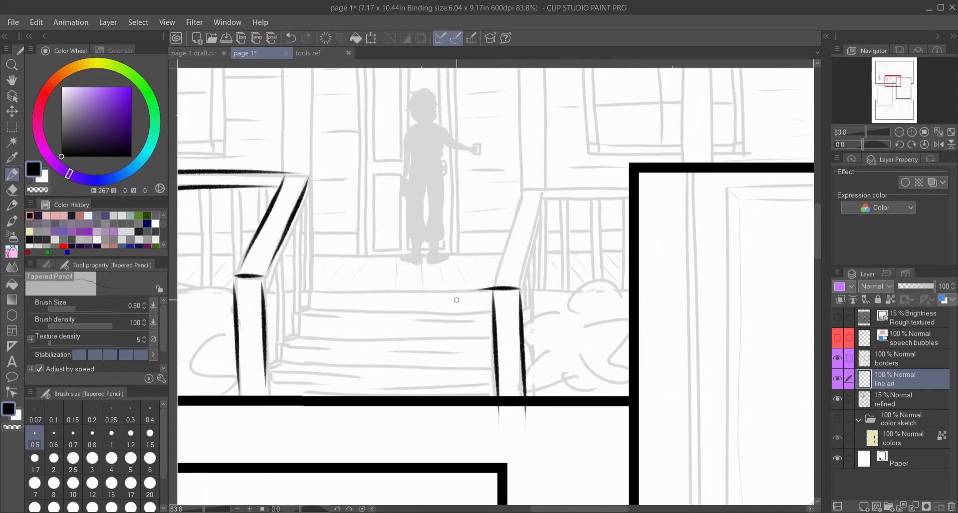
drag(516, 281, 526, 396)
scroll(521, 339, left, 2)
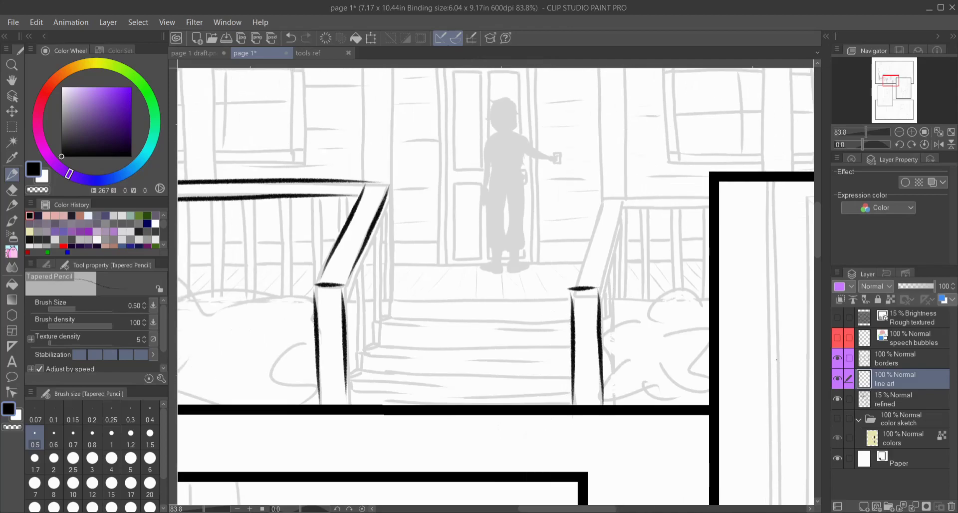
scroll(556, 241, up, 1)
scroll(555, 241, right, 1)
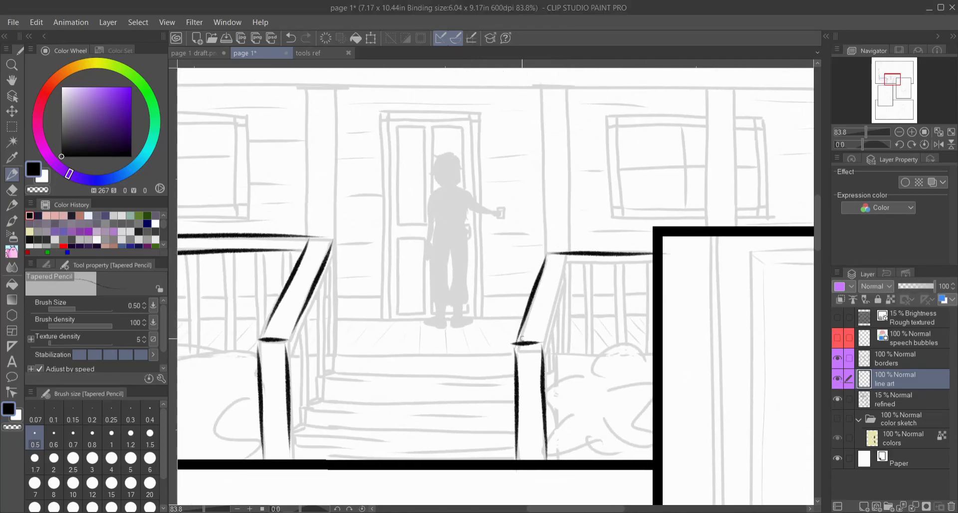
Step: Ink the stair-rail post's right edge and the bottom stair step
drag(540, 343, 565, 257)
scroll(497, 260, right, 2)
scroll(619, 260, left, 6)
scroll(459, 263, down, 2)
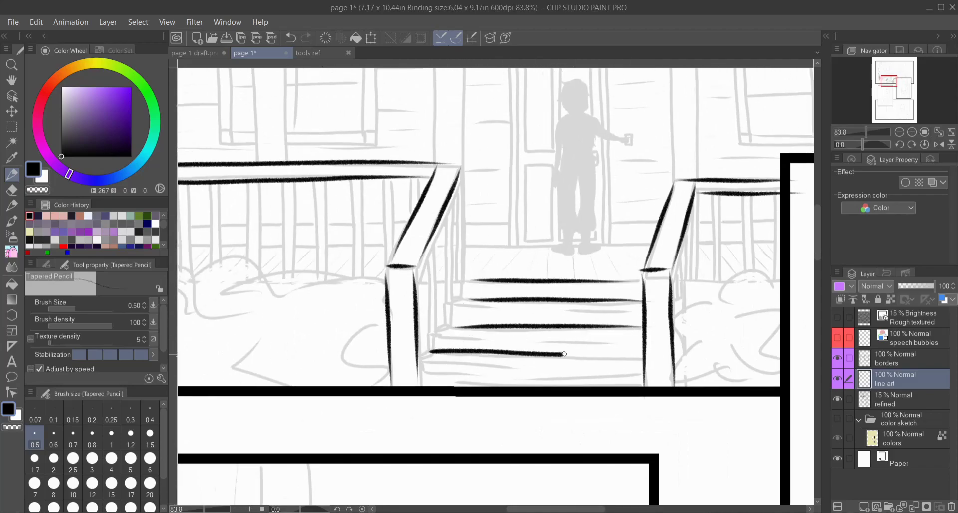
drag(419, 375, 637, 374)
scroll(489, 262, left, 1)
scroll(517, 299, up, 1)
scroll(517, 300, down, 3)
scroll(518, 300, up, 3)
scroll(517, 300, down, 2)
scroll(517, 299, up, 3)
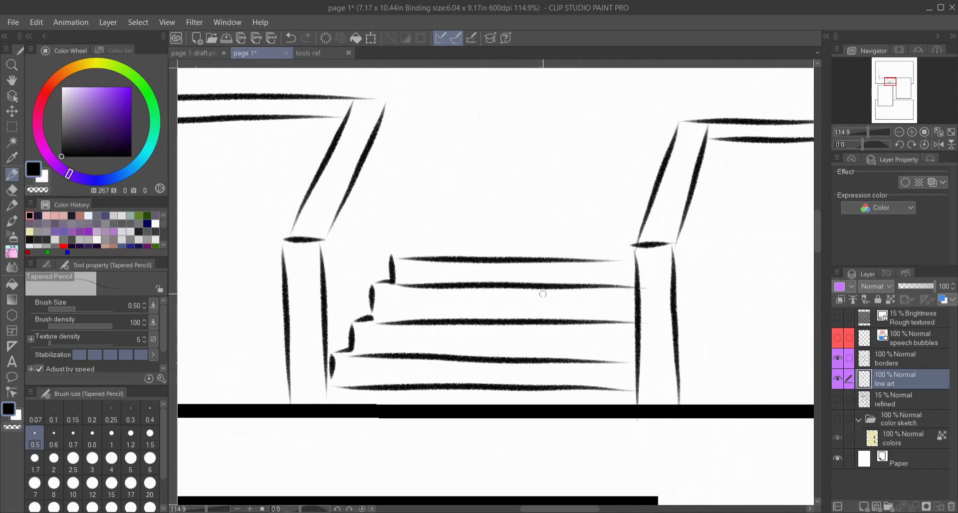
scroll(544, 291, down, 2)
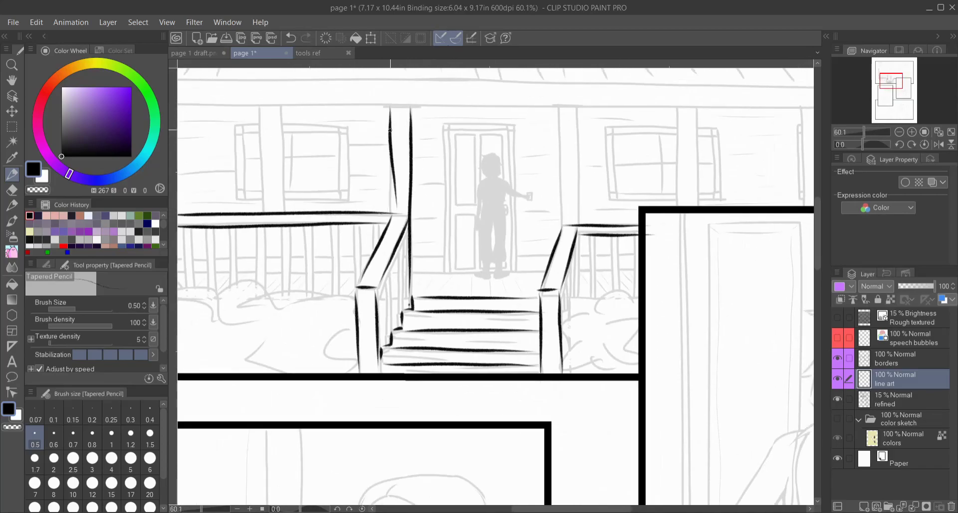
Step: Ink three vertical porch post lines under the roof along the upper wall
drag(388, 103, 461, 139)
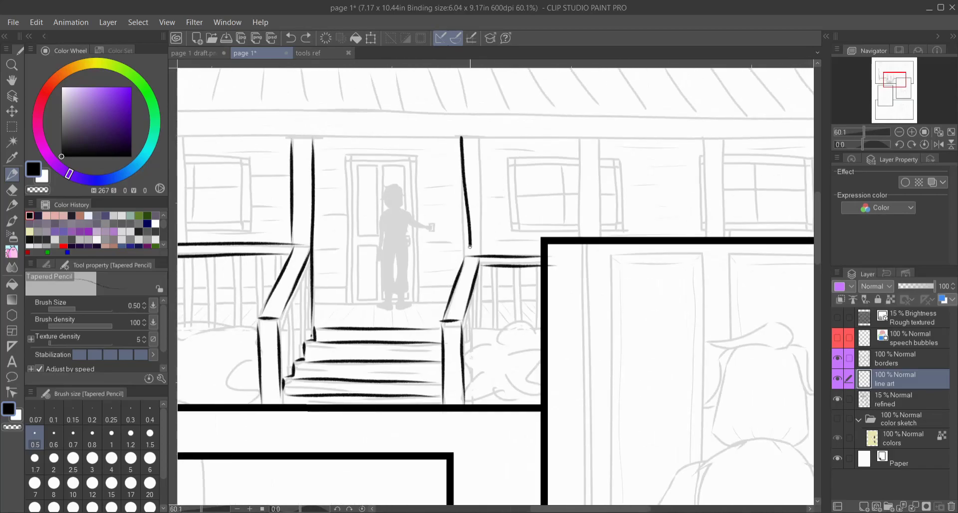
scroll(482, 253, up, 4)
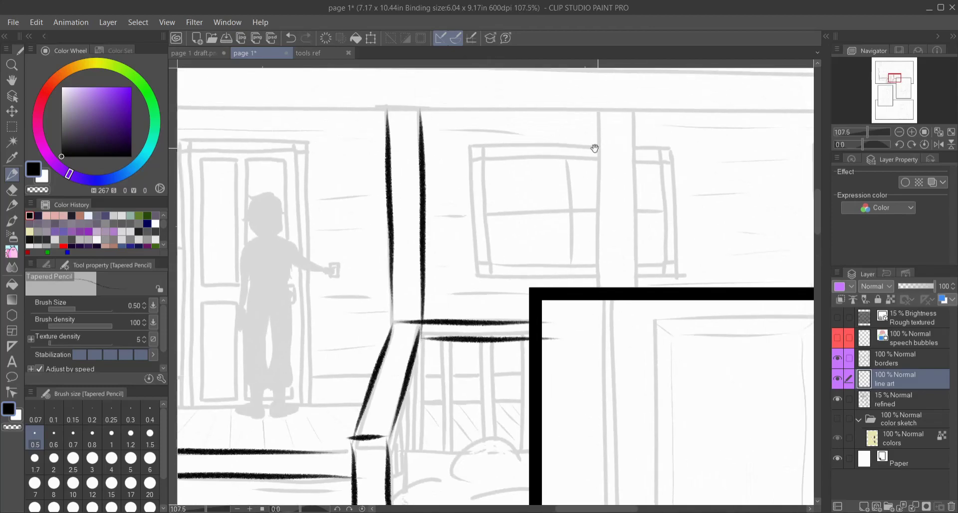
drag(457, 395, 484, 341)
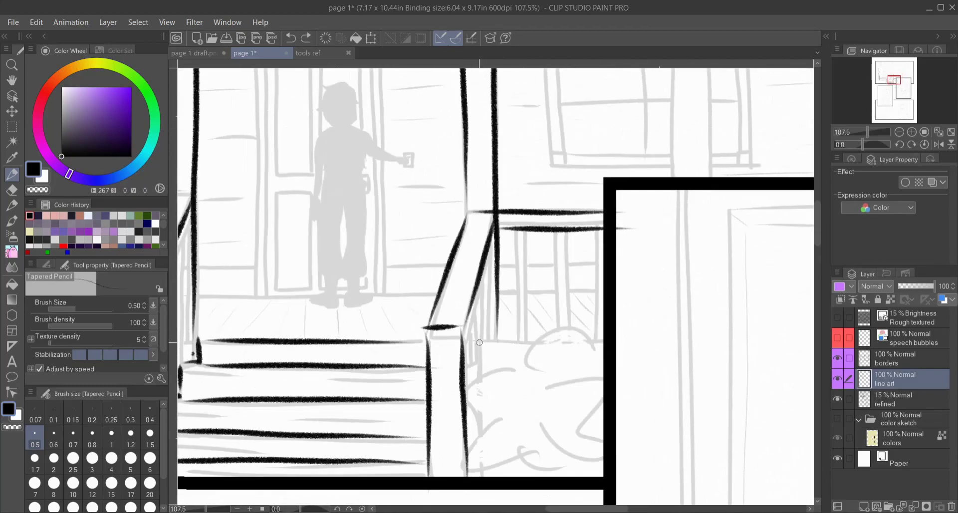
drag(175, 295, 499, 293)
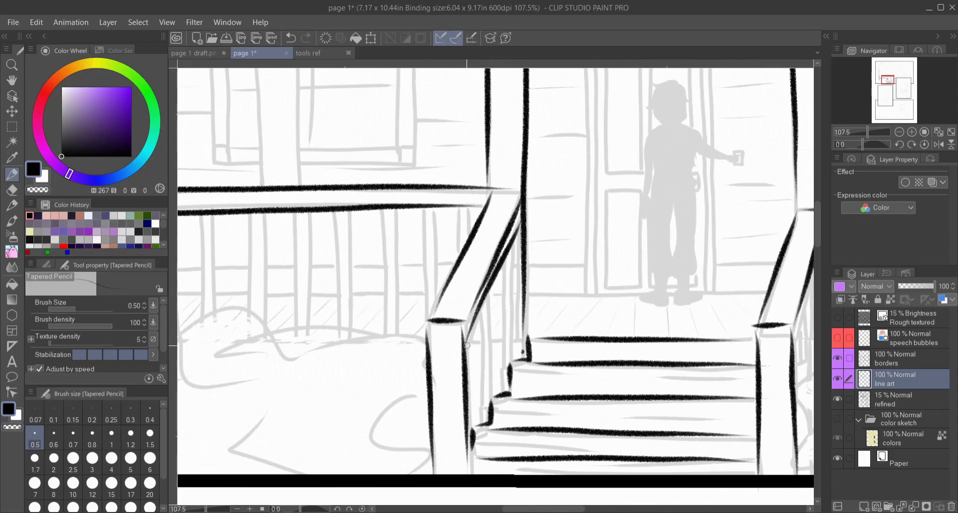
scroll(652, 255, right, 3)
scroll(468, 312, down, 3)
scroll(537, 339, up, 2)
drag(539, 172, 538, 318)
drag(569, 176, 569, 318)
drag(719, 176, 719, 317)
drag(718, 317, 466, 331)
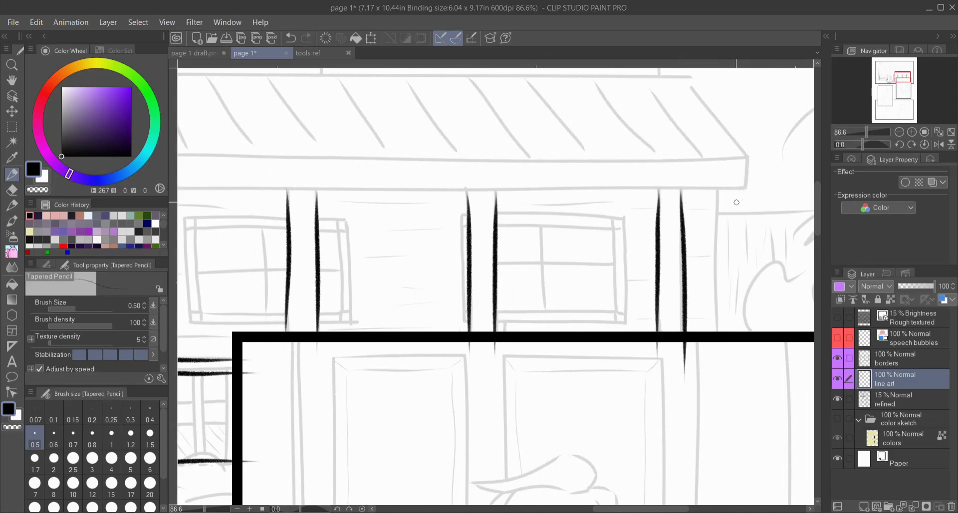
scroll(635, 70, down, 3)
scroll(588, 215, up, 4)
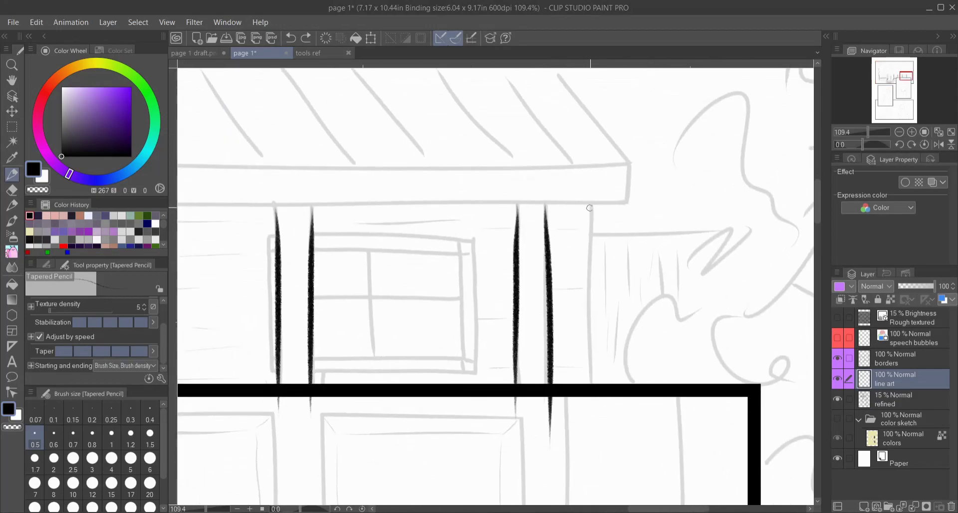
Step: Ink the last vertical post line, then bring the house panel into view
drag(592, 207, 595, 471)
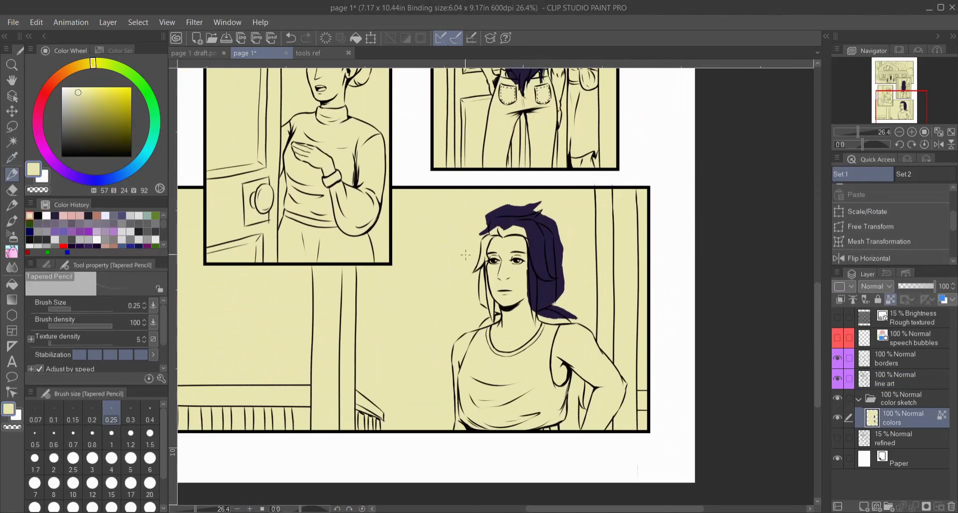
click(47, 263)
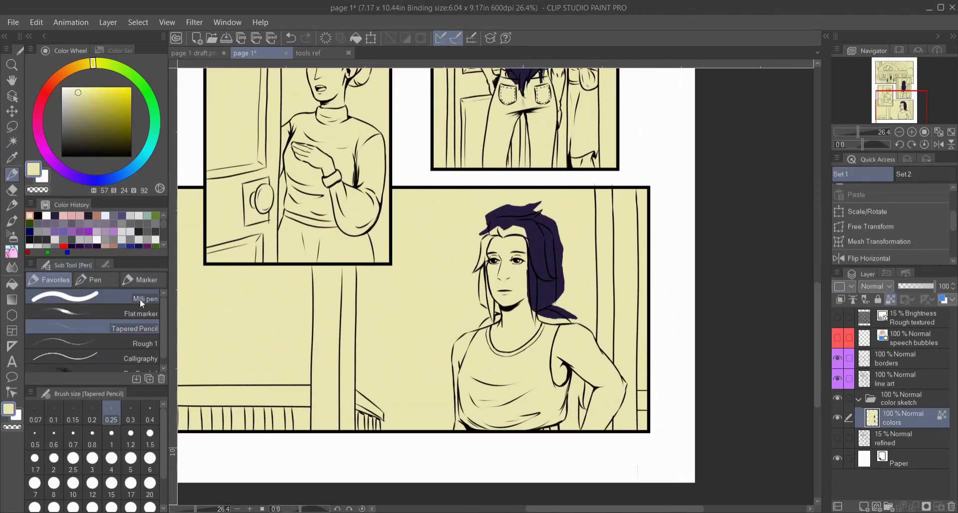
click(145, 298)
scroll(540, 230, up, 5)
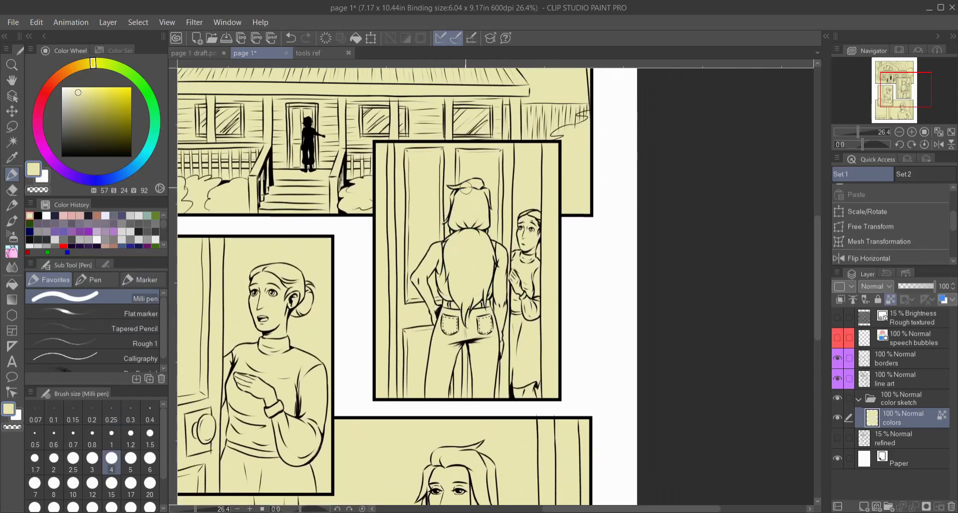
drag(464, 109, 546, 269)
Step: Sample dark navy from the colour reference and fill the figure's hair with the Calligraphy pen
click(308, 53)
alt+click(600, 138)
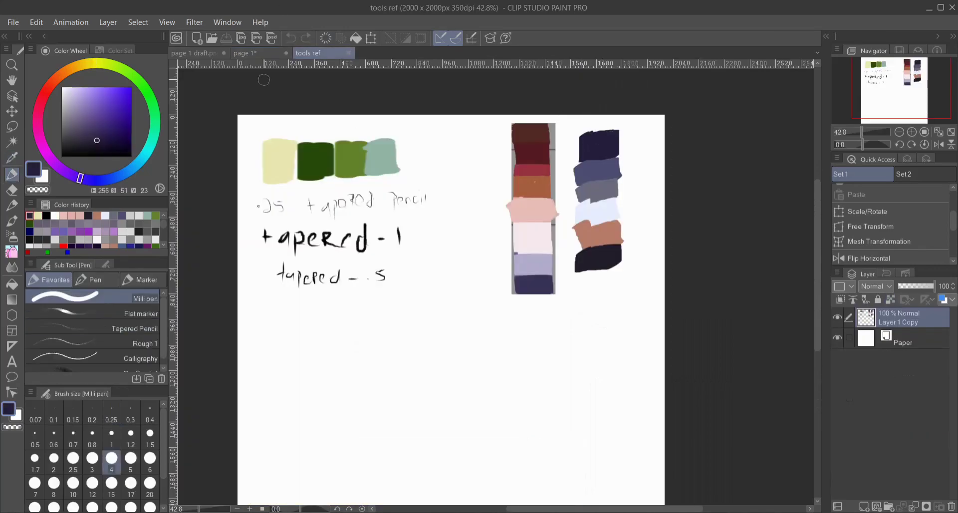
click(244, 53)
drag(470, 175, 457, 270)
key(ctrl+z)
mouse_move(100, 313)
mouse_down()
mouse_move(100, 362)
mouse_move(151, 310)
mouse_up()
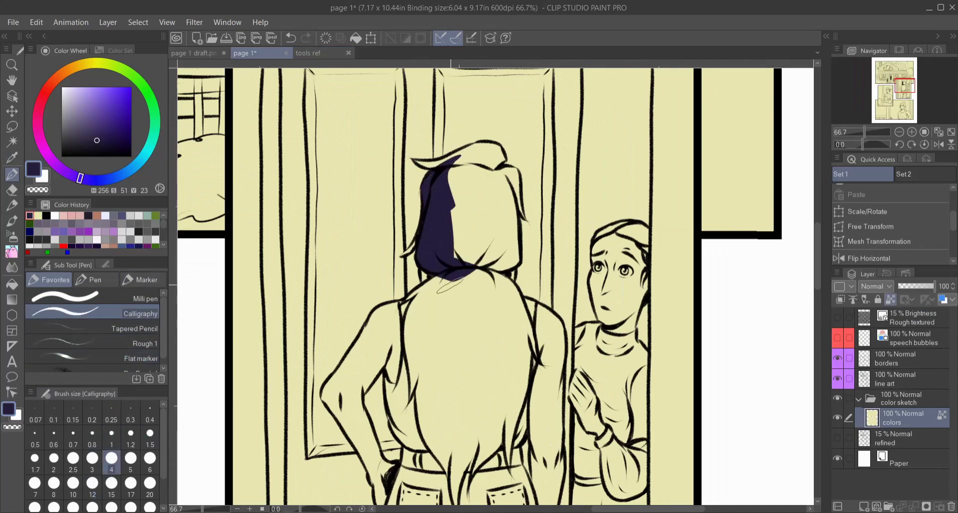
drag(460, 167, 502, 175)
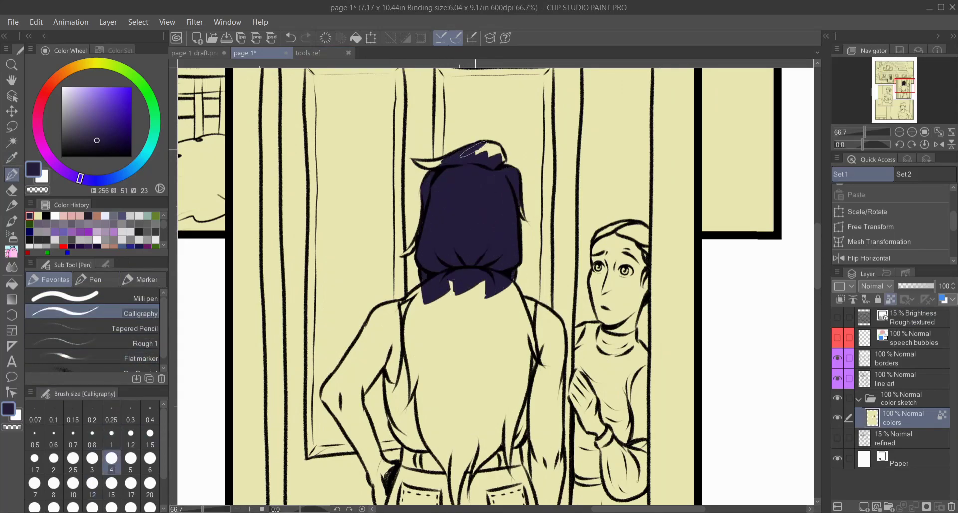
mouse_move(425, 293)
mouse_down()
mouse_move(463, 349)
mouse_move(439, 399)
mouse_move(514, 350)
mouse_move(524, 248)
mouse_up()
mouse_move(513, 344)
mouse_down()
mouse_move(440, 266)
mouse_move(494, 344)
mouse_move(488, 352)
mouse_up()
Step: At brush size 1, thicken the dark hair strand near the hair tips
click(111, 433)
scroll(439, 224, up, 5)
drag(698, 249, 549, 280)
mouse_move(429, 504)
mouse_down()
mouse_move(459, 376)
mouse_move(389, 225)
mouse_up()
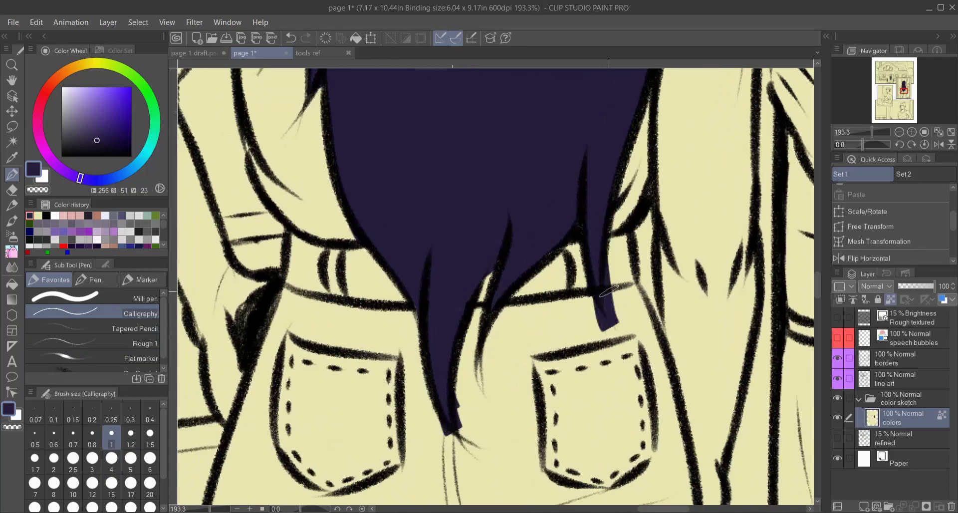
scroll(513, 246, up, 3)
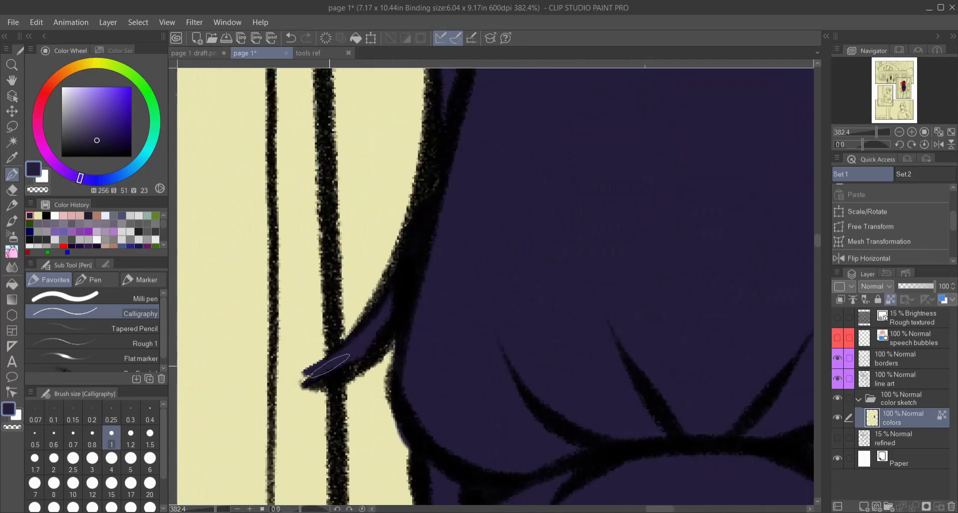
mouse_move(326, 364)
mouse_down()
mouse_move(524, 333)
mouse_move(588, 425)
mouse_move(368, 187)
mouse_move(342, 215)
mouse_up()
Step: Paint over navy spilling past the hair edge with sampled pale yellow
alt+click(369, 261)
drag(370, 261, 444, 70)
drag(568, 488, 442, 290)
key(h)
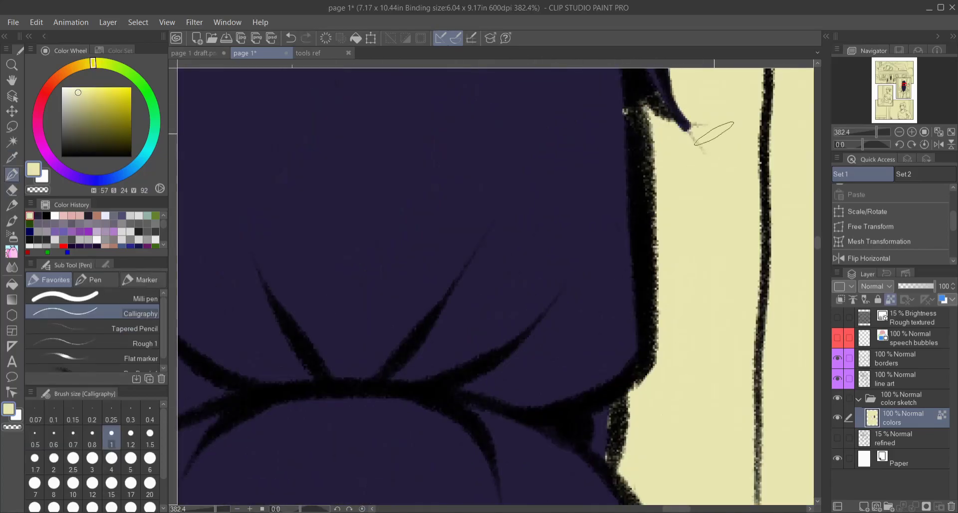
key(ctrl+z)
drag(711, 134, 653, 329)
Step: Re-sample navy from the hair and return to the Calligraphy pen for the bottom panel
key(i)
click(565, 352)
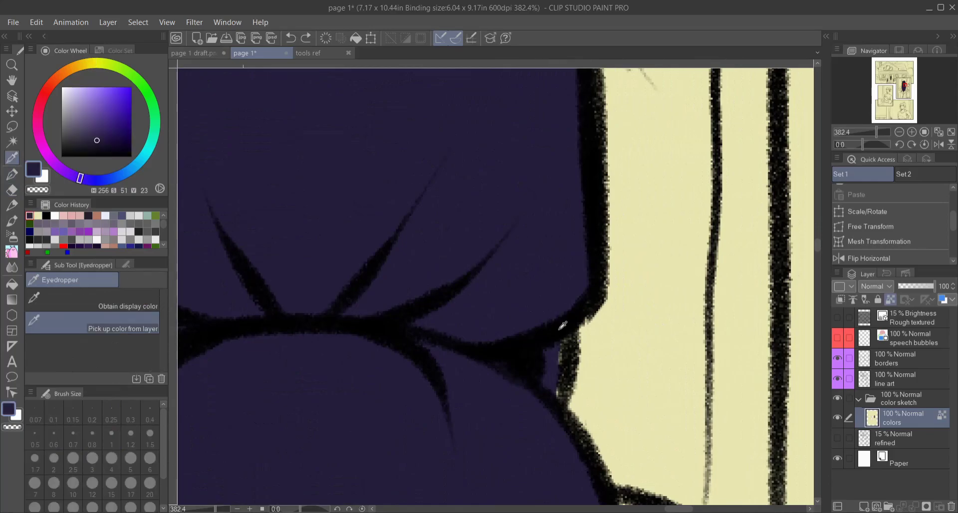
key(p)
scroll(565, 353, down, 8)
drag(548, 399, 574, 200)
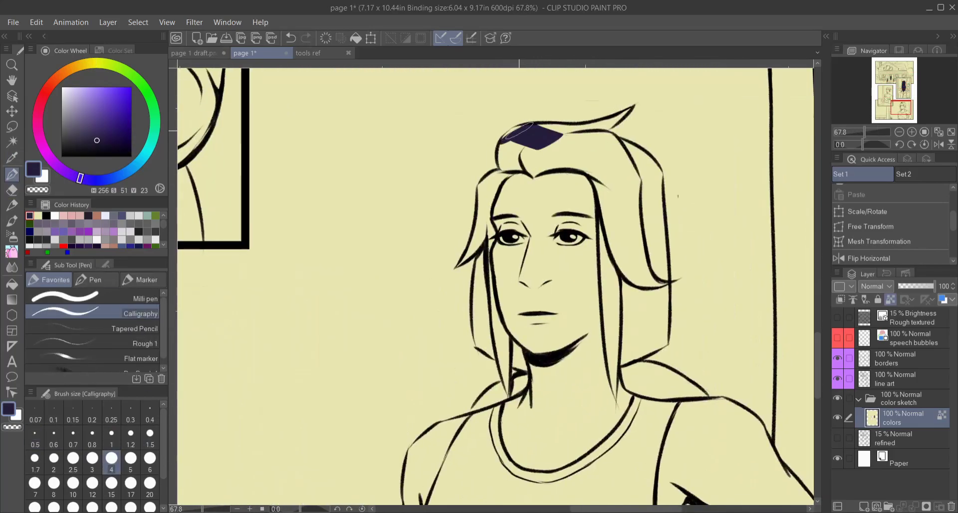
Step: Fill the top of the bottom-panel character's hair navy, out to the right tip and forehead
scroll(519, 130, up, 5)
drag(499, 199, 793, 88)
mouse_move(658, 175)
mouse_down()
mouse_move(793, 89)
mouse_move(748, 130)
mouse_up()
mouse_move(449, 219)
mouse_down()
mouse_move(414, 264)
mouse_move(581, 203)
mouse_up()
drag(723, 200, 309, 352)
key(ctrl+z)
drag(414, 269, 309, 359)
mouse_move(755, 245)
mouse_down()
mouse_move(531, 147)
mouse_move(428, 150)
mouse_up()
mouse_move(529, 189)
mouse_down()
mouse_move(486, 232)
mouse_move(491, 349)
mouse_up()
drag(574, 234, 502, 278)
Step: Extend the navy hair down beside the eye and along the cheek
mouse_move(598, 310)
mouse_down()
mouse_move(555, 154)
mouse_move(577, 171)
mouse_move(558, 75)
mouse_up()
mouse_move(599, 249)
mouse_down()
mouse_move(503, 242)
mouse_move(424, 434)
mouse_up()
drag(449, 399, 402, 330)
drag(499, 150, 599, 300)
mouse_move(548, 249)
mouse_down()
mouse_move(459, 160)
mouse_move(439, 399)
mouse_up()
drag(424, 419, 551, 278)
mouse_move(494, 402)
mouse_down()
mouse_move(480, 222)
mouse_move(461, 200)
mouse_up()
Step: With a halved brush, fill the navy hair along the jaw and around the chin
key(bracketleft)
key(bracketleft)
key(bracketleft)
drag(396, 212, 407, 354)
drag(423, 229, 655, 343)
drag(499, 225, 664, 319)
drag(499, 399, 499, 150)
drag(519, 309, 379, 394)
drag(549, 284, 468, 350)
drag(489, 294, 491, 378)
drag(529, 299, 471, 404)
drag(469, 205, 544, 349)
mouse_move(409, 165)
mouse_down()
mouse_move(379, 329)
mouse_move(467, 438)
mouse_up()
Step: Touch up the navy hair edges at brush size 2
key(bracketleft)
key(bracketleft)
key(bracketleft)
key(bracketleft)
scroll(516, 350, down, 2)
scroll(499, 299, up, 6)
key(bracketright)
scroll(453, 199, up, 3)
drag(454, 144, 419, 349)
drag(449, 199, 489, 324)
scroll(449, 222, up, 5)
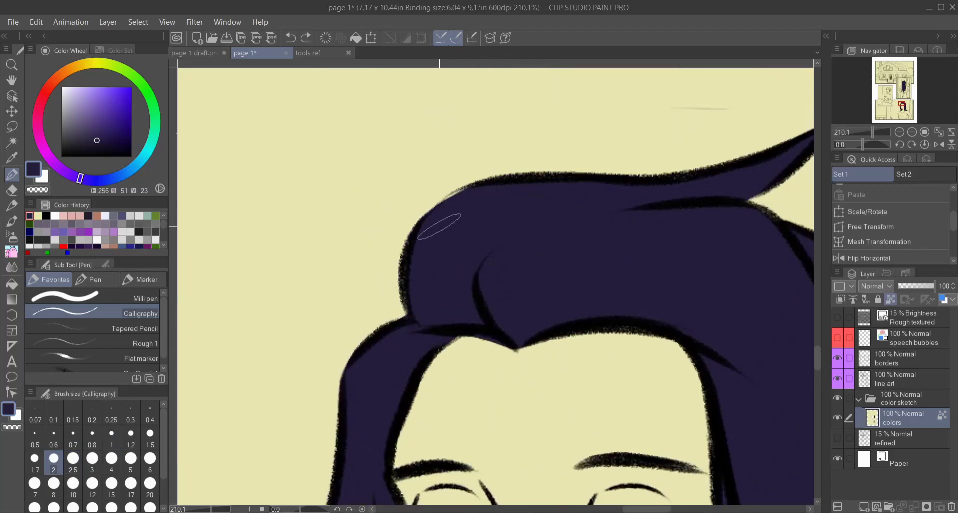
scroll(432, 226, down, 4)
Step: Sample skin brown from the colour reference and add a new layer, brush size 4
click(324, 53)
alt+click(599, 225)
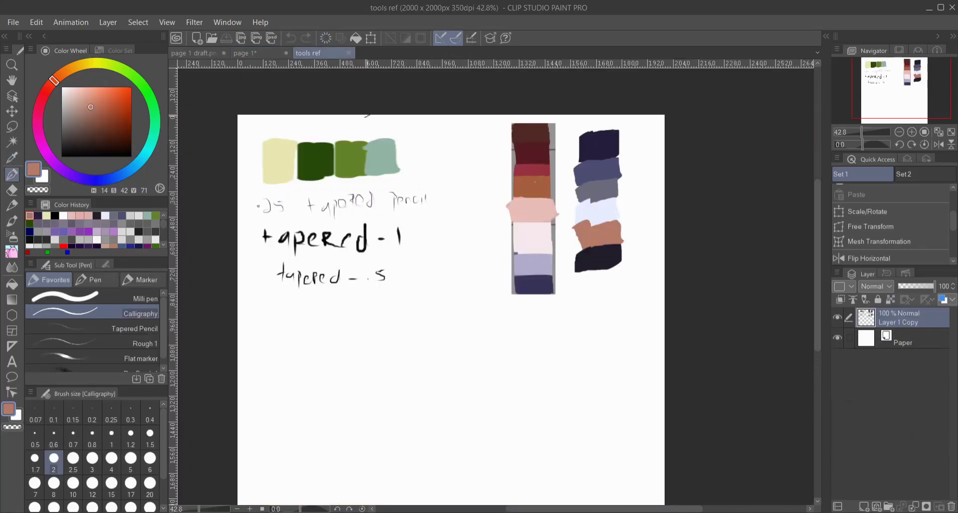
click(260, 53)
scroll(486, 272, up, 1)
key(bracketright)
key(bracketright)
key(bracketright)
click(863, 506)
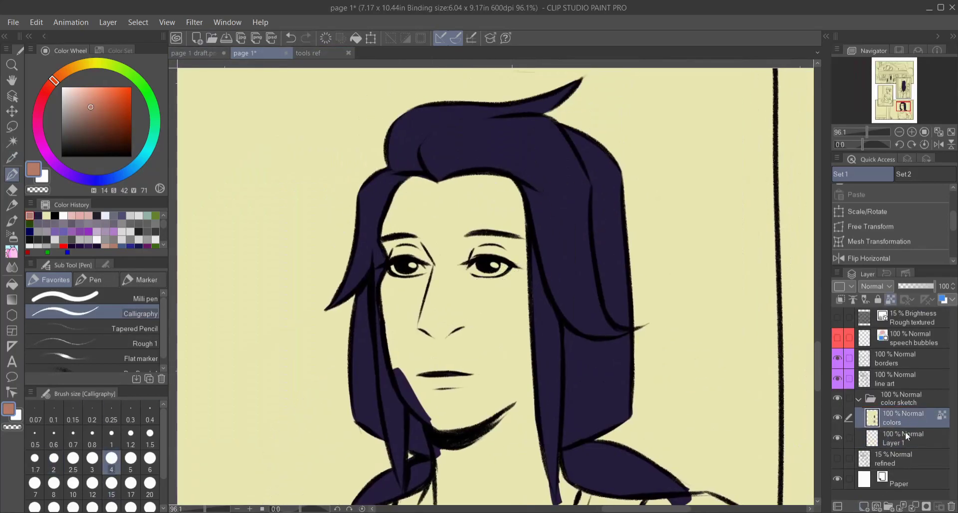
Step: Paint skin brown over the eye, cheek, chin and neck, with a darker brown on the neck
drag(439, 225, 399, 359)
scroll(505, 256, up, 2)
mouse_move(449, 269)
mouse_down()
mouse_move(419, 336)
mouse_move(574, 381)
mouse_move(594, 434)
mouse_move(569, 295)
mouse_up()
mouse_move(519, 349)
mouse_down()
mouse_move(475, 428)
mouse_move(414, 479)
mouse_up()
drag(548, 364, 424, 424)
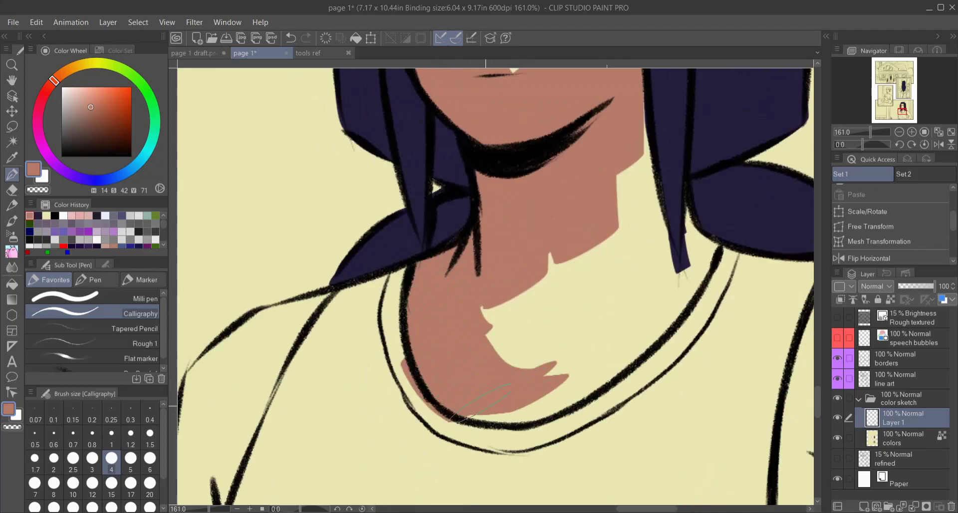
alt+click(479, 350)
drag(548, 329, 439, 399)
Step: Fill the forehead, right cheek and more of the neck with skin brown
scroll(512, 205, down, 6)
scroll(512, 205, up, 4)
drag(504, 100, 584, 269)
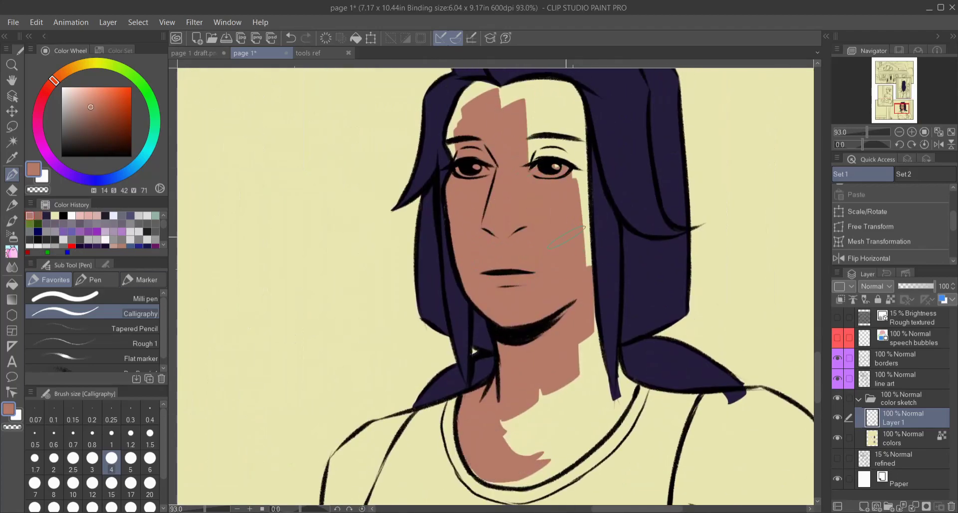
drag(588, 219, 609, 429)
drag(578, 389, 523, 479)
scroll(523, 449, up, 4)
Step: Fill skin gaps along the hair edge, jaw and forehead at brush sizes 1 and 2
click(111, 433)
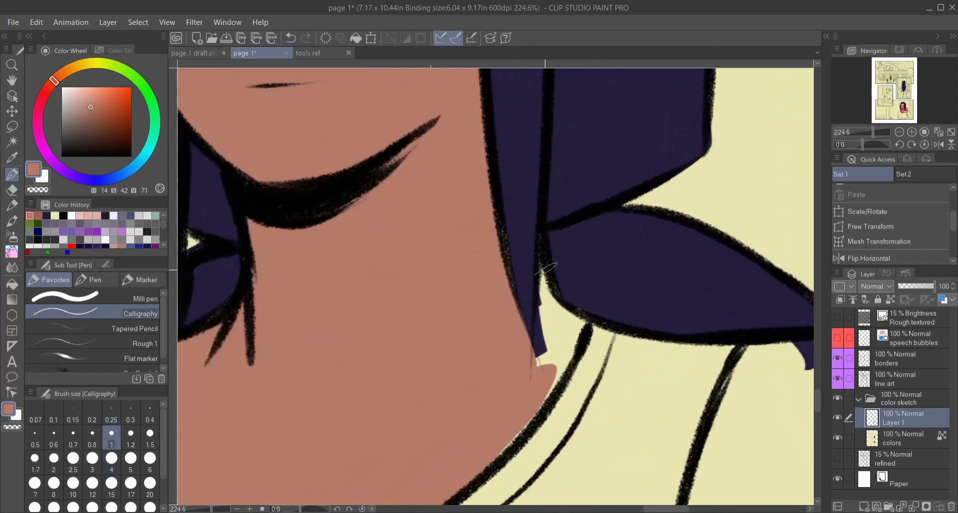
drag(574, 254, 564, 349)
drag(548, 299, 543, 369)
scroll(553, 225, up, 10)
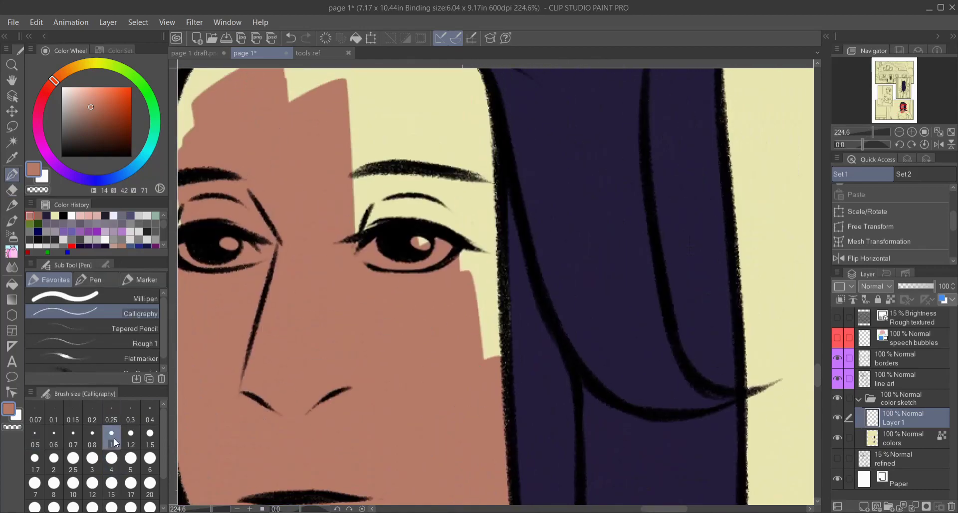
click(54, 457)
scroll(257, 322, up, 2)
drag(539, 240, 478, 349)
drag(433, 234, 449, 389)
Step: At brush size 4, paint skin on the left arm, shirt's bottom edge and right side
scroll(448, 309, down, 8)
click(112, 458)
scroll(448, 299, up, 5)
drag(466, 272, 460, 305)
scroll(458, 304, down, 2)
drag(644, 406, 455, 422)
scroll(454, 422, right, 5)
drag(574, 426, 599, 279)
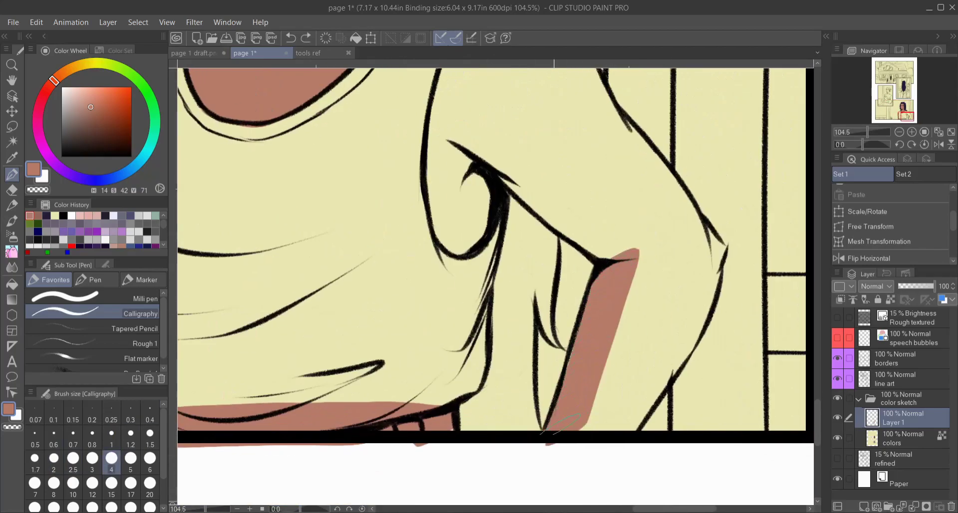
Step: Fill the right side of the face and remaining yellow gaps on the arm with skin
drag(677, 229, 677, 336)
mouse_move(613, 429)
mouse_down()
mouse_move(609, 344)
mouse_move(643, 195)
mouse_up()
scroll(643, 194, up, 3)
mouse_move(439, 419)
mouse_down()
mouse_move(469, 225)
mouse_move(578, 252)
mouse_move(653, 344)
mouse_up()
scroll(673, 371, down, 3)
drag(553, 134, 614, 279)
Step: Sample pale blue from the colour reference and return to the Calligraphy pen
key(e)
scroll(606, 248, up, 3)
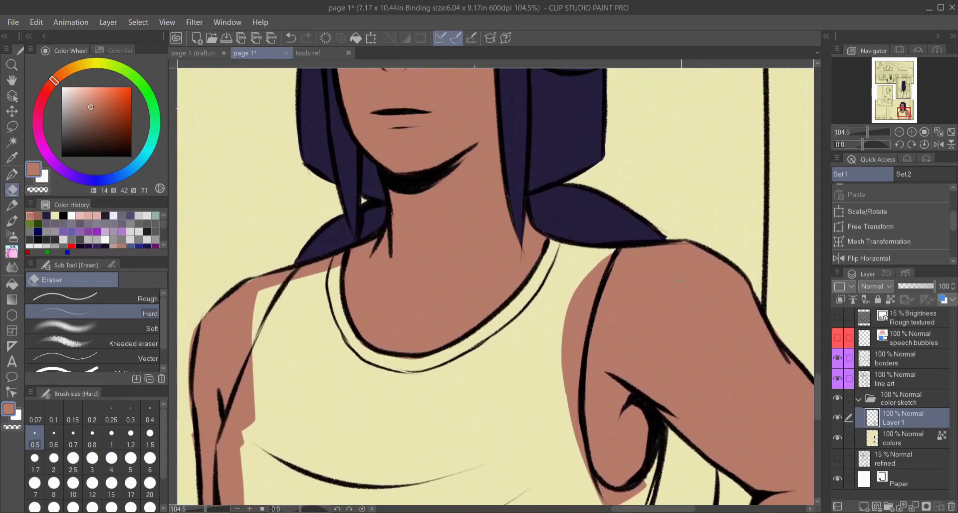
scroll(607, 248, down, 2)
key(ctrl+Tab)
alt+click(606, 248)
key(ctrl+shift+Tab)
key(p)
scroll(520, 269, up, 4)
Step: Add a new layer and fill the tank top pale blue along its sides, bottom and folds
click(863, 506)
drag(499, 224, 603, 354)
drag(419, 150, 429, 210)
drag(394, 160, 359, 360)
drag(499, 349, 541, 134)
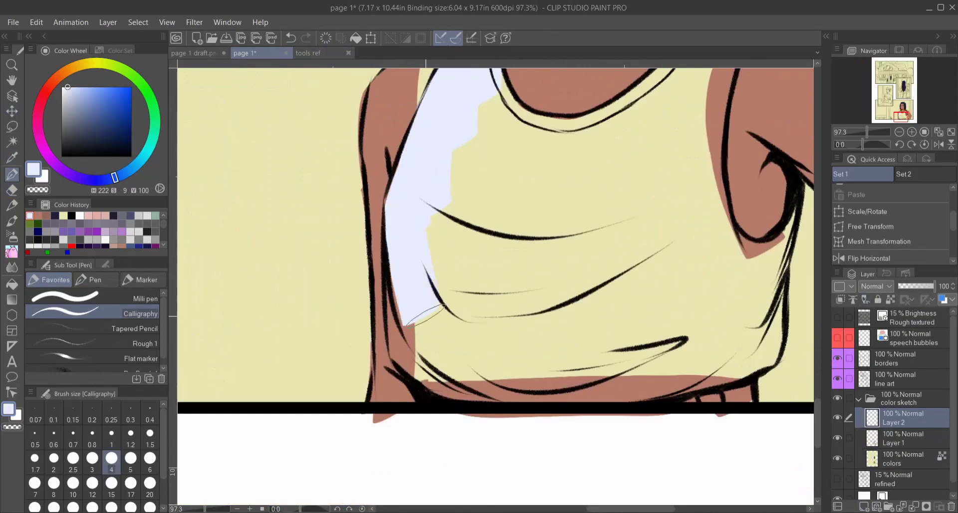
mouse_move(414, 250)
mouse_down()
mouse_move(434, 374)
mouse_move(429, 359)
mouse_up()
drag(458, 369, 758, 349)
drag(649, 300, 524, 334)
mouse_move(683, 220)
mouse_down()
mouse_move(643, 360)
mouse_move(598, 394)
mouse_up()
mouse_move(449, 394)
mouse_down()
mouse_move(329, 204)
mouse_move(614, 239)
mouse_up()
drag(396, 103, 432, 301)
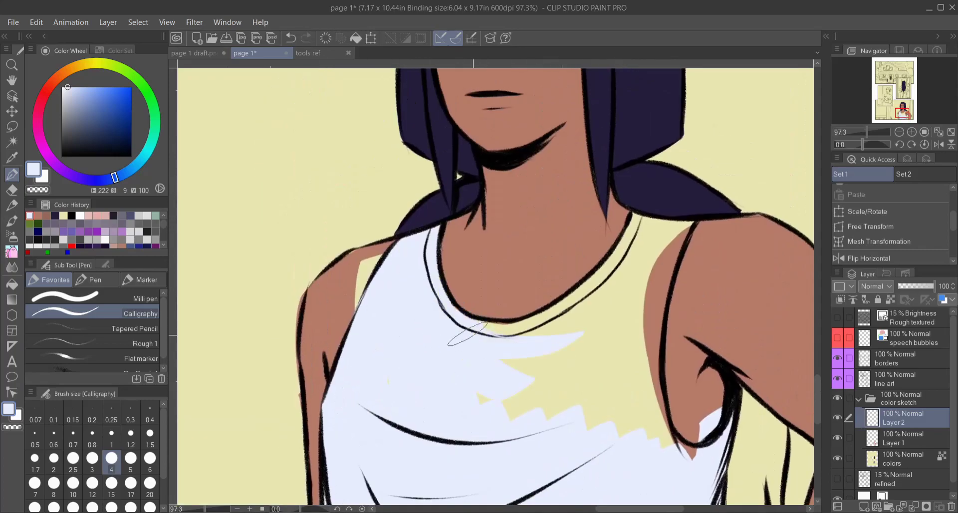
mouse_move(524, 321)
mouse_down()
mouse_move(573, 349)
mouse_move(272, 320)
mouse_move(427, 360)
mouse_up()
Step: Sample the skin brown from the body and move between the skin and shirt layers, ending on Layer 1
scroll(394, 131, up, 3)
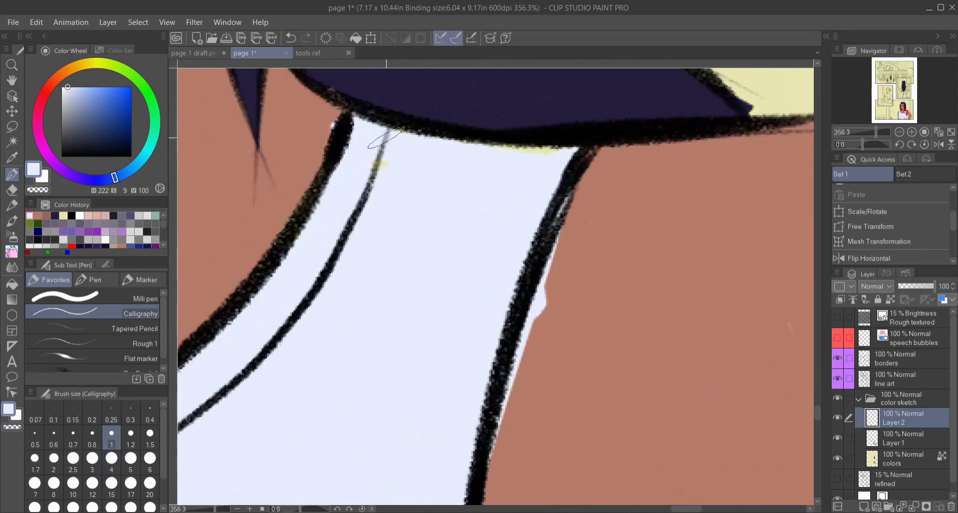
scroll(394, 131, down, 5)
drag(422, 180, 471, 201)
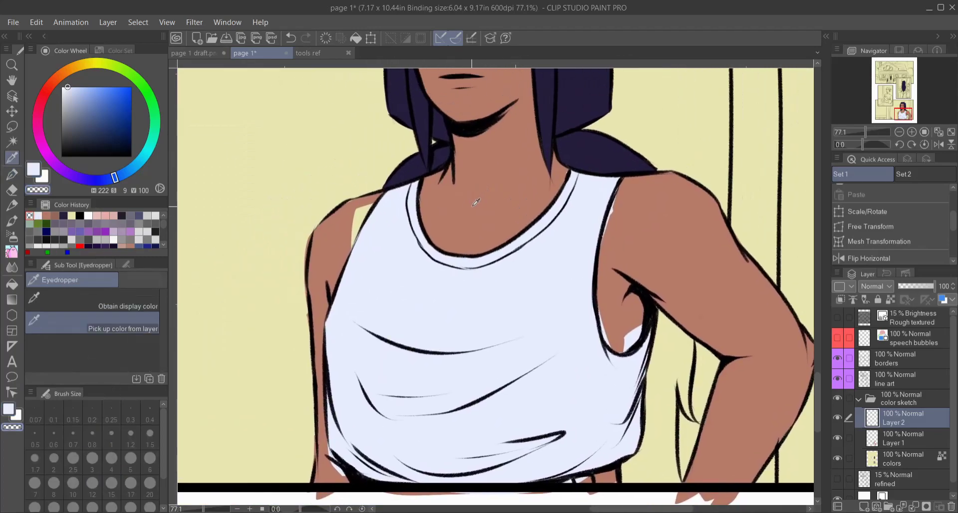
alt+click(444, 204)
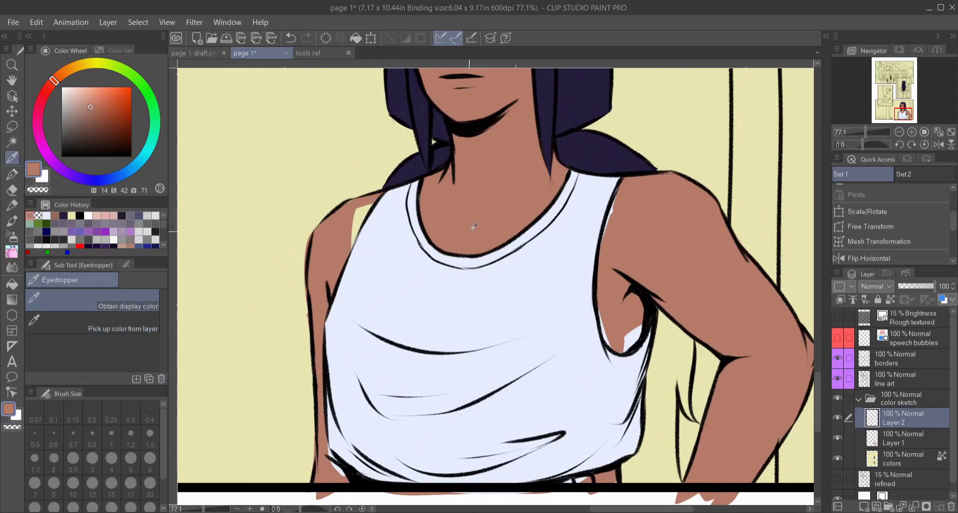
click(902, 437)
click(903, 421)
key(e)
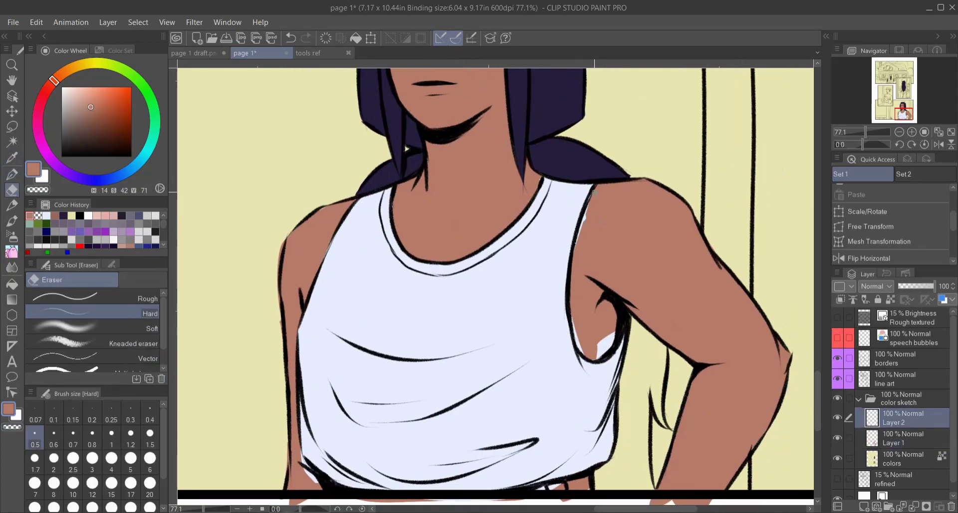
drag(326, 218, 426, 172)
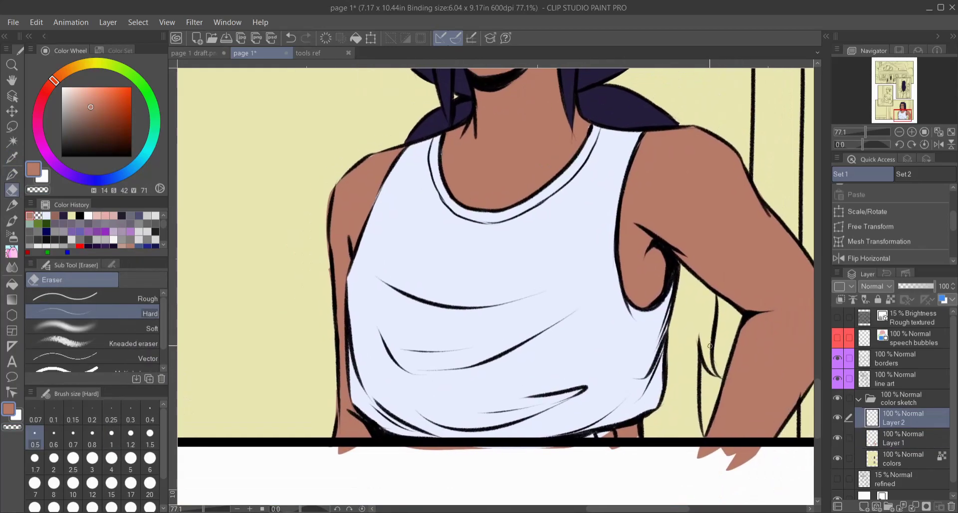
key(alt+bracketleft)
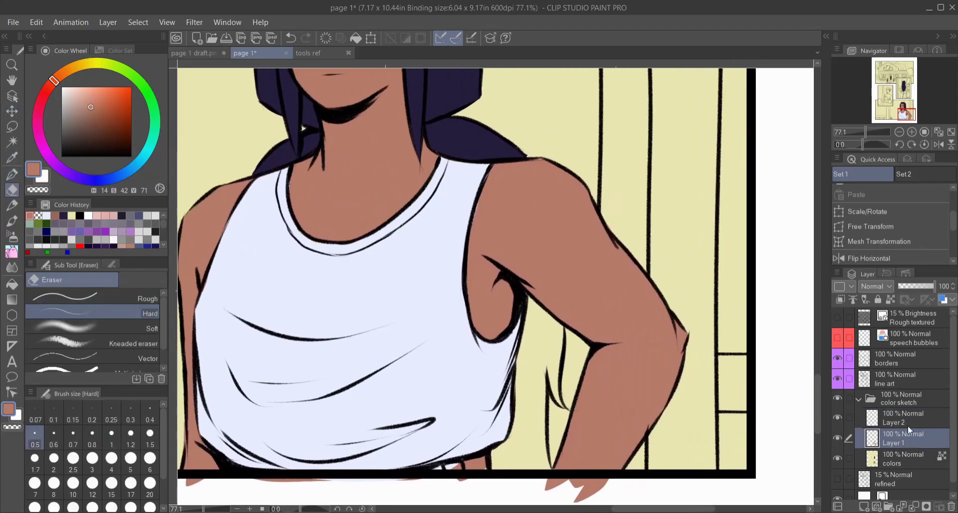
Step: On the colors layer, paint dark purple hair into the gap between the arm and background
click(870, 416)
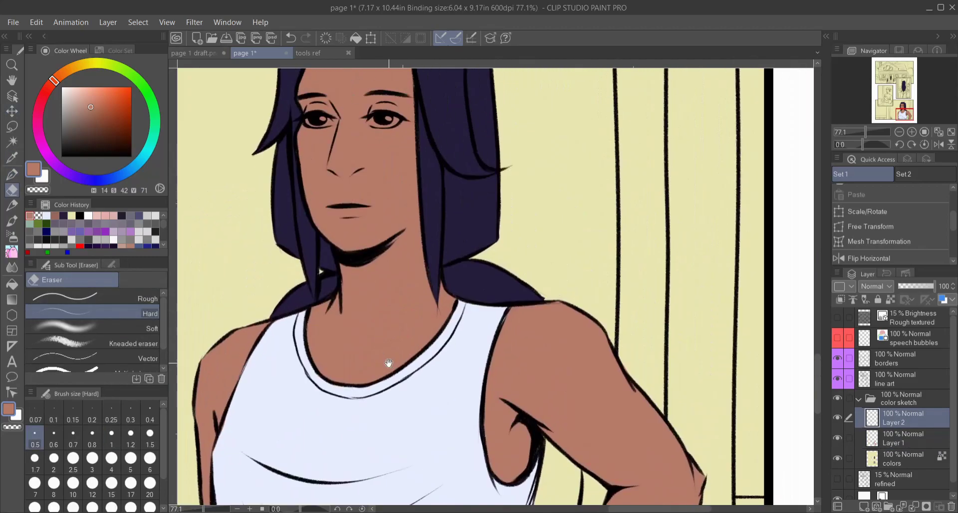
click(893, 457)
key(p)
drag(523, 396, 498, 254)
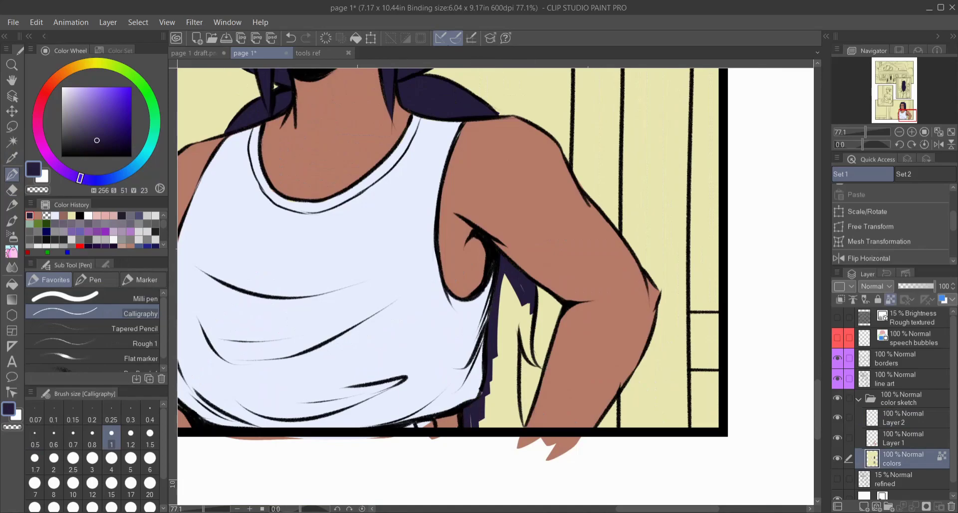
scroll(514, 213, up, 3)
mouse_move(472, 415)
mouse_down()
mouse_move(513, 214)
mouse_move(529, 349)
mouse_up()
scroll(529, 349, up, 2)
mouse_move(498, 399)
mouse_down()
mouse_move(545, 128)
mouse_move(520, 284)
mouse_up()
Step: Sample the pale yellow background colour and switch to the eraser on Layer 2
alt+click(601, 315)
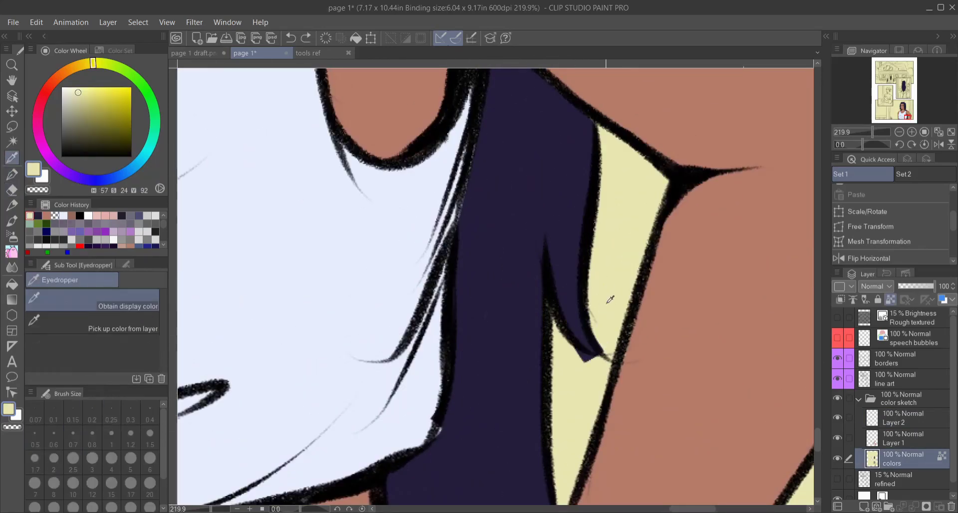
scroll(606, 343, down, 8)
click(898, 418)
key(e)
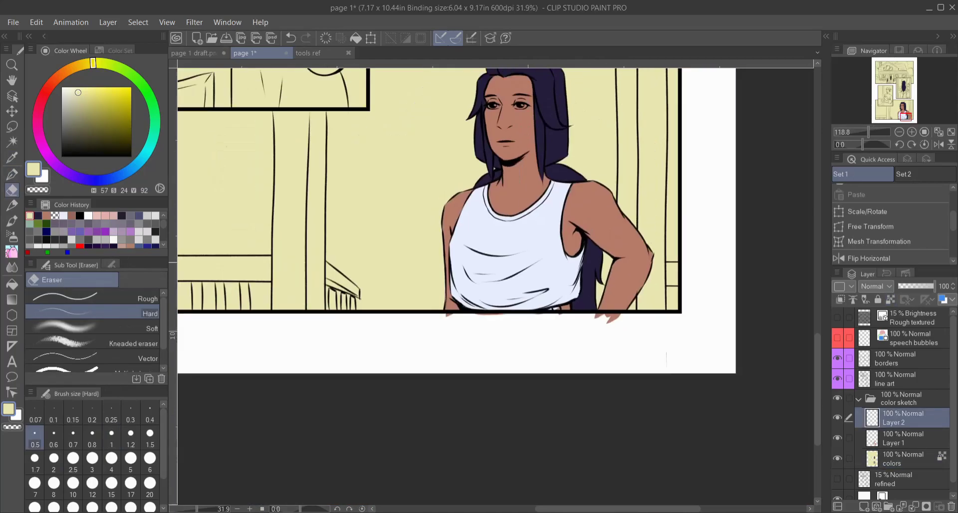
mouse_move(541, 289)
mouse_down()
mouse_move(558, 332)
mouse_move(543, 305)
mouse_up()
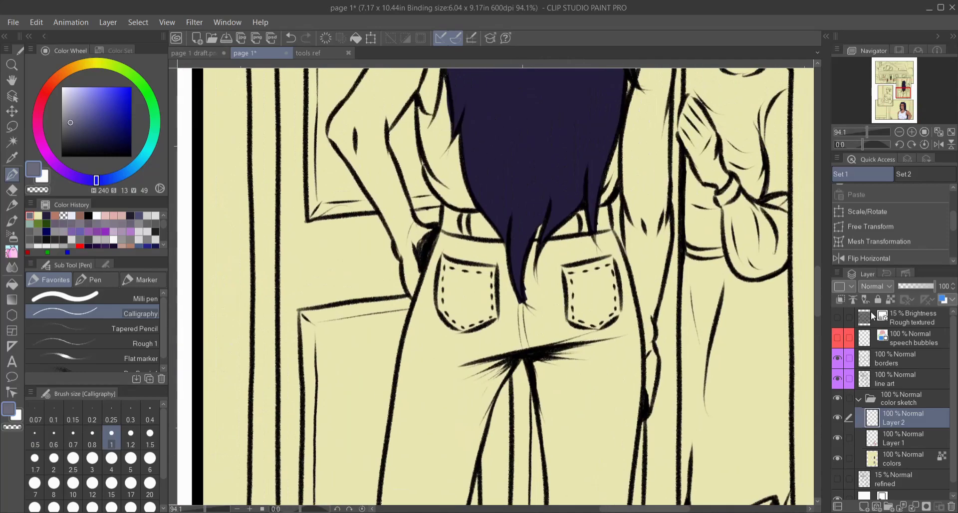
Step: On Layer 1, fill both jeans legs with blue-grey
click(897, 438)
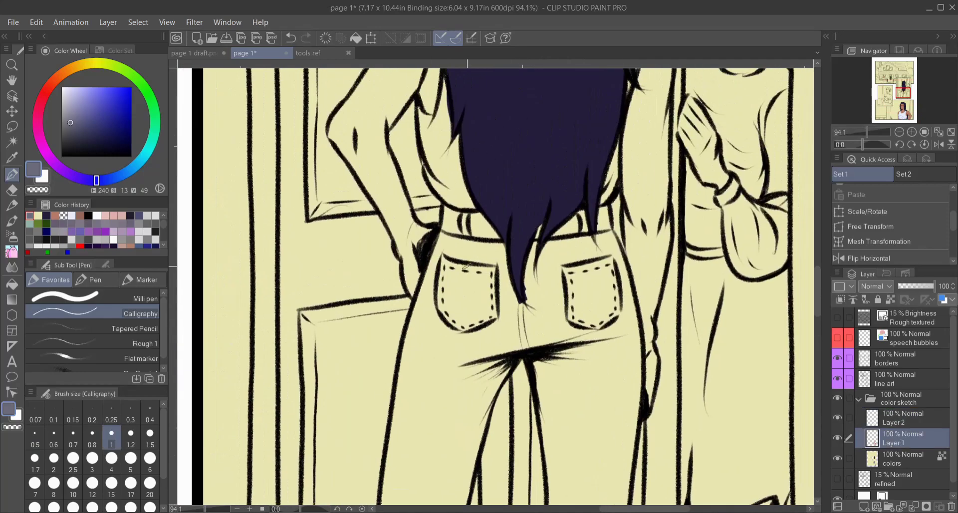
scroll(466, 276, down, 3)
scroll(470, 218, up, 2)
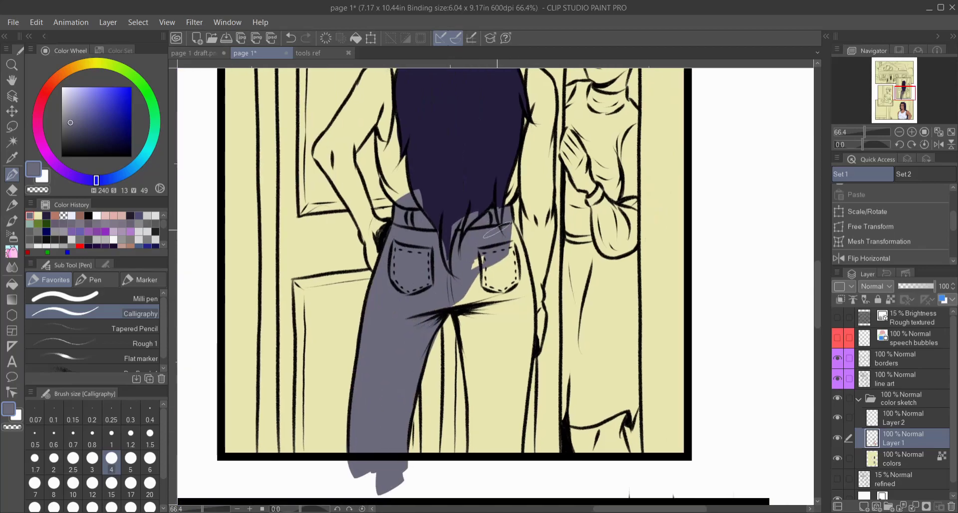
drag(519, 224, 474, 414)
mouse_move(484, 309)
mouse_down()
mouse_move(471, 327)
mouse_move(479, 448)
mouse_up()
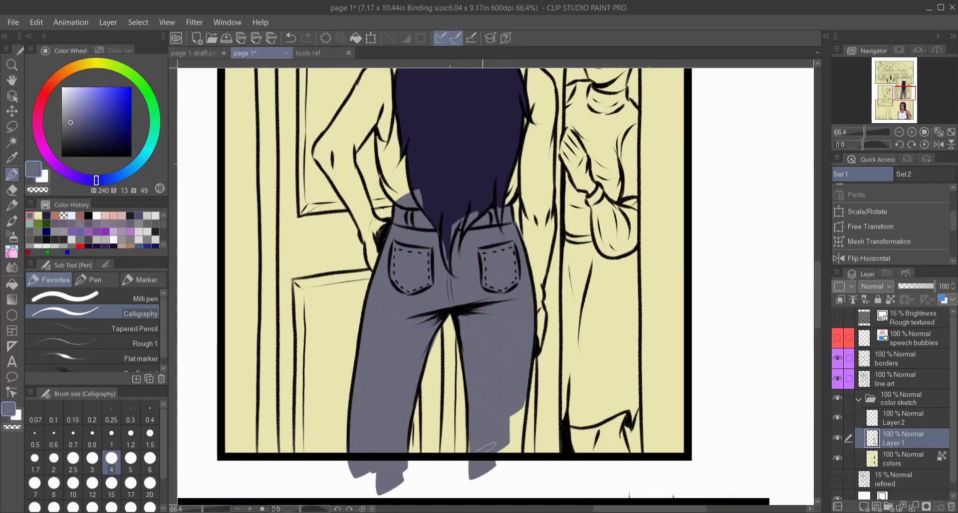
drag(509, 399, 513, 449)
scroll(489, 350, up, 5)
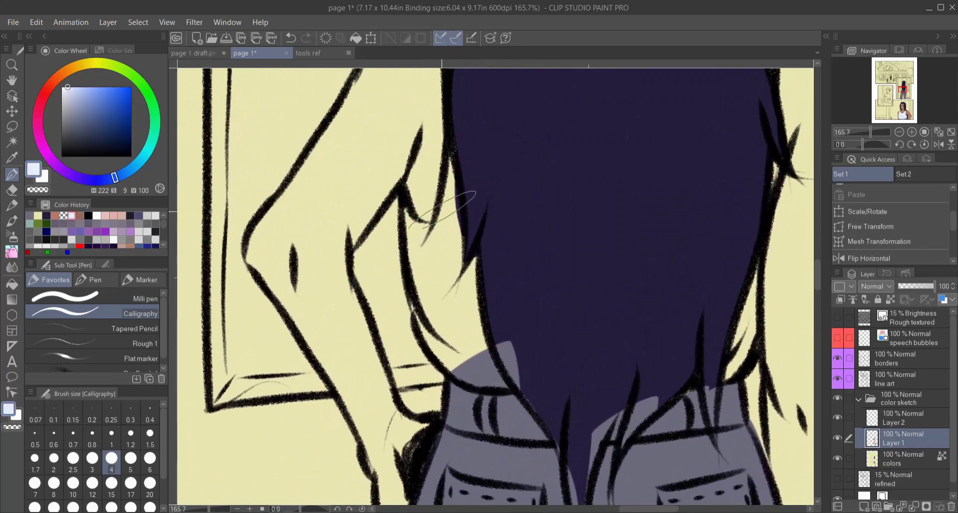
Step: With a much finer brush on Layer 2, patch the white top's gaps beside the hair
click(111, 432)
click(903, 417)
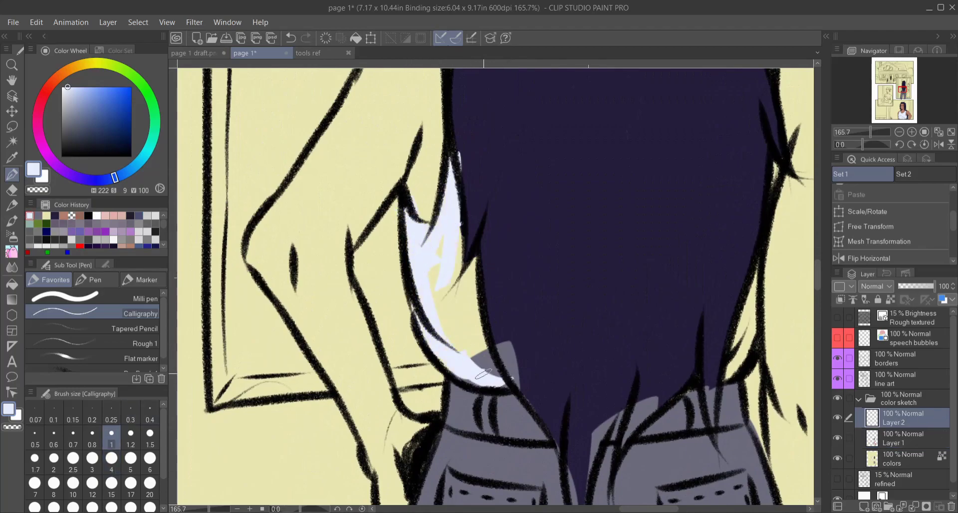
drag(439, 248, 441, 349)
drag(748, 313, 555, 285)
Step: Back on Layer 1, paint brown skin near the top of the hair and across the shoulder
drag(583, 255, 389, 319)
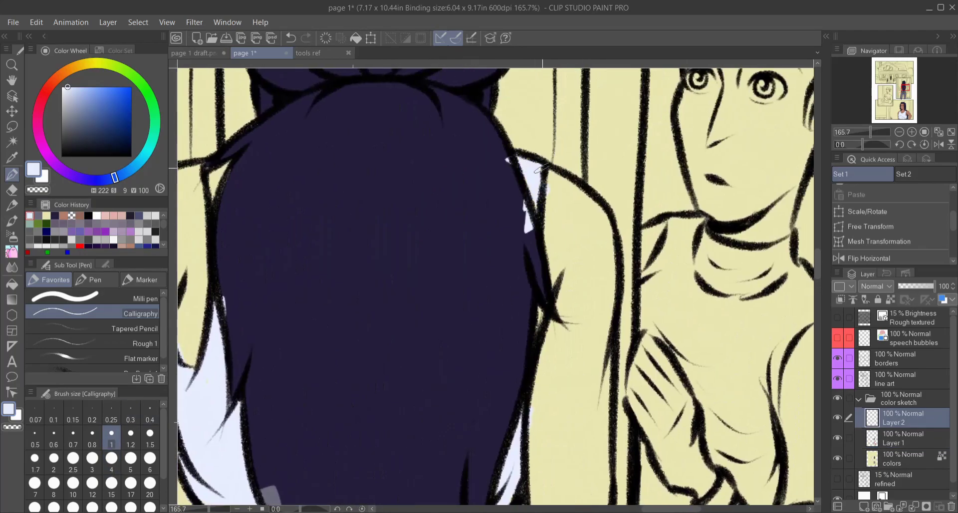
key(e)
drag(299, 309, 439, 372)
click(903, 437)
mouse_move(438, 299)
mouse_down()
mouse_move(339, 190)
mouse_move(513, 339)
mouse_up()
key(p)
drag(349, 89, 394, 190)
drag(279, 310, 335, 182)
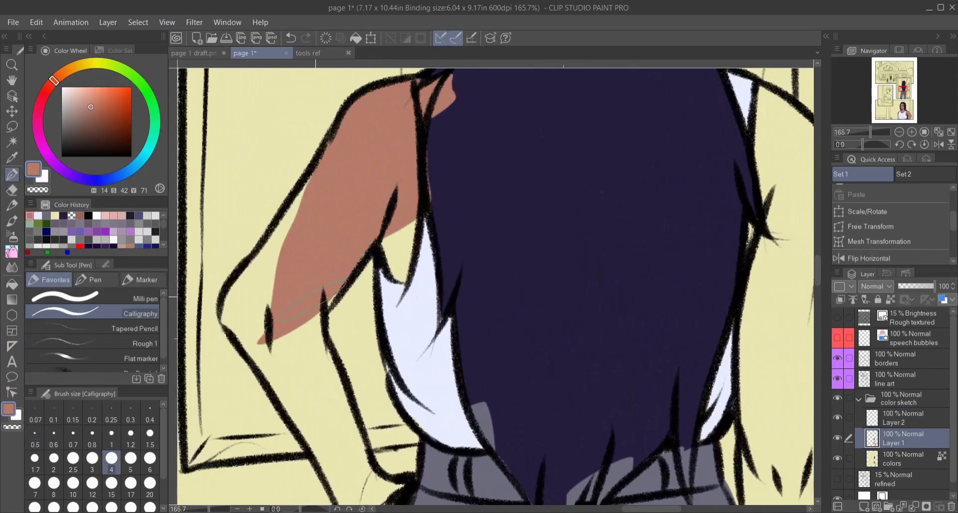
Step: Fill the arm right of the hair and beside the jeans with brown, covering yellow gaps
drag(309, 300, 150, 319)
drag(448, 299, 300, 279)
drag(554, 224, 569, 414)
drag(448, 299, 409, 259)
drag(534, 165, 549, 355)
drag(499, 289, 554, 414)
drag(528, 349, 526, 301)
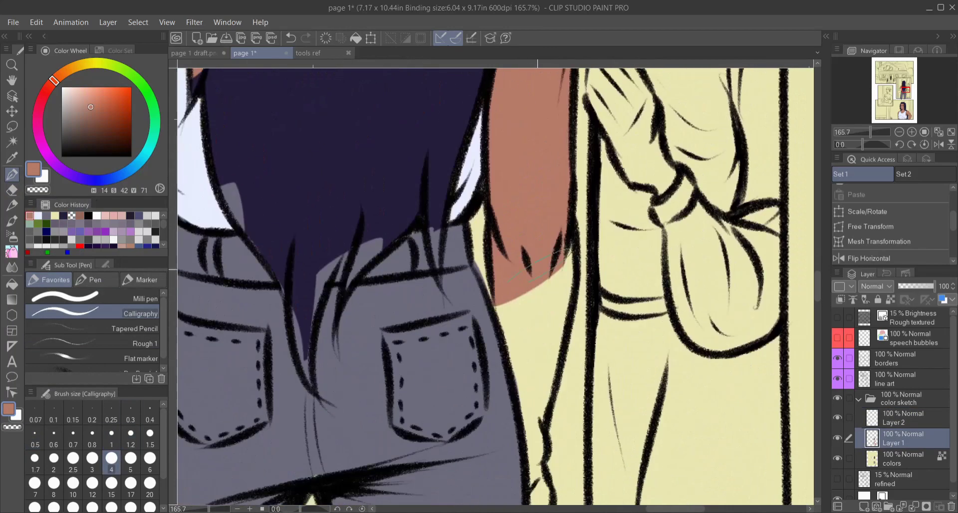
drag(537, 396, 531, 295)
drag(490, 276, 477, 182)
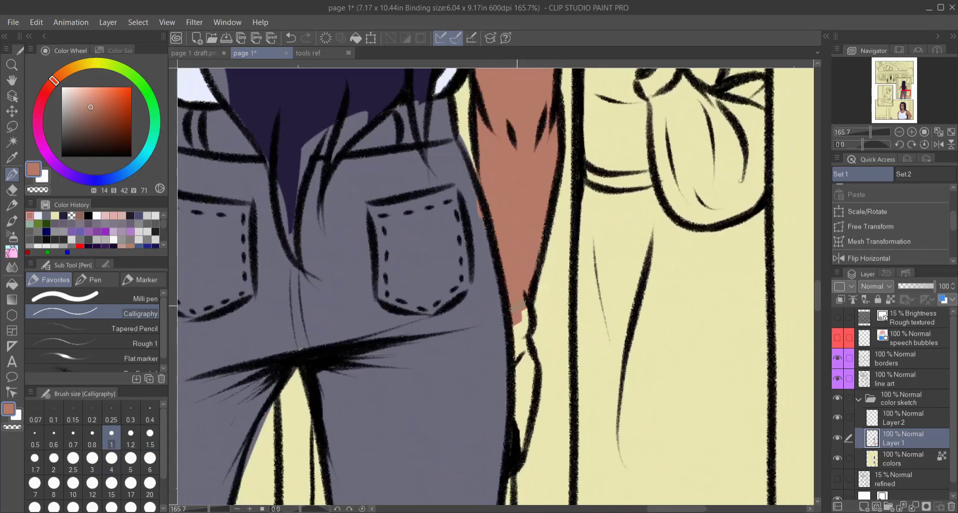
drag(529, 345, 551, 485)
Step: Sample the jeans blue-grey, navy hair and brown skin tones while inspecting the hair edge and pockets
key(e)
alt+click(501, 360)
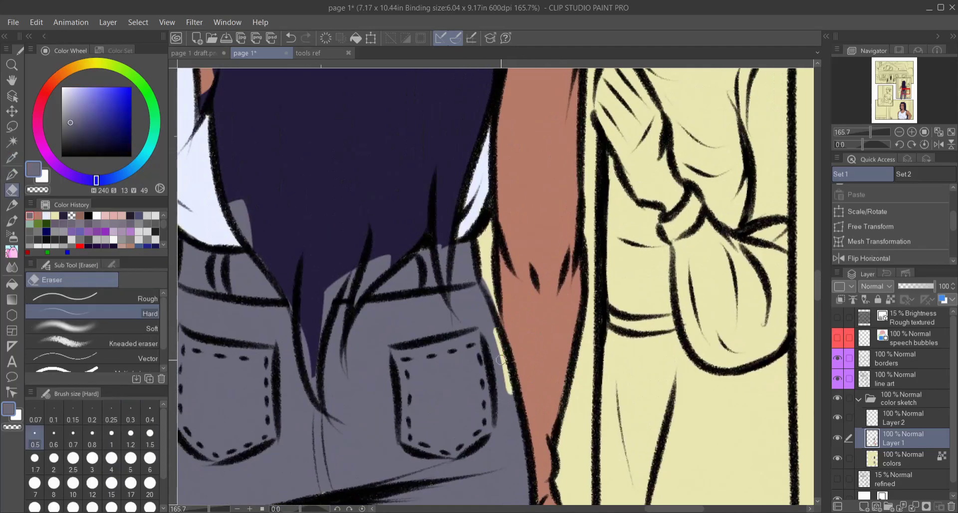
drag(500, 361, 575, 499)
drag(393, 499, 420, 413)
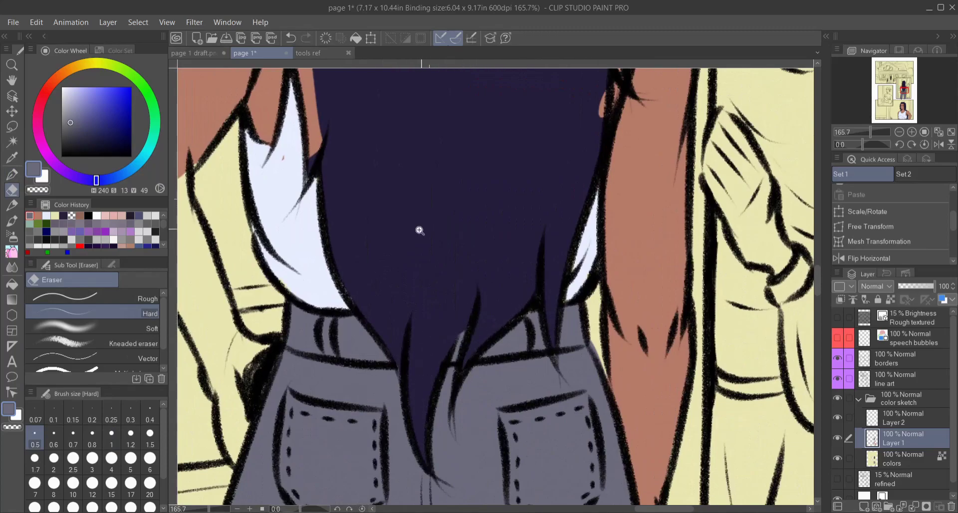
scroll(442, 128, up, 2)
drag(406, 332, 349, 299)
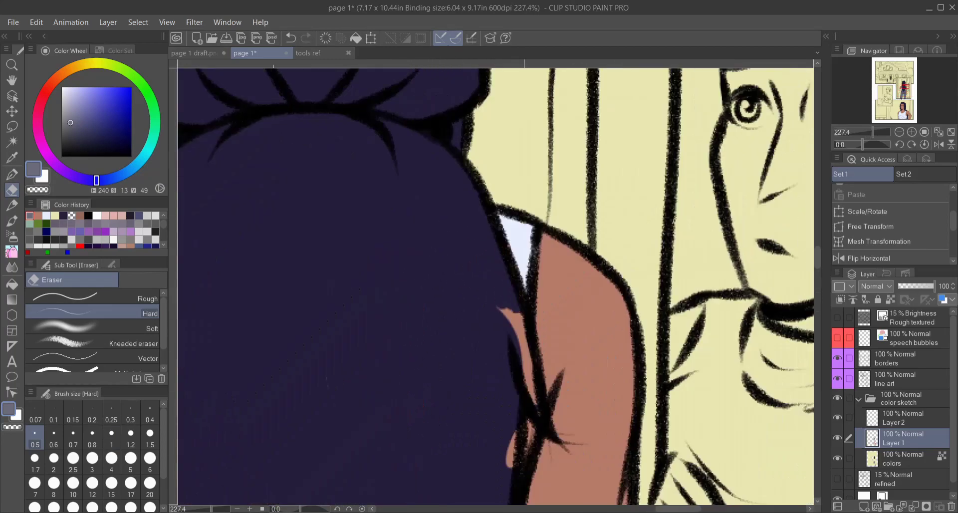
scroll(473, 283, up, 3)
alt+click(471, 325)
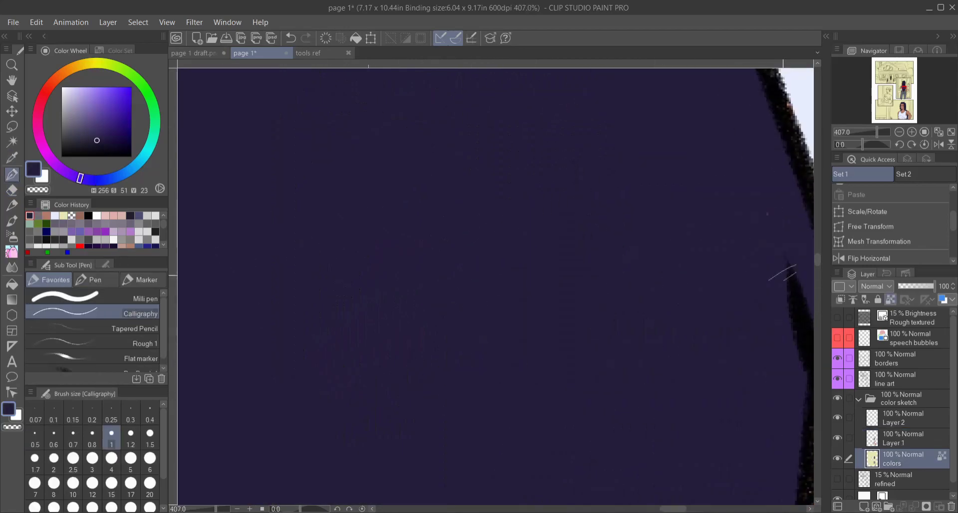
scroll(659, 204, down, 6)
drag(659, 204, 680, 198)
key(p)
alt+click(436, 229)
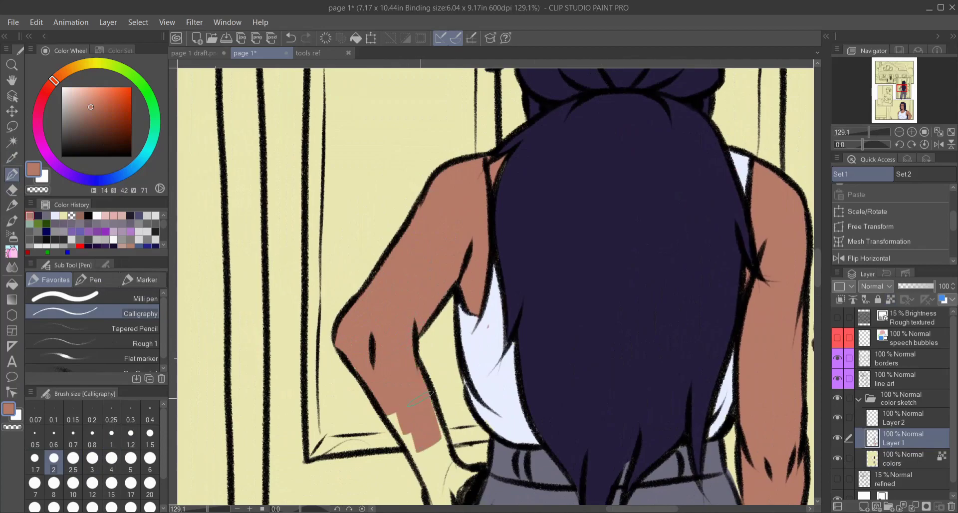
drag(436, 367, 389, 286)
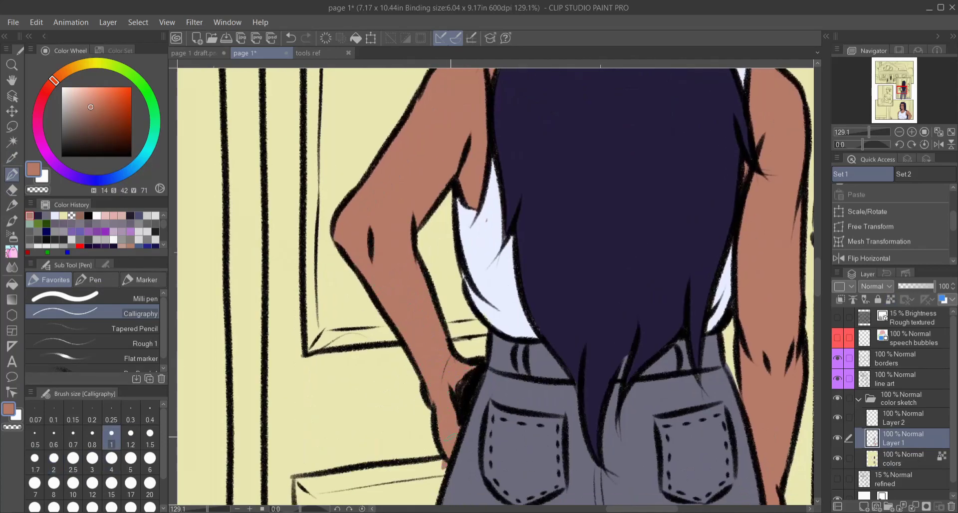
Step: Move down to the jeans legs and re-sample the jeans blue-grey, returning to the pen
drag(456, 407, 499, 294)
key(e)
scroll(524, 331, up, 2)
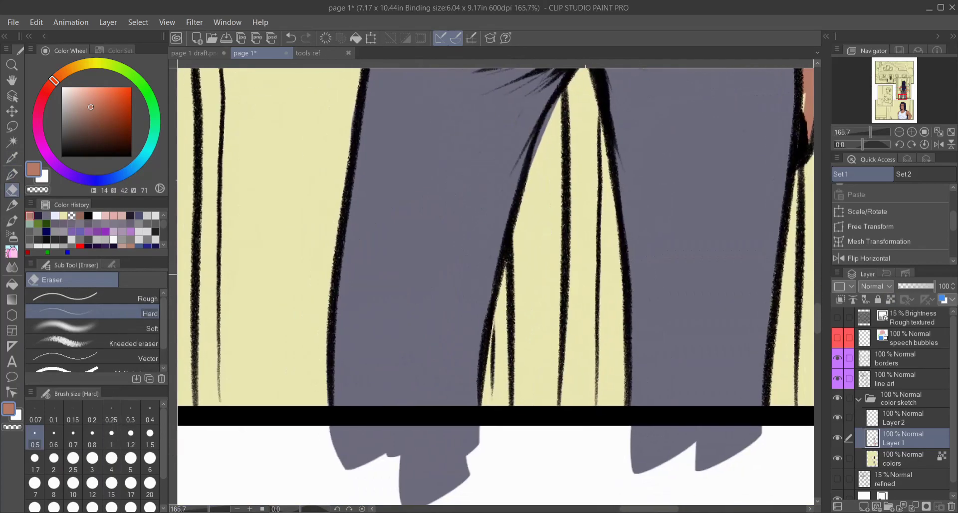
drag(632, 275, 588, 489)
alt+click(589, 489)
mouse_move(558, 150)
mouse_down()
mouse_move(550, 228)
mouse_move(546, 100)
mouse_up()
scroll(542, 278, down, 4)
key(p)
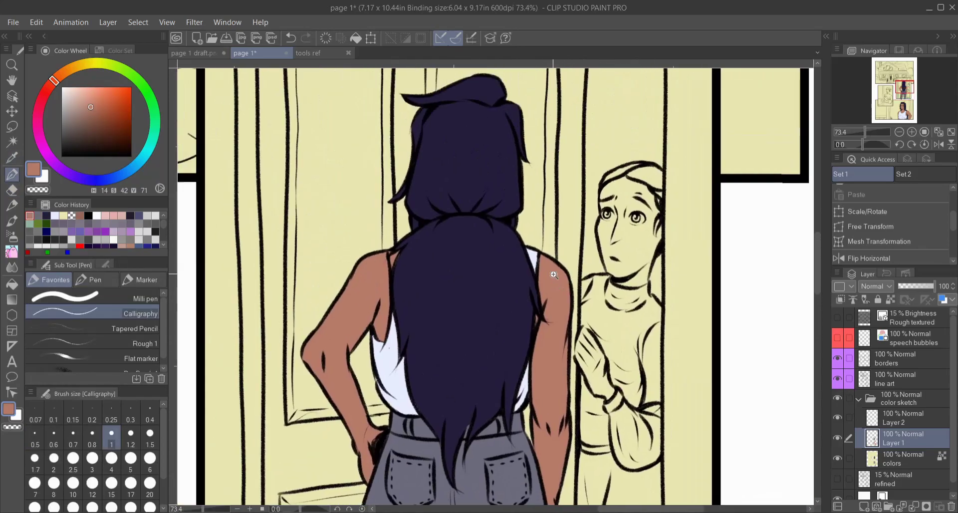
Step: Zoom in and out over the jeans and switch to erasing on Layer 2
scroll(543, 277, down, 3)
scroll(549, 225, up, 6)
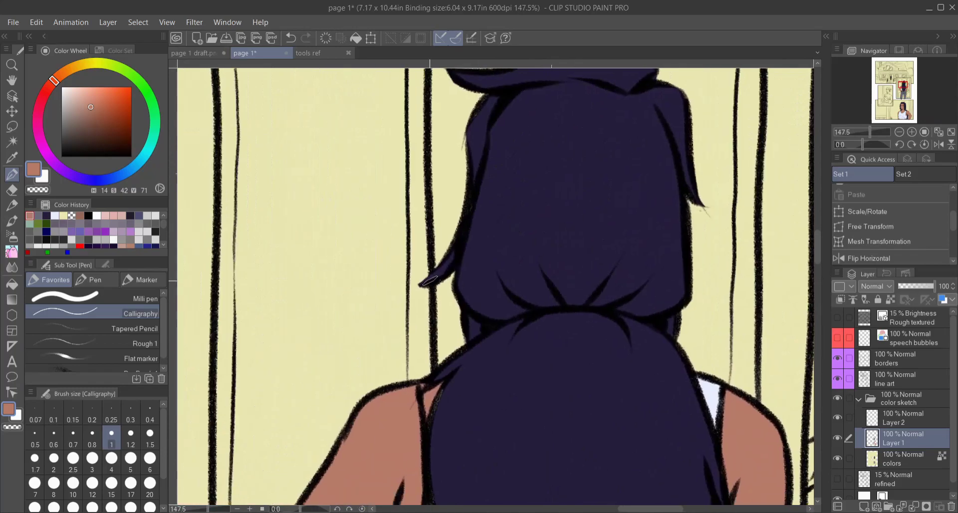
scroll(428, 280, down, 5)
scroll(518, 194, up, 3)
scroll(519, 194, down, 2)
scroll(519, 194, up, 1)
scroll(519, 194, up, 5)
key(e)
scroll(585, 220, down, 2)
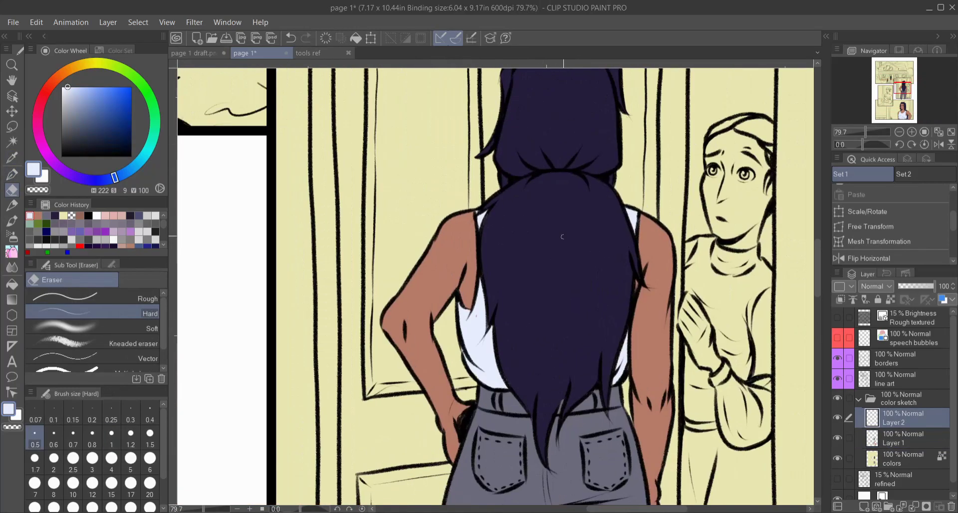
scroll(584, 220, down, 3)
Step: Select the colour sketch's Layer 1, choose a near-black dark navy on the colour wheel and take the pen
scroll(518, 219, up, 5)
click(898, 378)
click(88, 215)
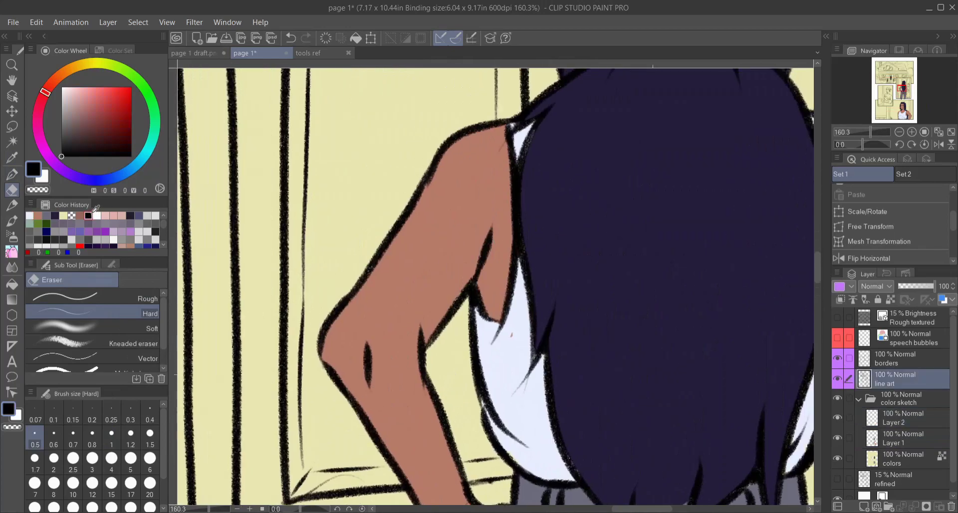
key(p)
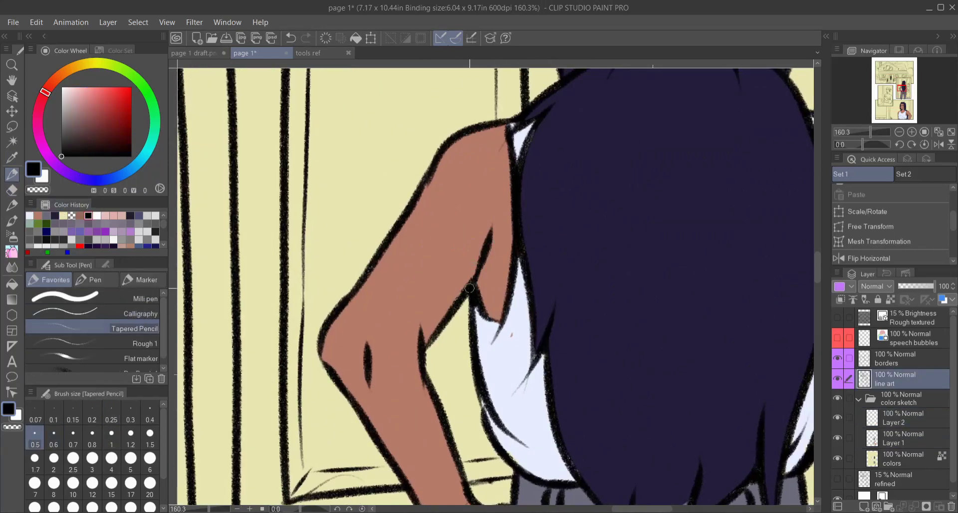
drag(553, 235, 555, 197)
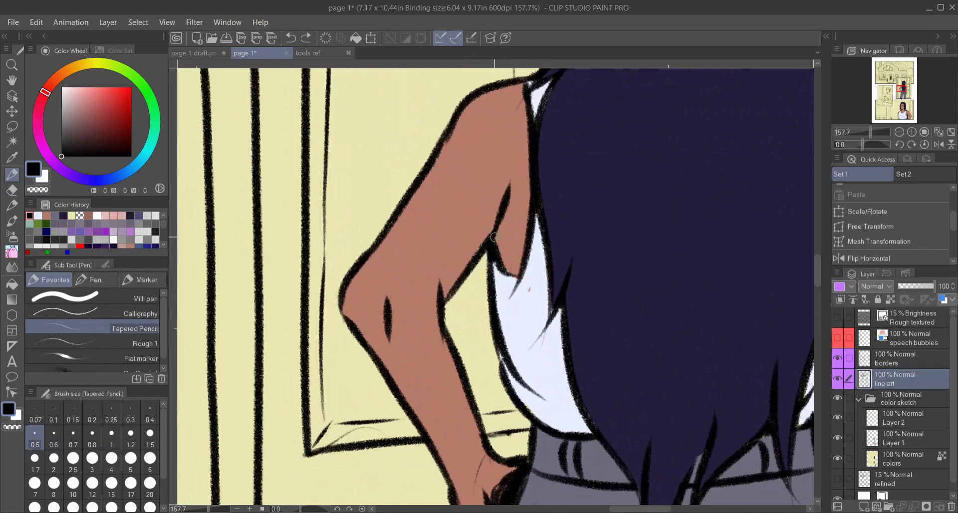
scroll(537, 225, down, 4)
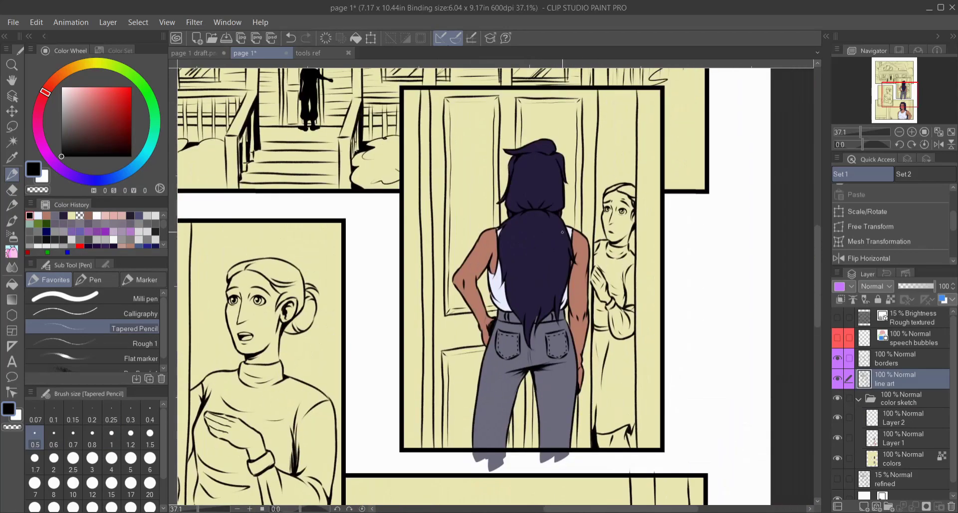
scroll(537, 226, up, 4)
scroll(501, 222, down, 5)
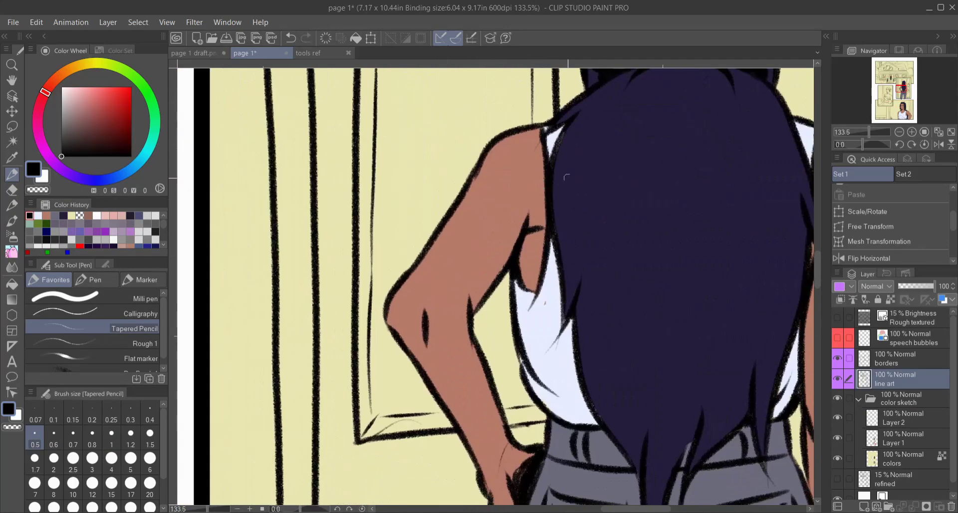
scroll(631, 302, down, 3)
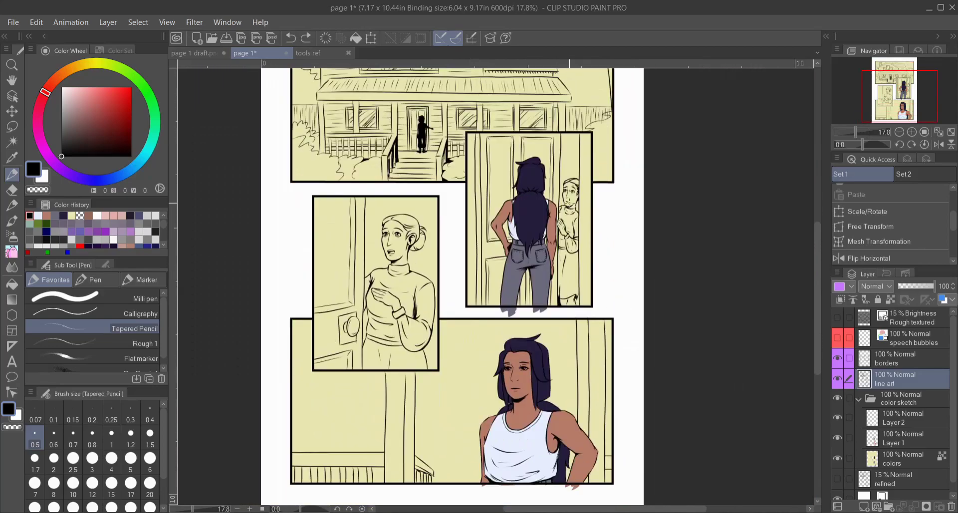
scroll(498, 284, up, 2)
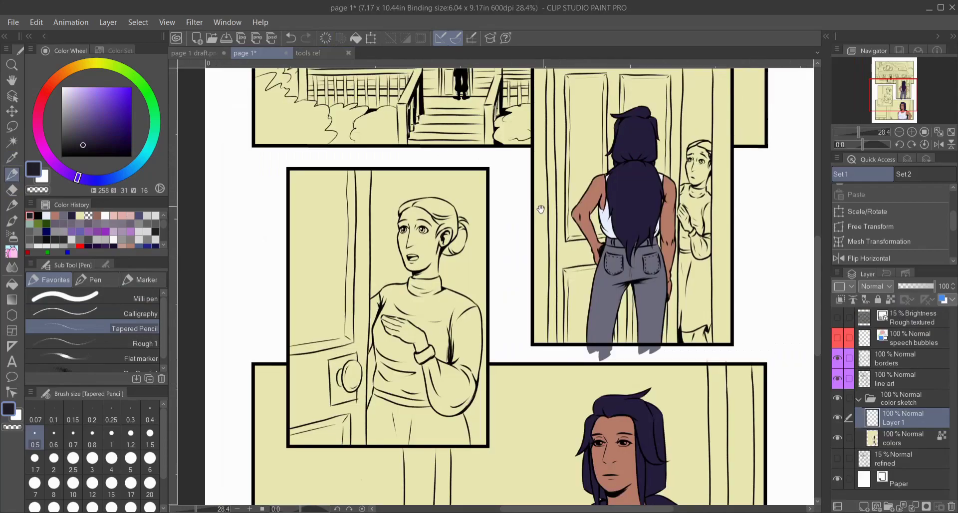
Step: Paint the turtleneck's sleeve, chest and right side dark navy near her hand
scroll(494, 285, up, 3)
drag(419, 314, 415, 213)
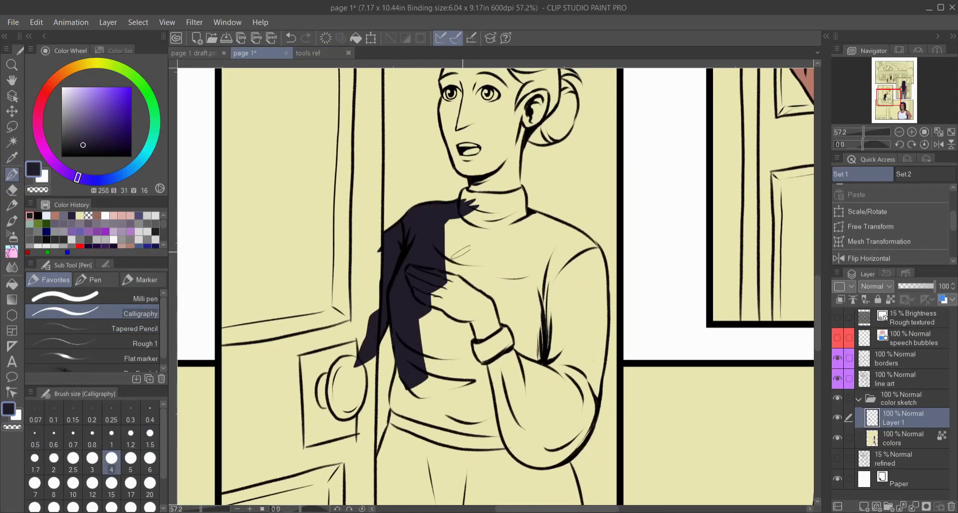
drag(557, 264, 544, 377)
drag(495, 218, 529, 269)
scroll(528, 270, up, 5)
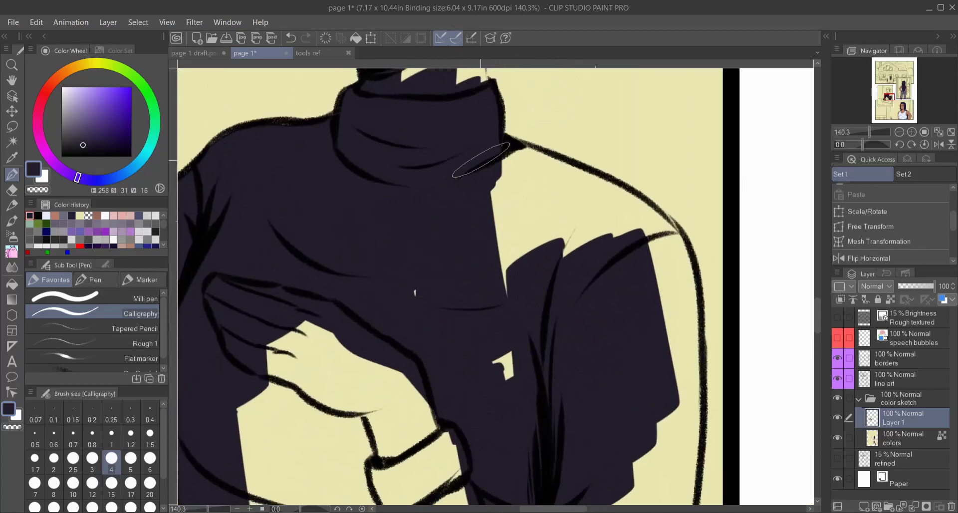
mouse_move(623, 190)
mouse_down()
mouse_move(663, 329)
mouse_move(630, 213)
mouse_move(624, 300)
mouse_move(582, 150)
mouse_up()
mouse_move(448, 183)
mouse_down()
mouse_move(448, 423)
mouse_move(598, 434)
mouse_move(574, 274)
mouse_move(498, 224)
mouse_up()
Step: Brush navy over the lower sweater, then paint the peeking woman's sweater in the next panel
scroll(540, 323, down, 5)
scroll(540, 322, up, 5)
mouse_move(573, 359)
mouse_down()
mouse_move(449, 272)
mouse_move(662, 260)
mouse_move(509, 137)
mouse_up()
scroll(508, 137, down, 4)
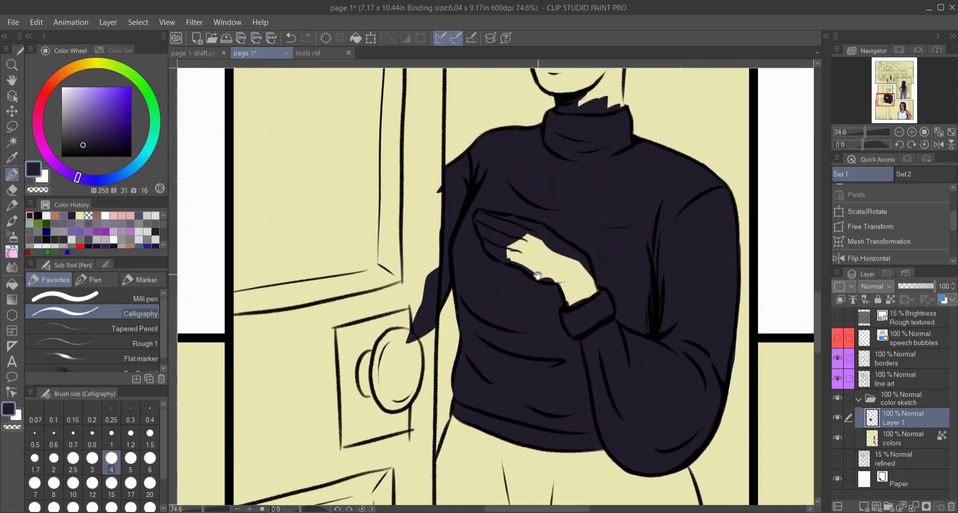
scroll(581, 149, up, 6)
mouse_move(481, 125)
mouse_down()
mouse_move(481, 215)
mouse_move(510, 125)
mouse_move(545, 171)
mouse_move(539, 141)
mouse_move(581, 167)
mouse_move(672, 162)
mouse_move(680, 226)
mouse_move(583, 227)
mouse_move(708, 390)
mouse_move(585, 364)
mouse_move(663, 468)
mouse_move(642, 383)
mouse_move(545, 192)
mouse_move(497, 175)
mouse_move(662, 189)
mouse_move(531, 341)
mouse_move(426, 159)
mouse_move(403, 156)
mouse_move(437, 151)
mouse_move(431, 206)
mouse_move(463, 394)
mouse_up()
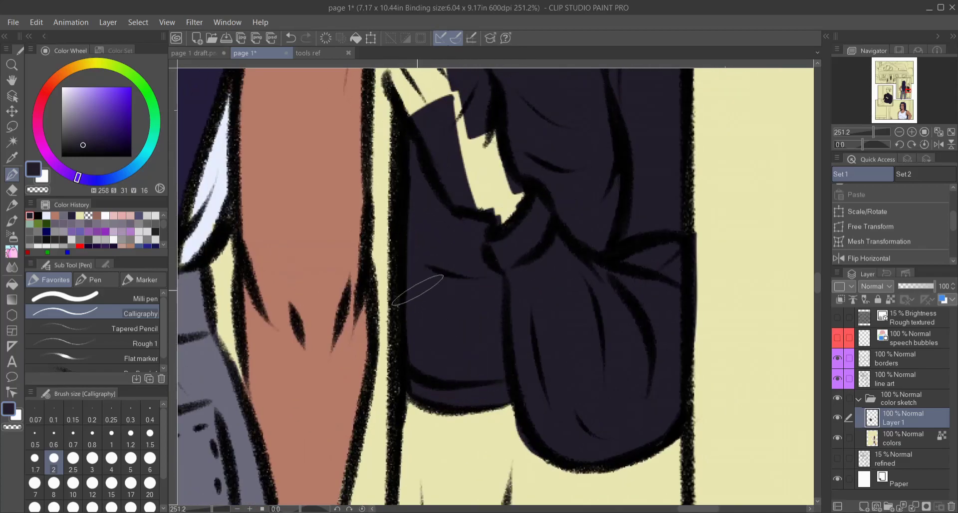
scroll(415, 278, down, 5)
Step: Check the page 1 draft, return to page 1, choose pale lavender and move Layer 2 beneath Layer 1
click(199, 53)
scroll(344, 322, up, 3)
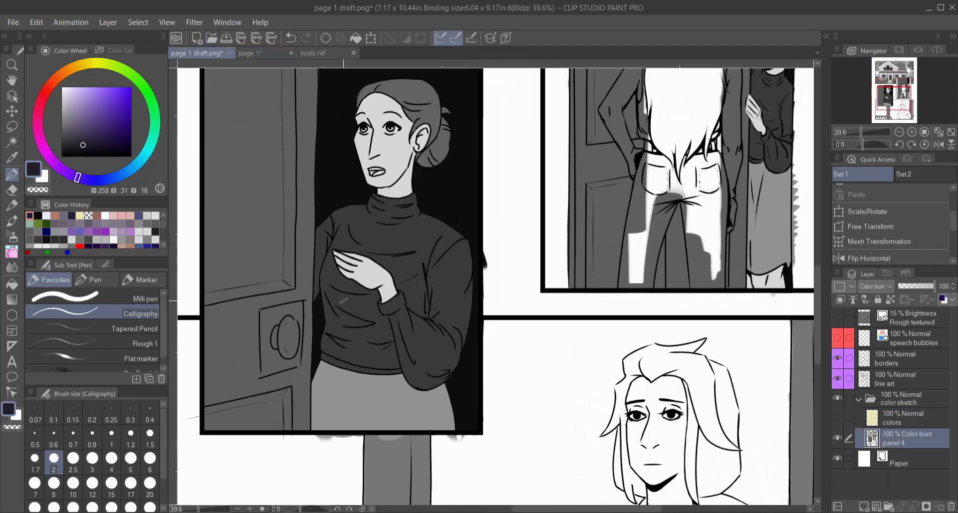
click(247, 52)
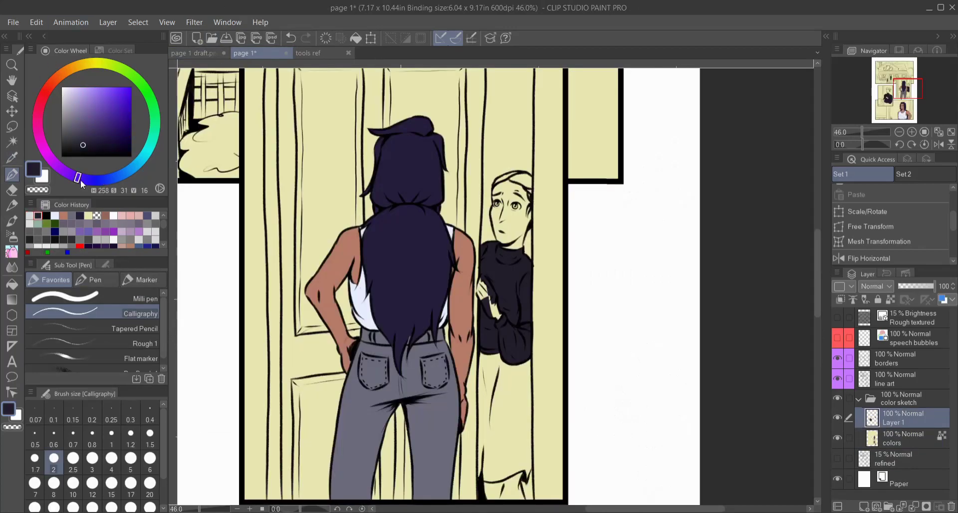
click(69, 98)
scroll(420, 230, up, 2)
drag(895, 441, 895, 445)
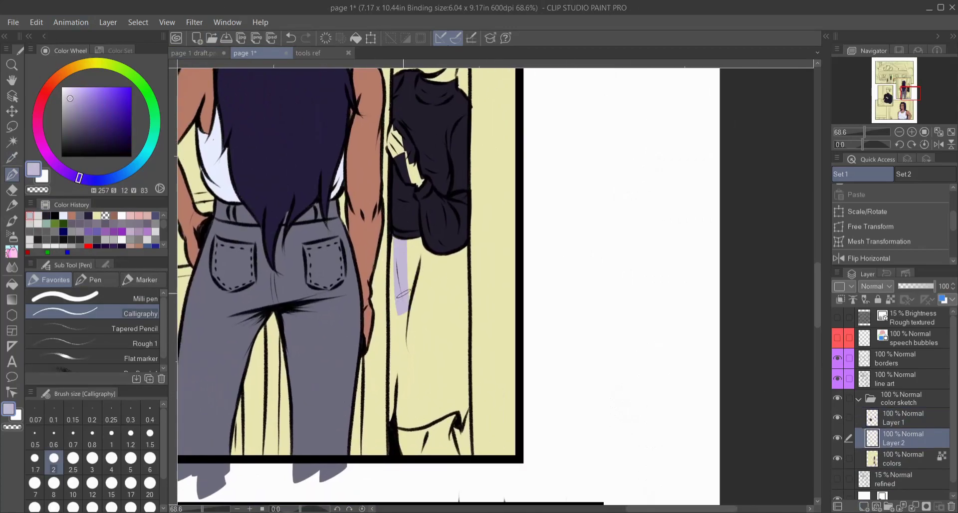
scroll(400, 290, up, 2)
Step: Paint the skirt lavender beside the hair and under the sweater, enlarging the brush to cover yellow gaps
drag(409, 320, 486, 296)
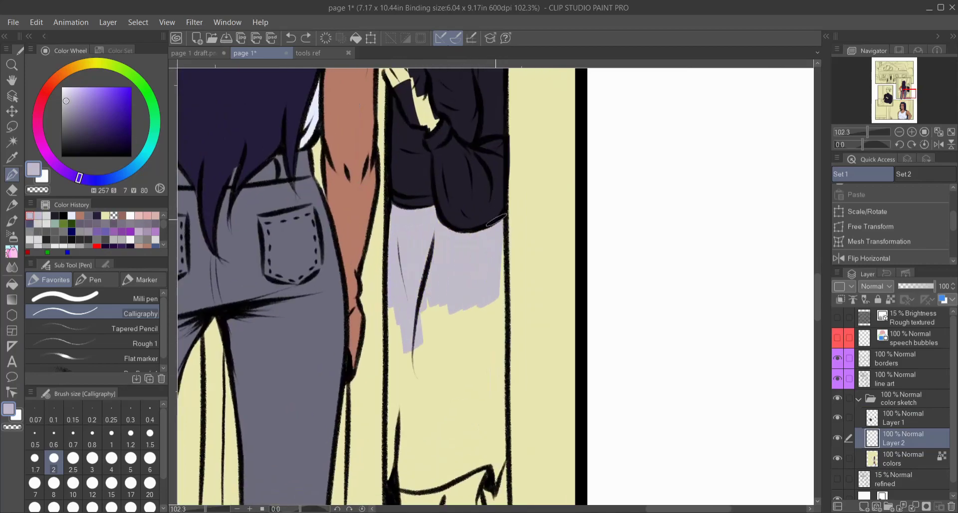
scroll(405, 468, down, 2)
drag(424, 239, 474, 349)
scroll(448, 299, down, 3)
scroll(449, 299, up, 4)
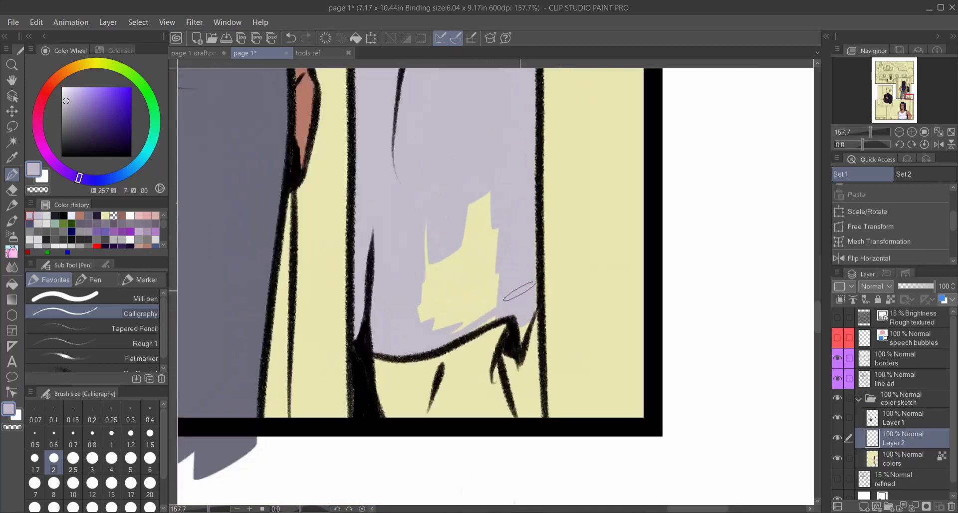
drag(493, 199, 440, 312)
scroll(440, 311, down, 2)
key(bracketright)
key(bracketright)
key(bracketright)
mouse_move(375, 305)
mouse_down()
mouse_move(404, 251)
mouse_move(664, 407)
mouse_move(447, 272)
mouse_move(666, 305)
mouse_up()
drag(412, 260, 456, 379)
scroll(556, 384, down, 5)
scroll(459, 324, up, 2)
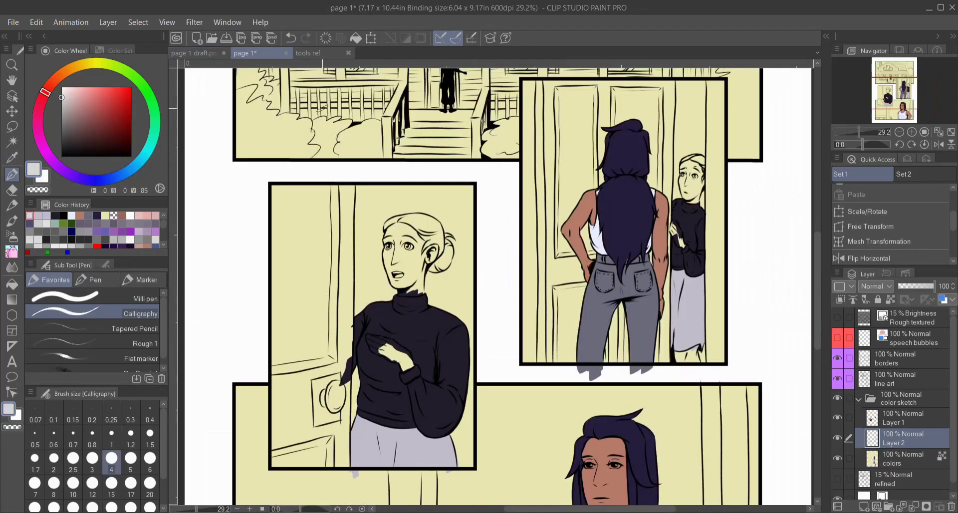
Step: Lay a lighter, fine-tuned skin-tone patch over the older woman's face
scroll(379, 248, up, 3)
mouse_move(394, 225)
mouse_down()
mouse_move(396, 252)
mouse_move(429, 264)
mouse_move(426, 202)
mouse_move(444, 259)
mouse_move(433, 190)
mouse_up()
scroll(397, 232, down, 2)
alt+click(434, 240)
alt+click(449, 225)
mouse_move(461, 234)
mouse_down()
mouse_move(455, 175)
mouse_move(392, 317)
mouse_up()
alt+click(464, 209)
Step: Move the view to her neckline, alternating the eraser on the sweater layer with the pen on the skin layer
scroll(439, 229, up, 4)
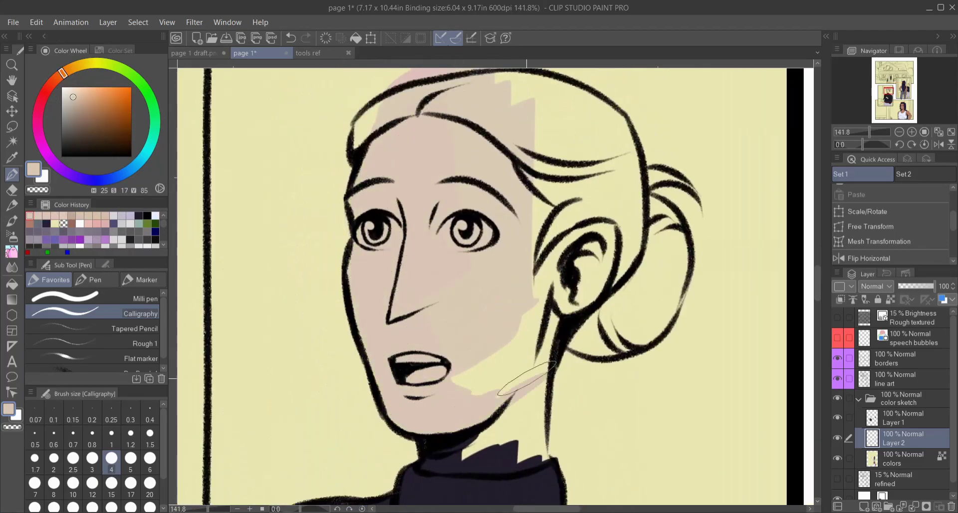
drag(504, 371, 481, 359)
drag(462, 284, 433, 114)
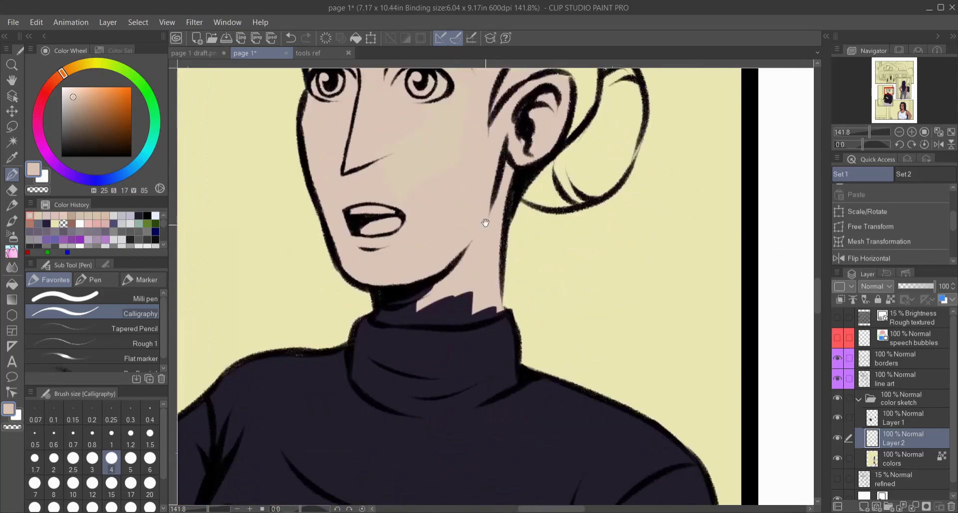
scroll(434, 114, down, 2)
key(e)
key(alt+bracketright)
scroll(403, 317, up, 2)
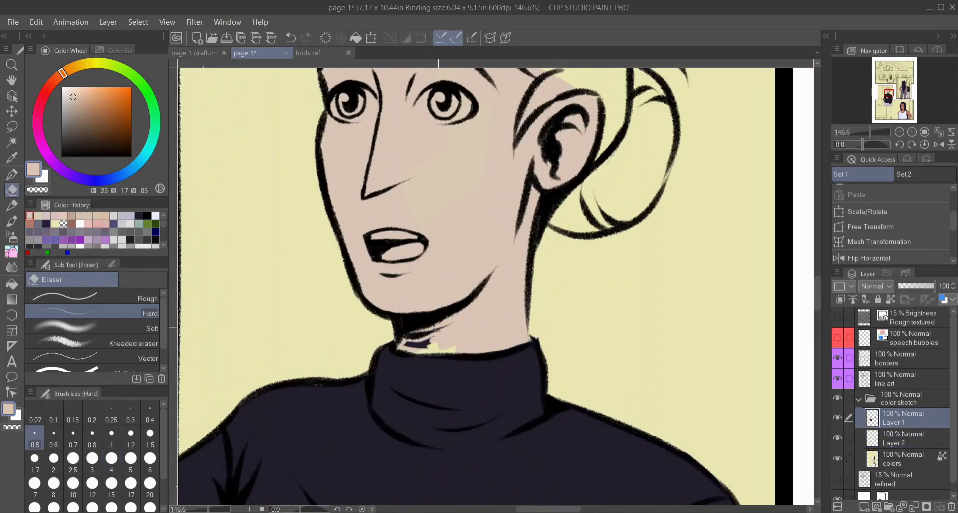
key(p)
key(alt+bracketleft)
scroll(477, 259, down, 2)
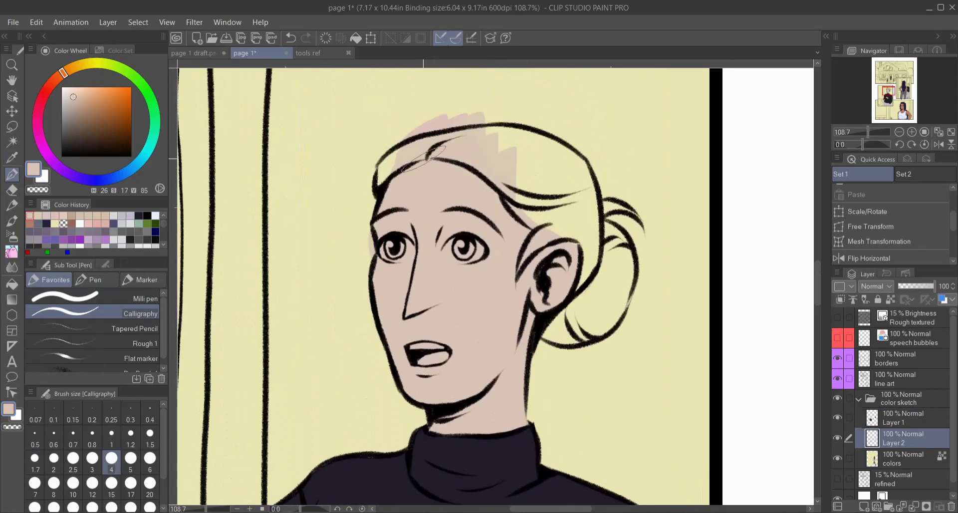
key(e)
Step: Paint more skin tone over the older woman's face
scroll(462, 225, up, 2)
scroll(567, 293, up, 3)
scroll(473, 319, down, 6)
drag(499, 299, 448, 305)
key(p)
drag(430, 274, 425, 330)
drag(411, 239, 438, 252)
Step: Shift the view to her hairline and hand, and shrink the brush
scroll(434, 272, up, 3)
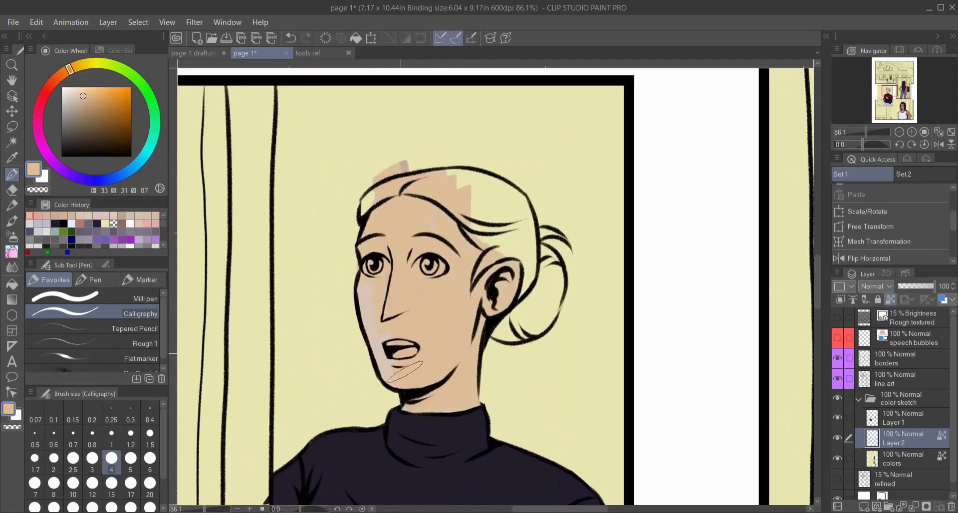
scroll(474, 280, down, 4)
scroll(474, 279, up, 3)
key(e)
scroll(449, 294, up, 4)
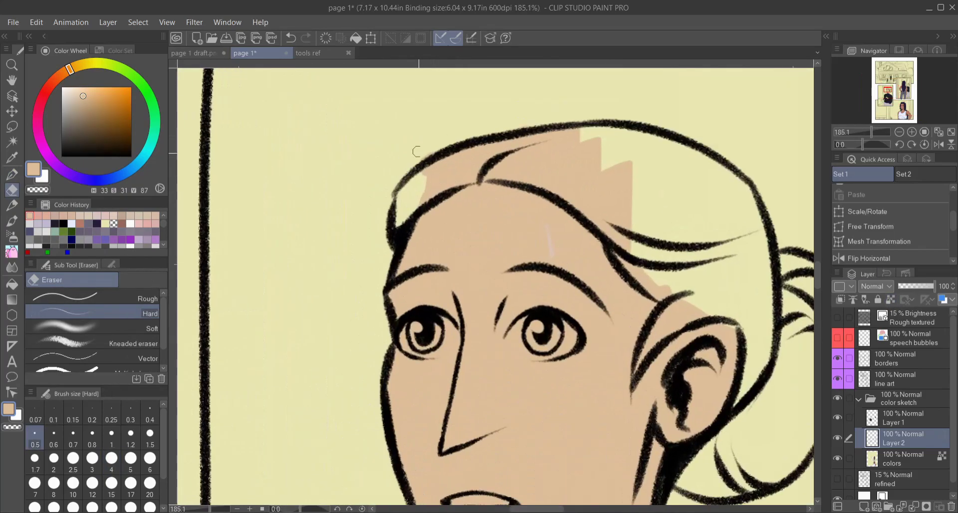
key(p)
drag(772, 481, 702, 341)
scroll(548, 299, down, 5)
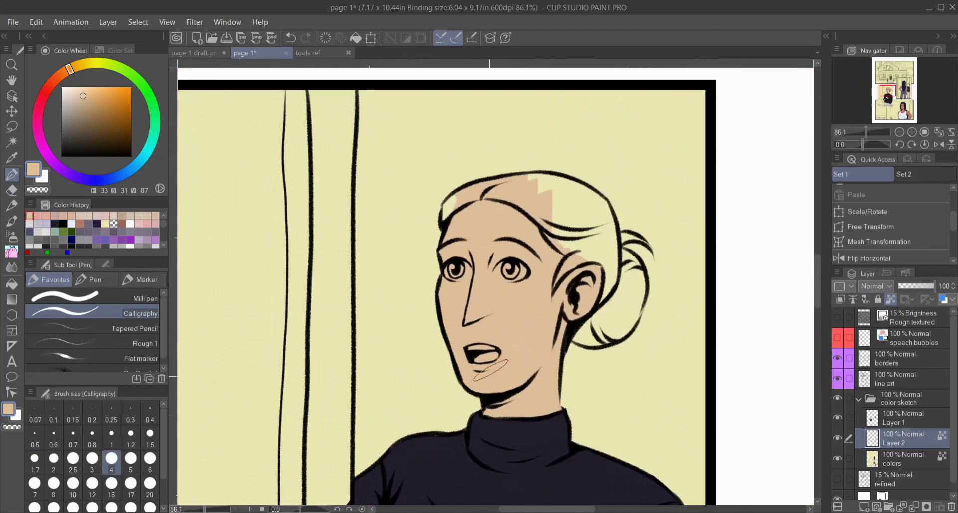
scroll(379, 259, up, 4)
key(bracketleft)
key(bracketleft)
key(bracketleft)
key(bracketleft)
key(bracketleft)
key(bracketleft)
key(bracketleft)
mouse_move(365, 249)
mouse_down()
mouse_move(368, 235)
mouse_move(383, 263)
mouse_up()
Step: Erase the navy sweater off her hand and extend tan over the hand
key(e)
key(alt+bracketright)
scroll(439, 385, up, 2)
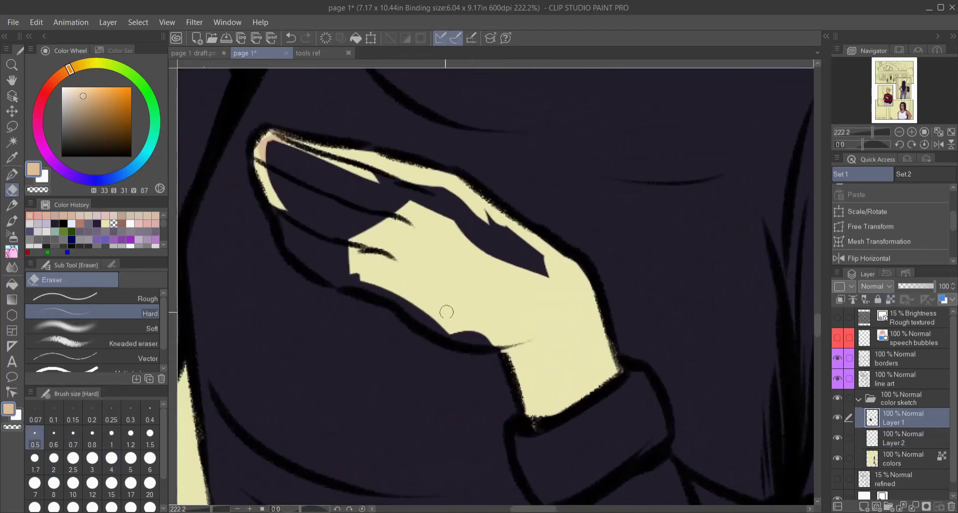
mouse_move(324, 270)
mouse_down()
mouse_move(339, 190)
mouse_move(544, 270)
mouse_move(668, 359)
mouse_up()
key(alt+bracketleft)
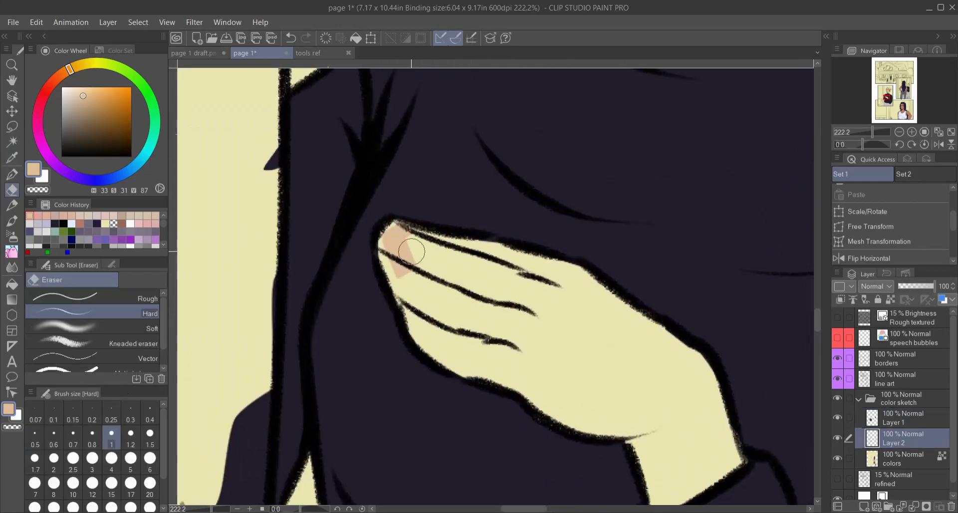
drag(399, 235, 468, 374)
key(p)
Step: Undo stray tan on the next panel's woman and add Layer 3 above Layer 1
scroll(494, 284, down, 4)
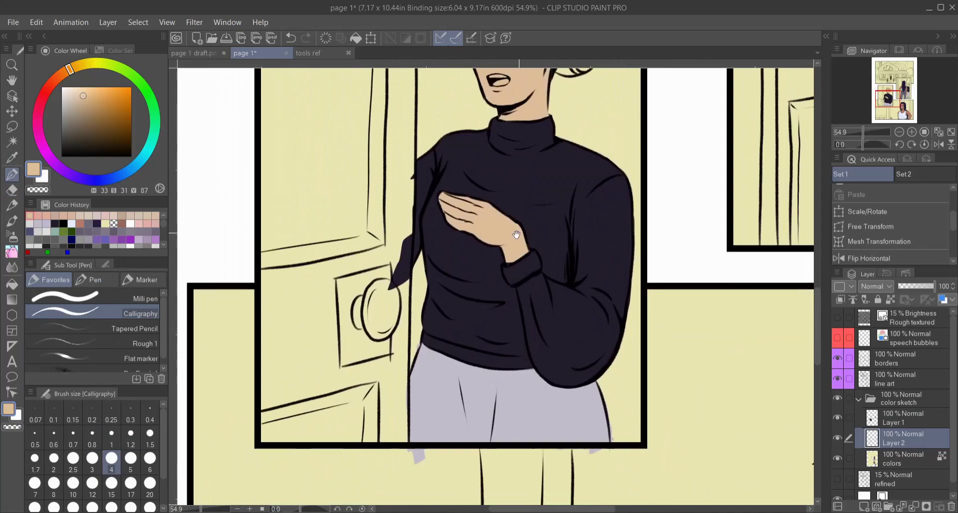
drag(549, 299, 449, 224)
scroll(579, 297, up, 3)
mouse_move(579, 298)
mouse_down()
mouse_move(566, 320)
mouse_move(564, 306)
mouse_up()
key(ctrl+z)
key(ctrl+shift+n)
scroll(526, 227, up, 5)
drag(893, 438, 884, 404)
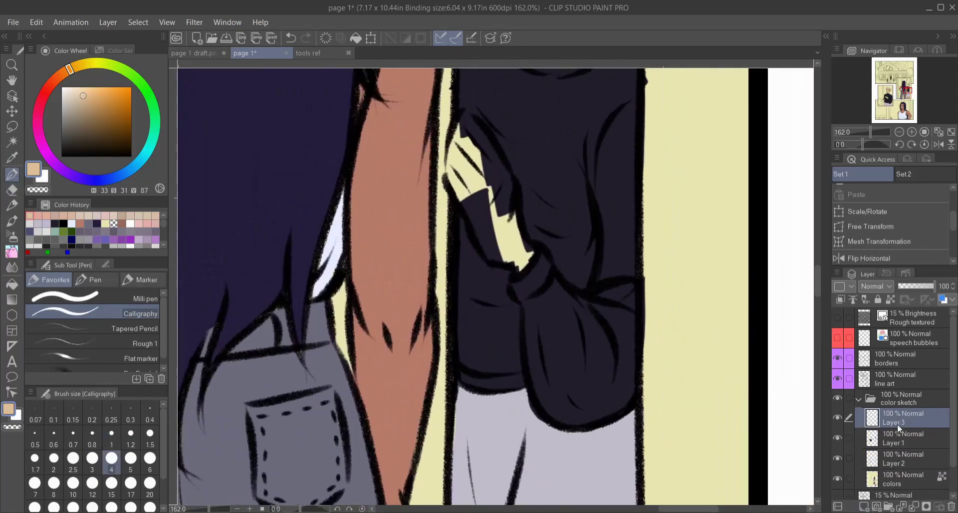
scroll(470, 191, up, 3)
Step: Fill the peeking woman's hand with tan, erasing any overspill
drag(439, 160, 518, 349)
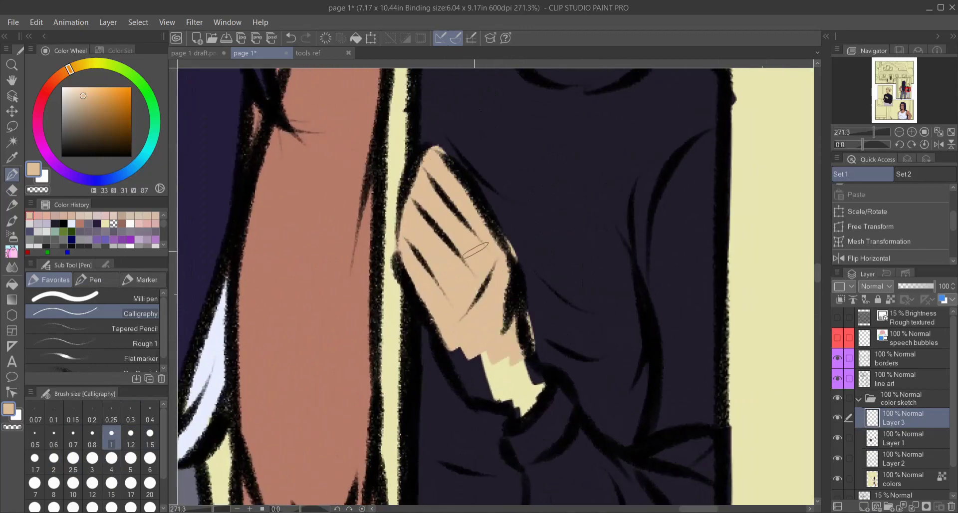
drag(499, 274, 504, 200)
drag(459, 259, 519, 309)
key(e)
scroll(529, 201, up, 5)
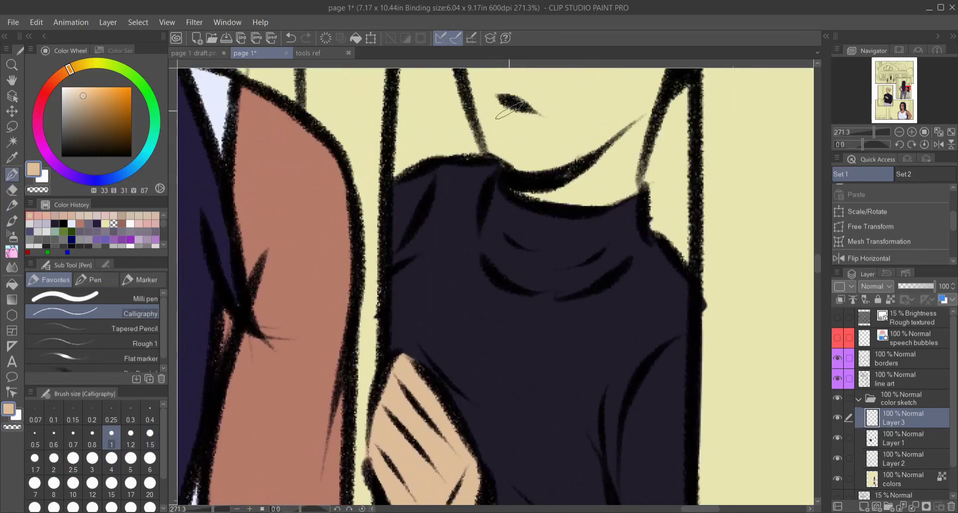
mouse_move(478, 84)
mouse_down()
mouse_move(549, 149)
mouse_move(571, 139)
mouse_up()
scroll(571, 139, down, 3)
key(p)
Step: With a smaller brush, paint tan over the peeking woman's face and chin
click(54, 457)
drag(419, 149, 498, 270)
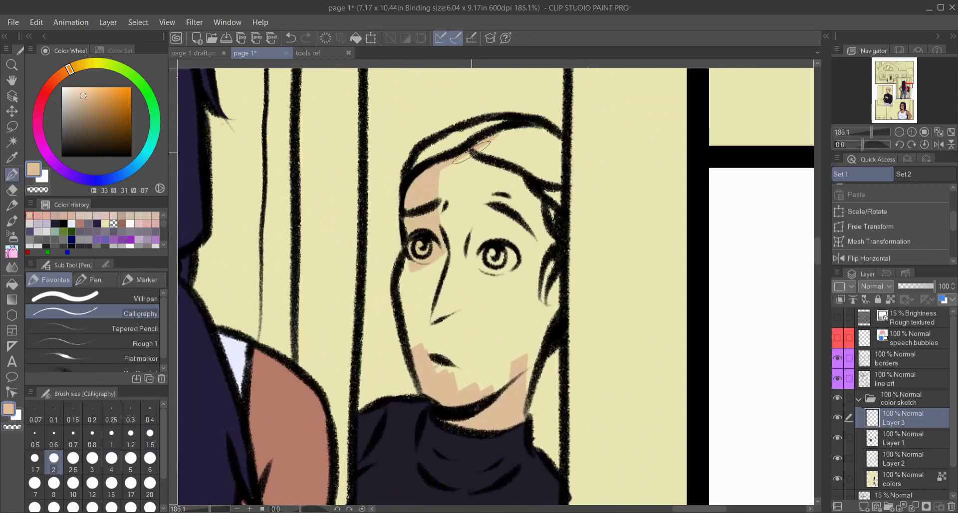
drag(449, 139, 514, 349)
mouse_move(518, 174)
mouse_down()
mouse_move(541, 315)
mouse_move(439, 379)
mouse_up()
drag(424, 249, 407, 369)
Step: Clean up with the eraser, then paint brown on top of her hair
key(e)
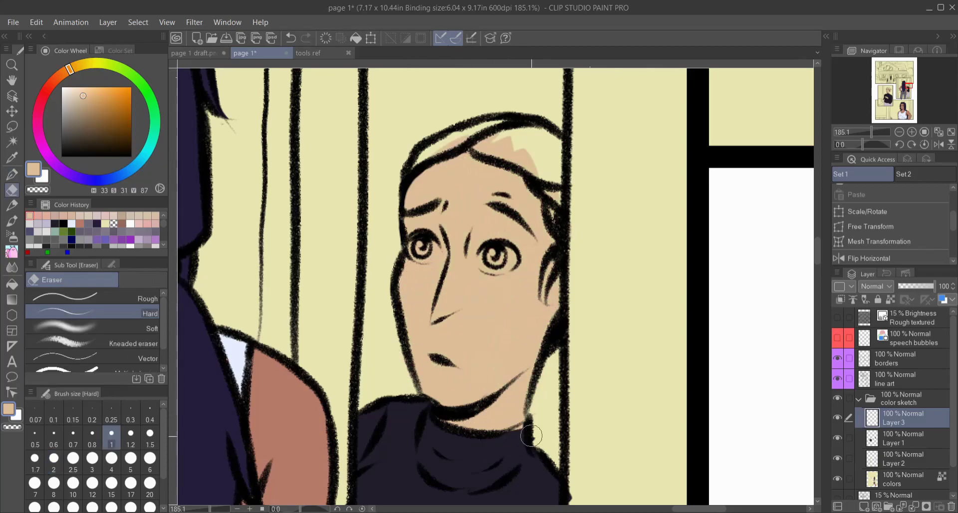
scroll(492, 284, up, 4)
scroll(543, 303, down, 4)
scroll(399, 213, up, 3)
key(p)
mouse_move(459, 279)
mouse_down()
mouse_move(472, 299)
mouse_move(466, 272)
mouse_up()
Step: Fill the top of her hair with a redder brown
click(57, 77)
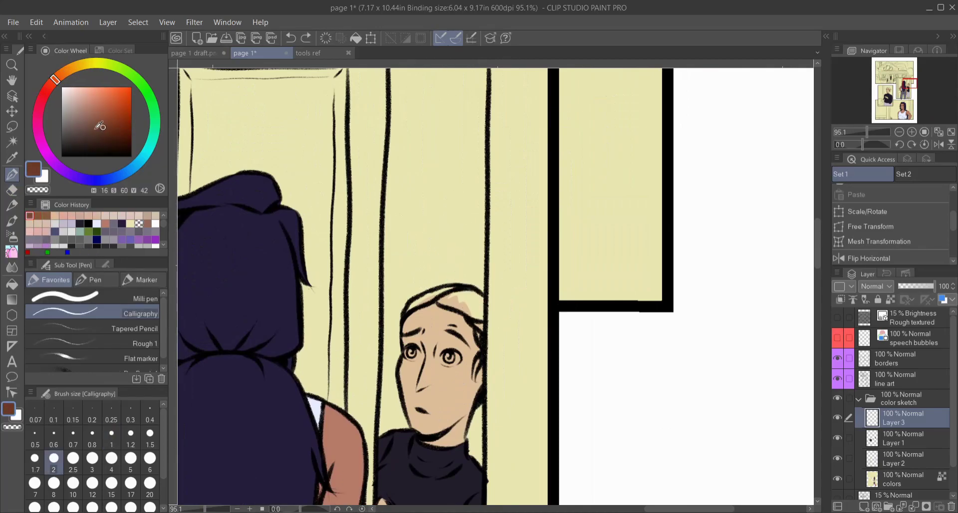
scroll(482, 296, up, 3)
drag(464, 310, 489, 355)
scroll(379, 299, down, 5)
scroll(222, 192, up, 6)
Step: Switch to dark brown and fill across the top and right of her hair
alt+click(462, 340)
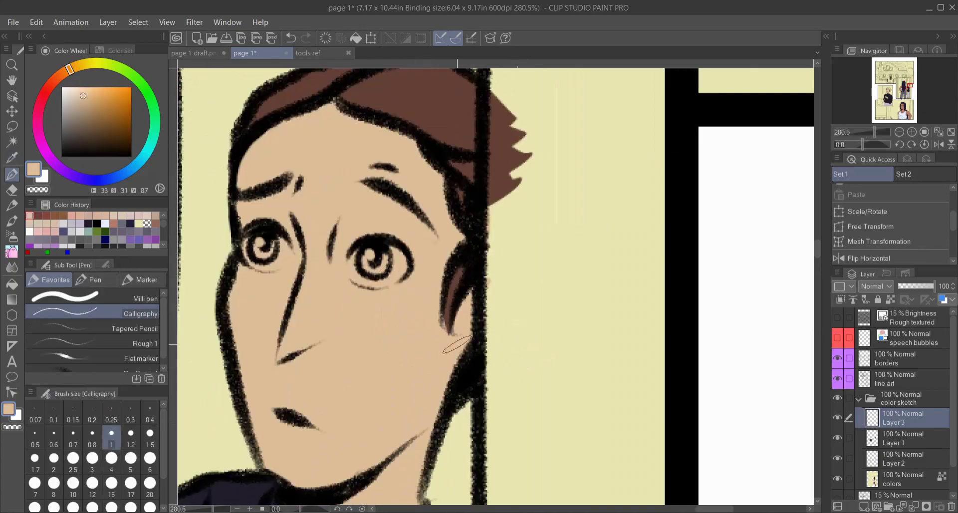
alt+click(456, 334)
scroll(456, 334, down, 3)
scroll(397, 201, up, 3)
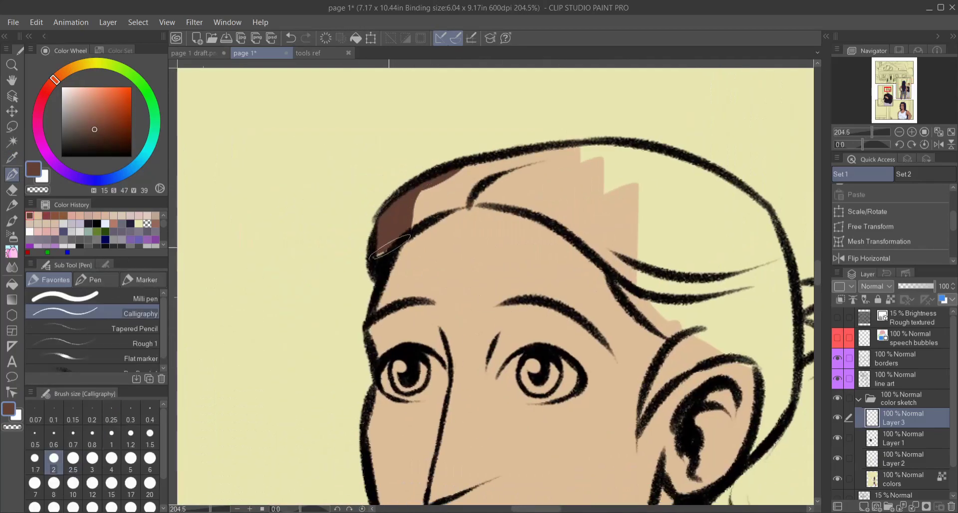
mouse_move(469, 199)
mouse_down()
mouse_move(578, 164)
mouse_move(467, 197)
mouse_up()
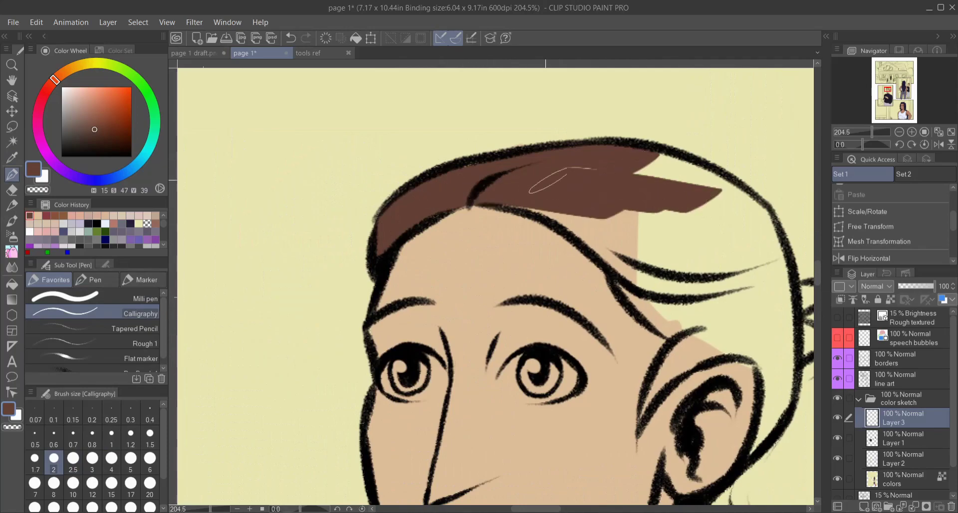
mouse_move(538, 182)
mouse_down()
mouse_move(708, 209)
mouse_move(548, 244)
mouse_up()
mouse_move(528, 200)
mouse_down()
mouse_move(609, 300)
mouse_move(520, 352)
mouse_up()
Step: Fill dark brown beside and behind the ear, the top-right strand, and around the bun
drag(631, 410, 643, 481)
drag(670, 408, 646, 375)
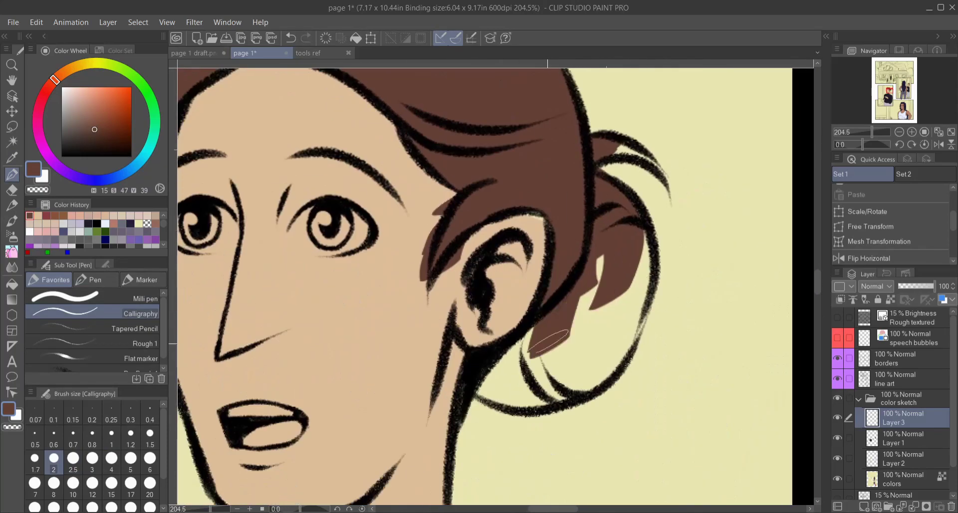
drag(564, 295, 623, 349)
drag(589, 379, 634, 239)
drag(618, 149, 658, 167)
key(e)
key(p)
Step: Eyedrop the brown and paint the first eye's iris
alt+click(405, 313)
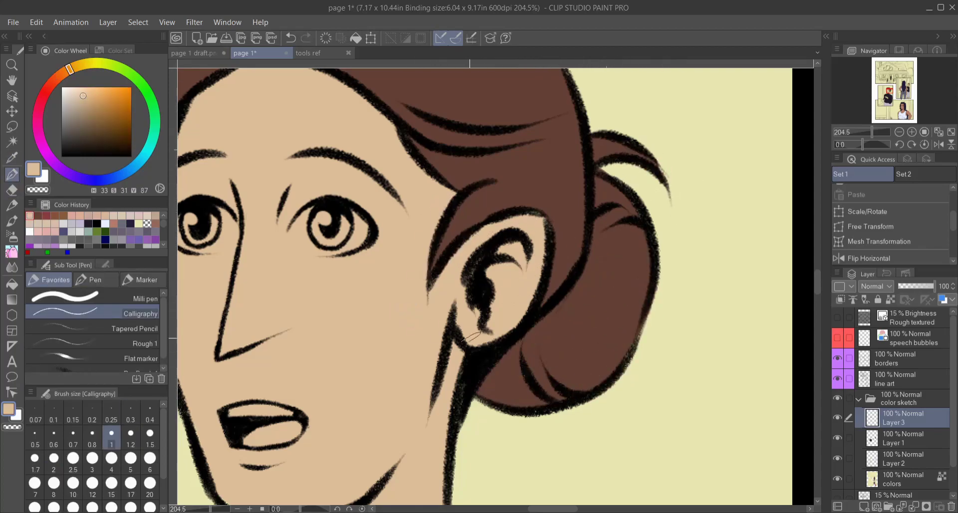
scroll(449, 352, down, 8)
scroll(374, 234, up, 10)
alt+click(438, 133)
mouse_move(459, 299)
mouse_down()
mouse_move(499, 269)
mouse_move(551, 266)
mouse_up()
scroll(491, 276, down, 1)
Step: Fill the woman's left and right eye whites with pale blue-white from Color History
scroll(538, 276, down, 1)
click(106, 222)
scroll(399, 255, up, 2)
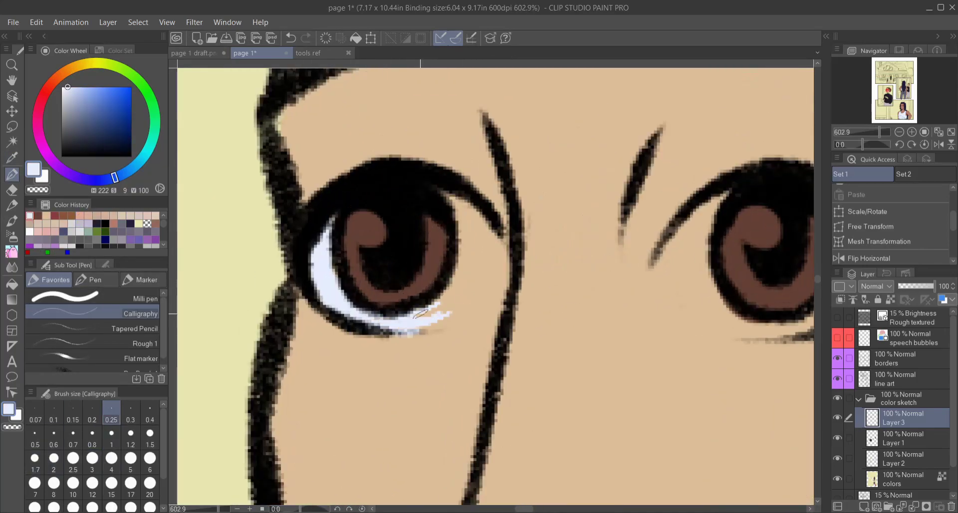
drag(473, 232, 486, 300)
scroll(479, 259, down, 2)
alt+click(548, 279)
scroll(523, 264, down, 2)
scroll(449, 248, up, 4)
scroll(449, 248, down, 2)
alt+click(377, 233)
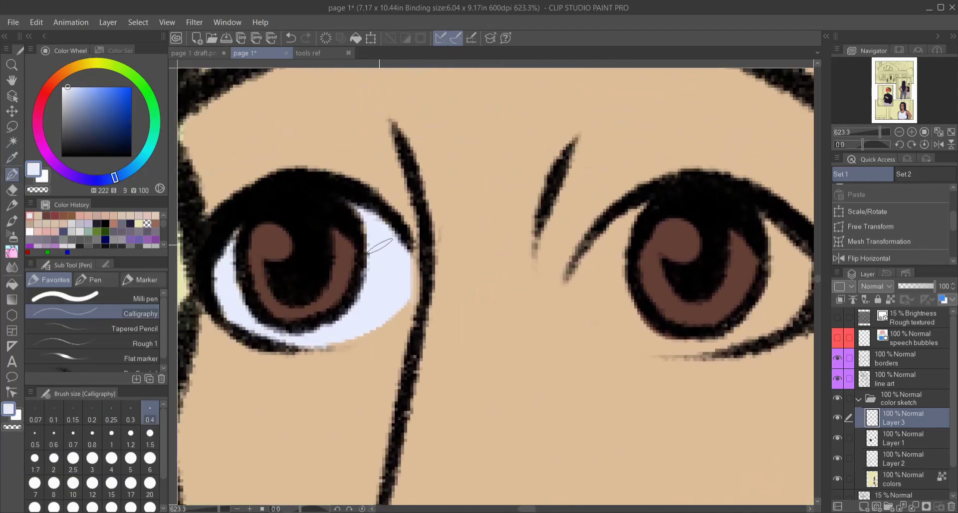
scroll(549, 239, up, 4)
drag(563, 80, 443, 284)
scroll(536, 257, down, 2)
mouse_move(578, 162)
mouse_down()
mouse_move(542, 175)
mouse_move(548, 269)
mouse_up()
mouse_move(658, 326)
mouse_down()
mouse_move(768, 210)
mouse_move(723, 300)
mouse_move(733, 319)
mouse_up()
Step: Touch up the eye whites' corners and cover a stray white streak with tan skin colour
scroll(723, 309, down, 4)
scroll(544, 184, up, 3)
drag(543, 186, 591, 221)
alt+click(559, 259)
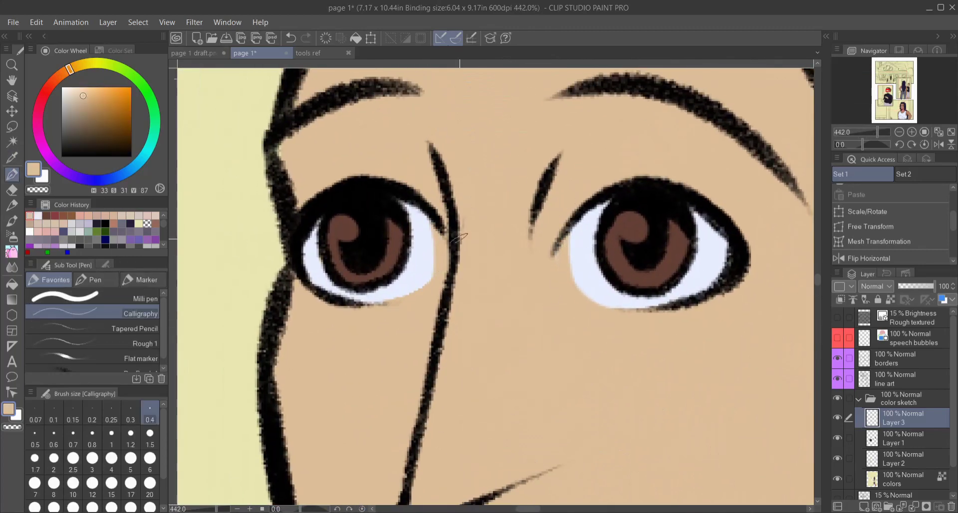
scroll(569, 219, down, 3)
alt+click(586, 275)
scroll(578, 264, up, 4)
mouse_move(549, 237)
mouse_down()
mouse_move(578, 265)
mouse_move(526, 236)
mouse_up()
scroll(576, 255, down, 2)
alt+click(399, 249)
drag(394, 244, 419, 224)
alt+click(554, 229)
drag(548, 239, 586, 232)
drag(425, 189, 476, 213)
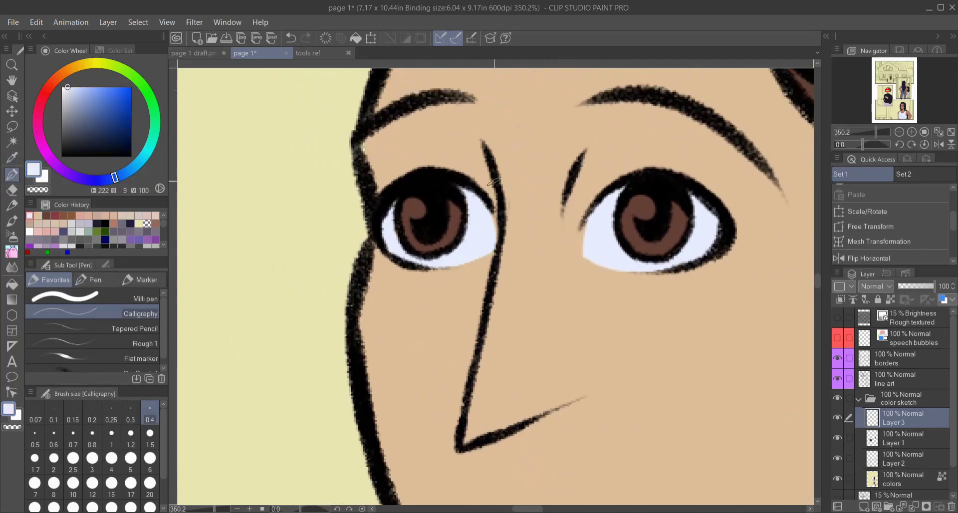
scroll(543, 170, down, 2)
Step: Add a white highlight in the iris
drag(547, 204, 624, 207)
scroll(623, 207, up, 4)
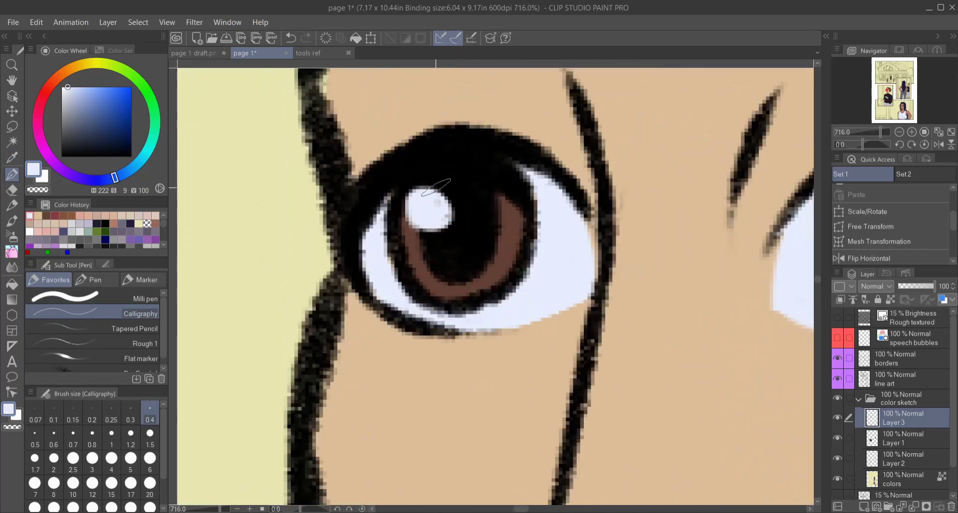
scroll(695, 213, down, 8)
scroll(695, 213, up, 4)
Step: Shade the tops of both eye whites lavender within a lasso selection, then deselect
alt+click(402, 247)
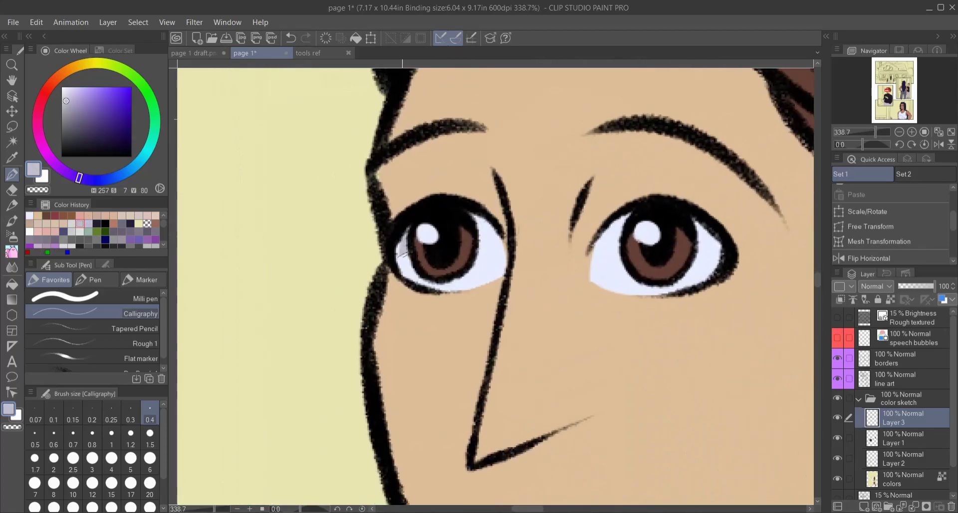
drag(489, 245, 501, 264)
scroll(517, 142, down, 1)
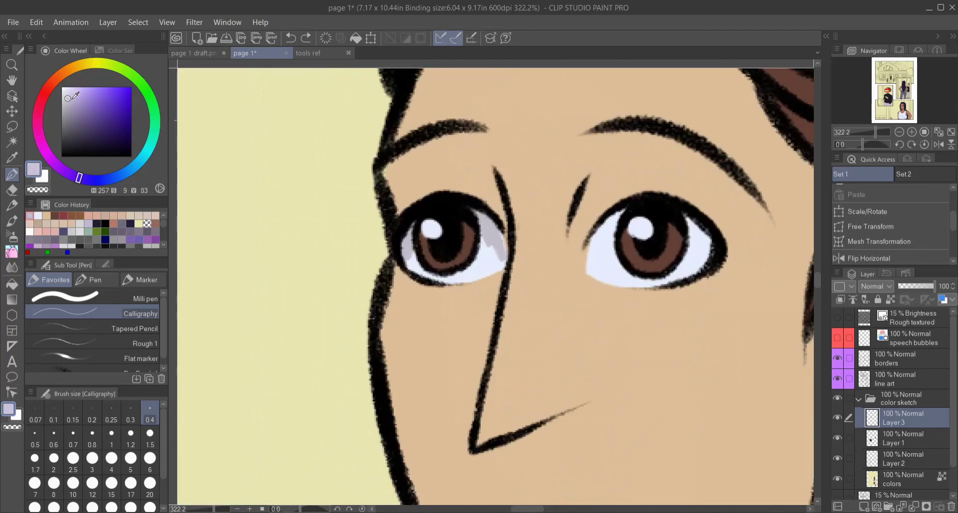
click(77, 95)
drag(486, 222, 498, 257)
scroll(500, 172, down, 4)
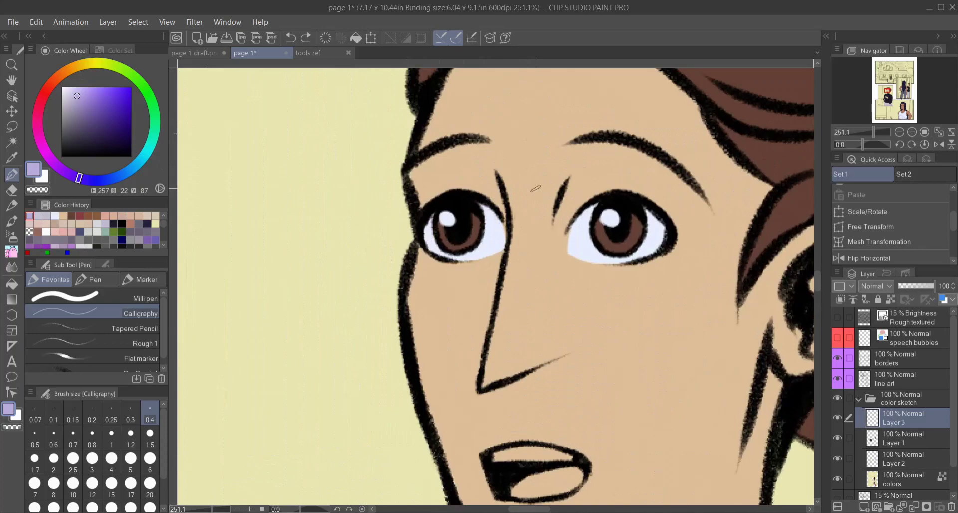
scroll(536, 192, up, 2)
drag(399, 222, 410, 259)
drag(472, 211, 472, 257)
scroll(533, 151, right, 3)
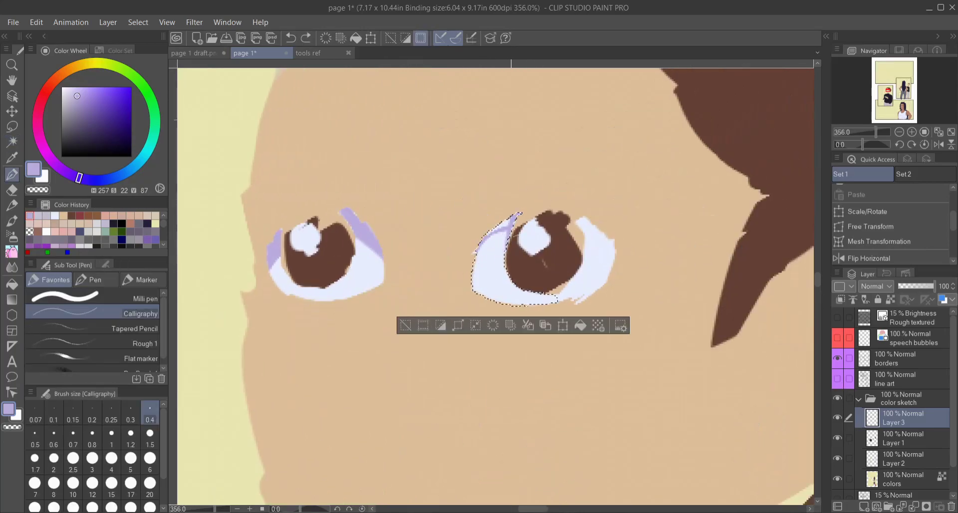
scroll(518, 213, right, 3)
drag(554, 250, 461, 225)
key(ctrl+d)
Step: Fill the smaller figure's left and right eye whites pale blue-white
scroll(531, 238, down, 5)
scroll(502, 156, up, 4)
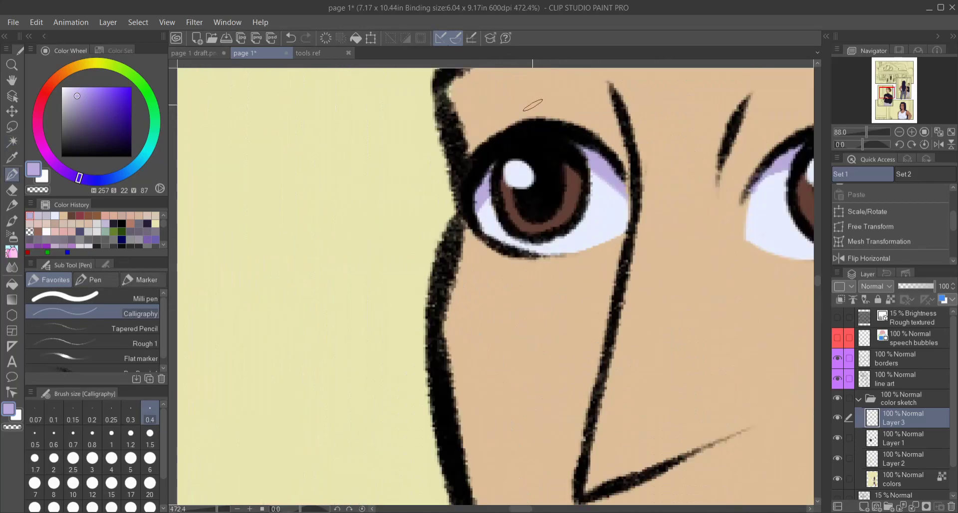
alt+click(503, 227)
scroll(504, 227, down, 6)
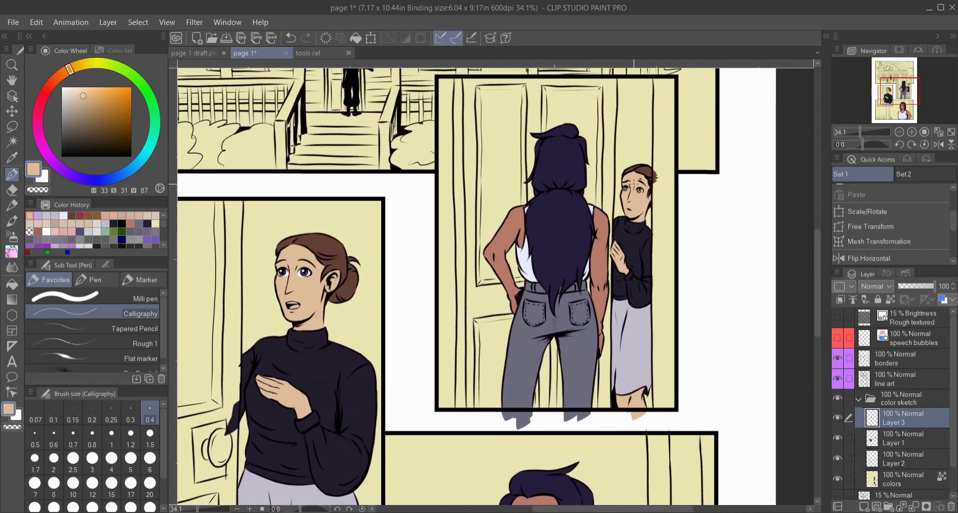
scroll(414, 241, up, 8)
scroll(419, 264, up, 3)
mouse_move(409, 252)
mouse_down()
mouse_move(463, 263)
mouse_move(456, 257)
mouse_move(451, 274)
mouse_move(464, 331)
mouse_up()
scroll(449, 279, right, 4)
drag(437, 279, 484, 354)
drag(438, 319, 578, 349)
drag(496, 349, 528, 354)
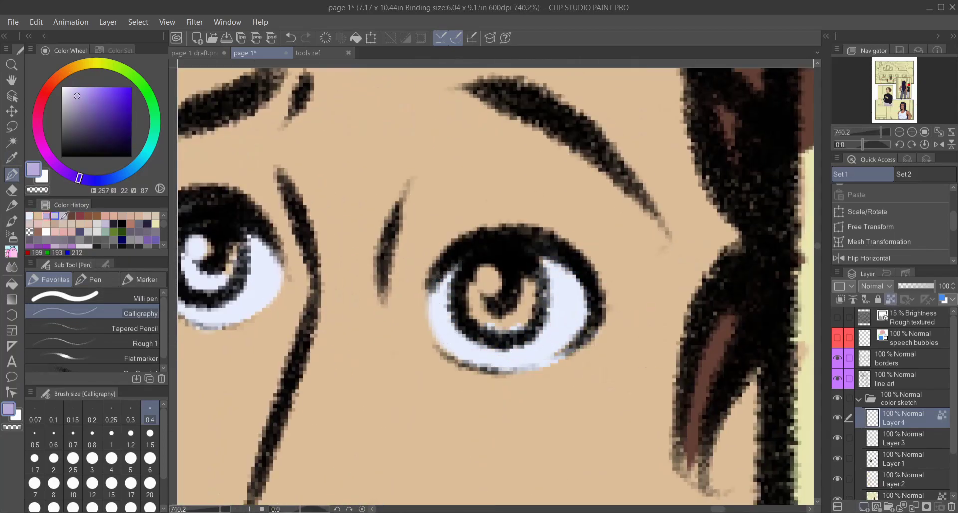
scroll(448, 279, left, 4)
Step: Shade her right eye white's side lavender and paint the left iris brown
drag(564, 264, 698, 309)
scroll(579, 399, down, 2)
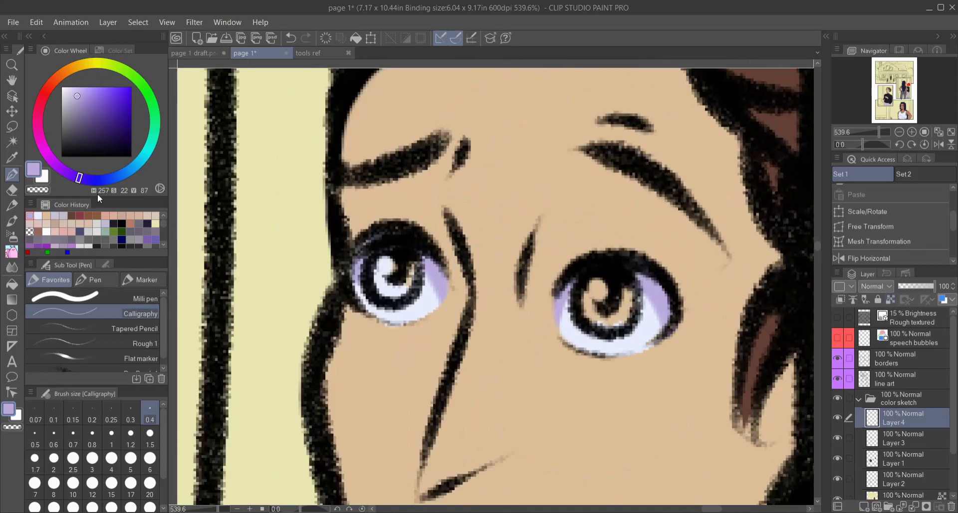
click(71, 216)
drag(384, 265, 402, 291)
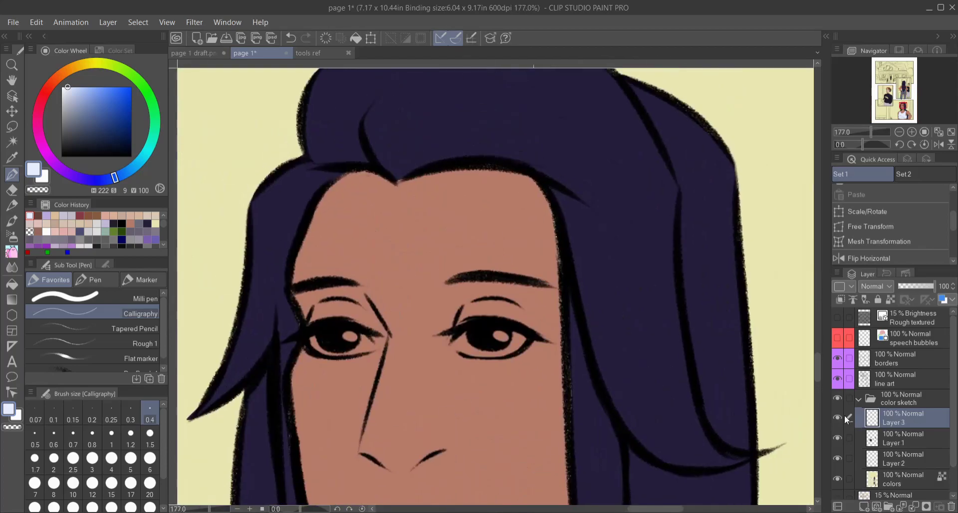
Step: Merge the eye colour layers with Ctrl+E, then undo so Layer 1 returns, and review the eyes
key(ctrl+e)
key(ctrl+e)
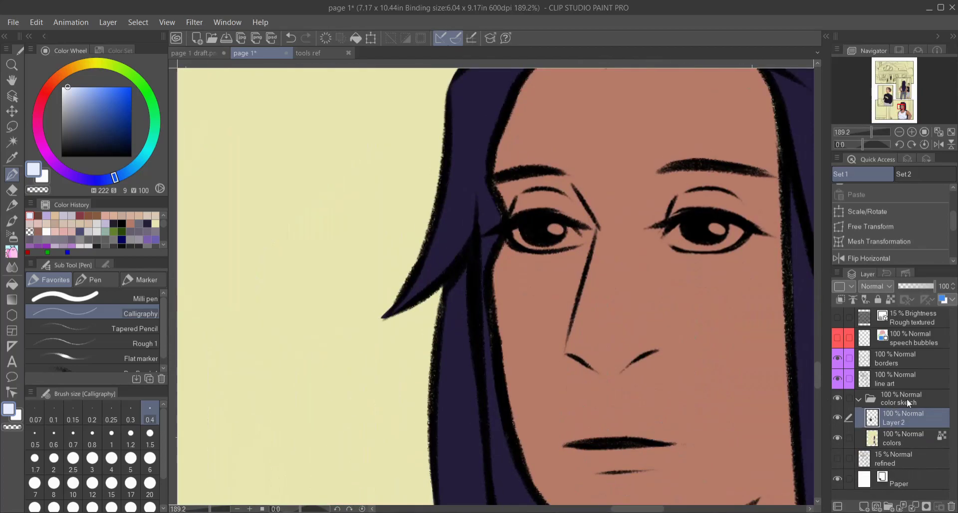
key(ctrl+z)
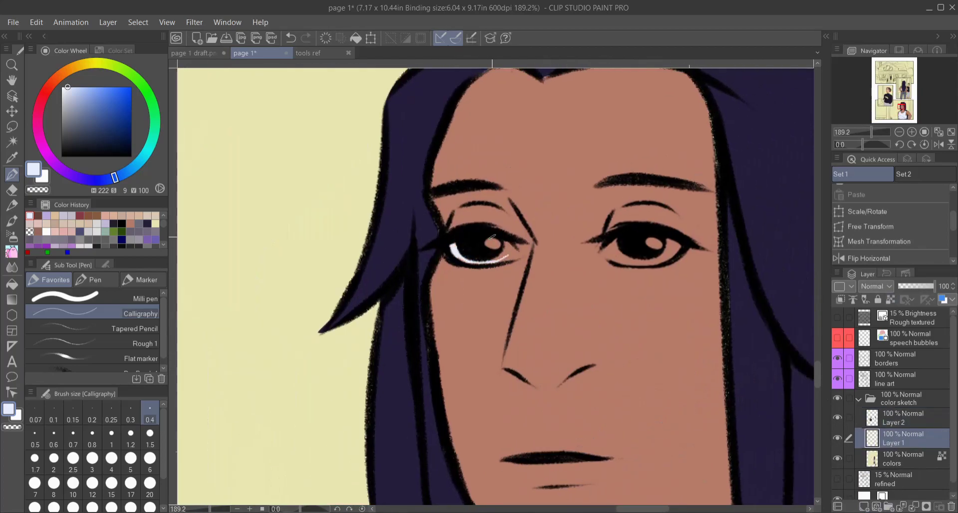
scroll(481, 249, up, 5)
scroll(628, 272, right, 10)
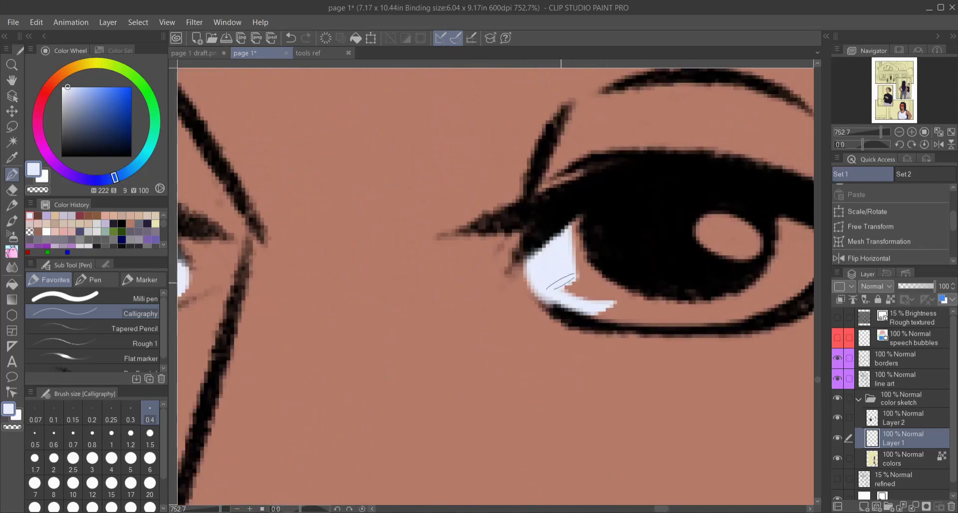
scroll(641, 257, down, 3)
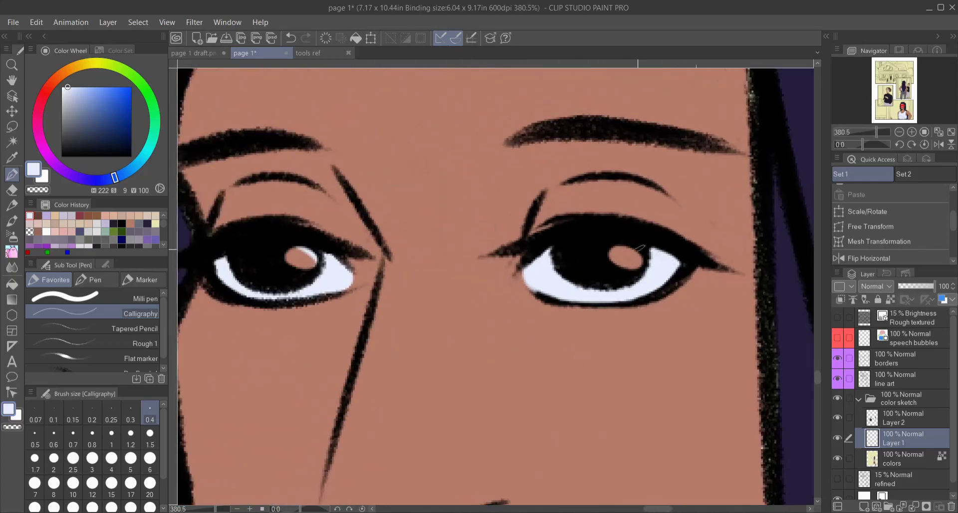
scroll(652, 217, right, 1)
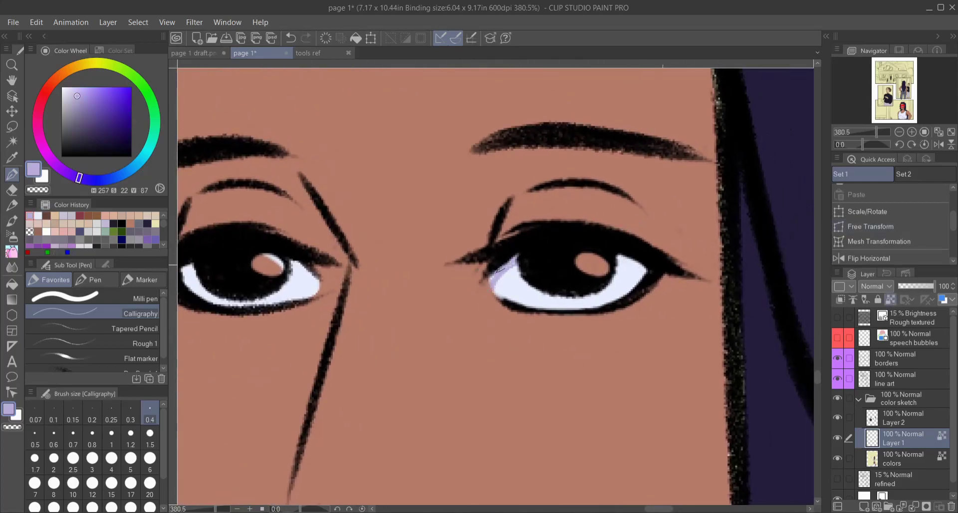
scroll(495, 274, up, 1)
scroll(472, 245, down, 8)
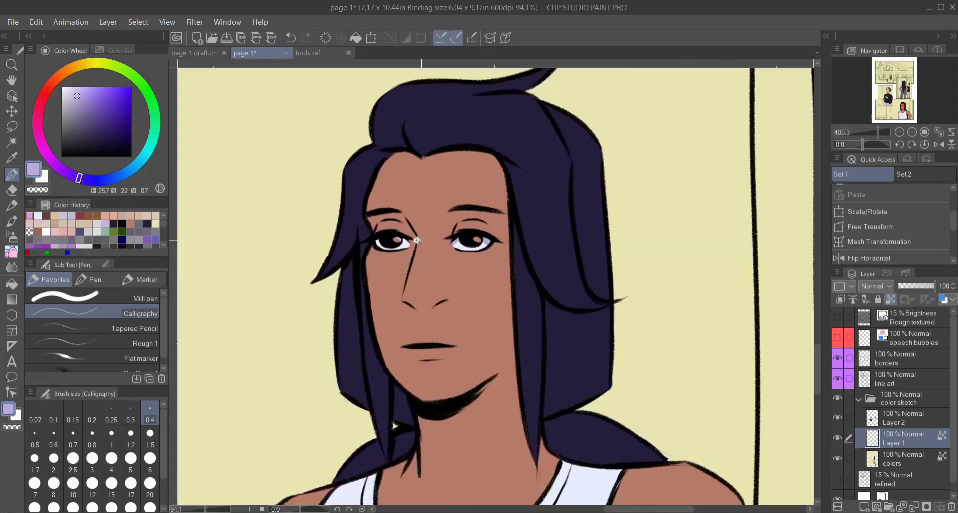
scroll(464, 299, up, 7)
scroll(460, 410, down, 7)
scroll(456, 244, up, 6)
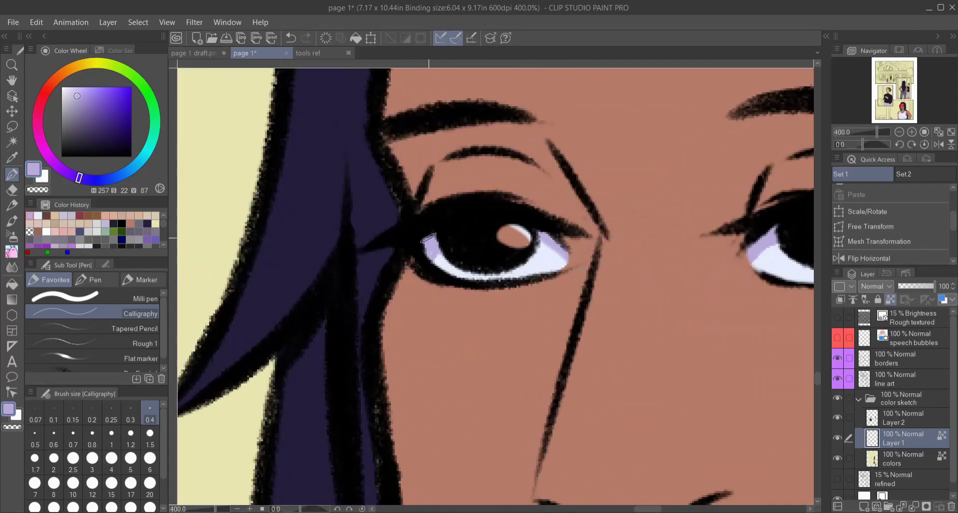
scroll(428, 249, down, 1)
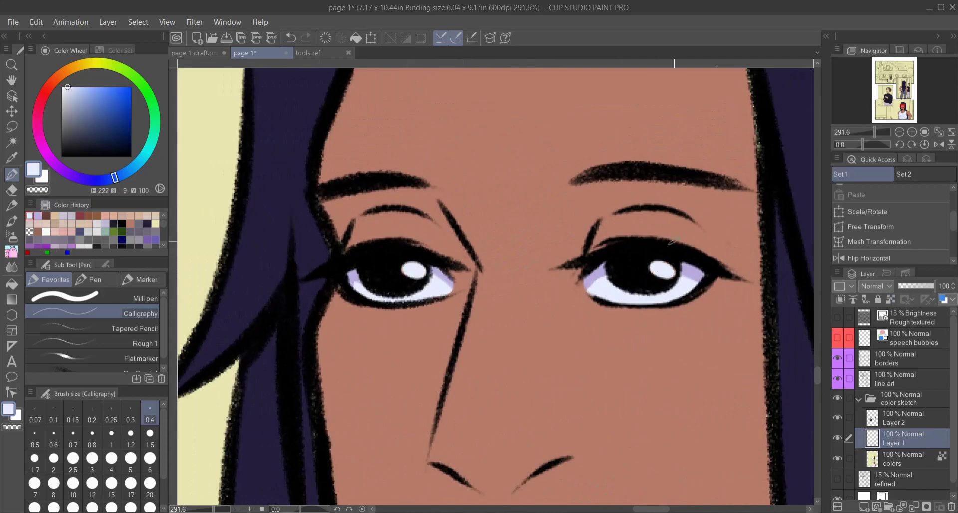
scroll(644, 209, down, 9)
Step: Pick up the skin beige and merge Layer 1 down into the colors layer
scroll(331, 280, up, 3)
alt+click(492, 472)
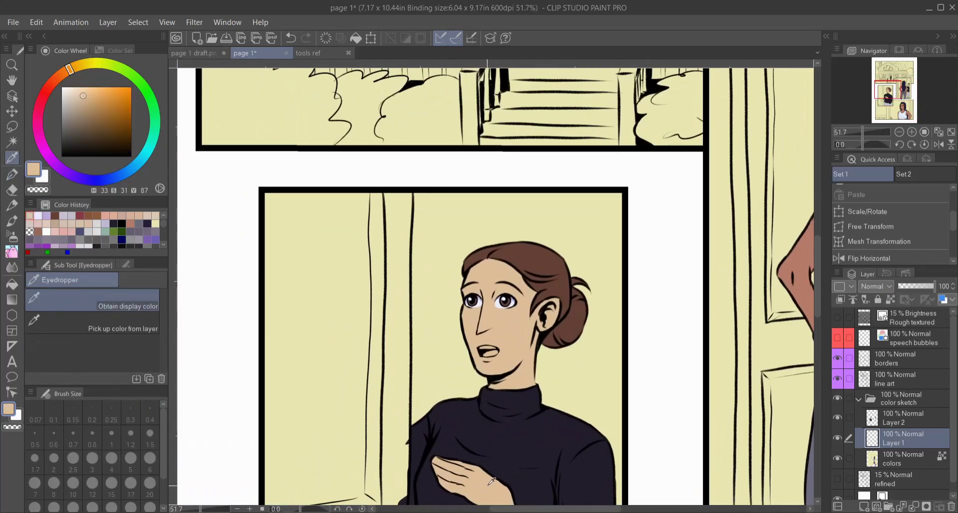
scroll(493, 471, down, 3)
key(ctrl+e)
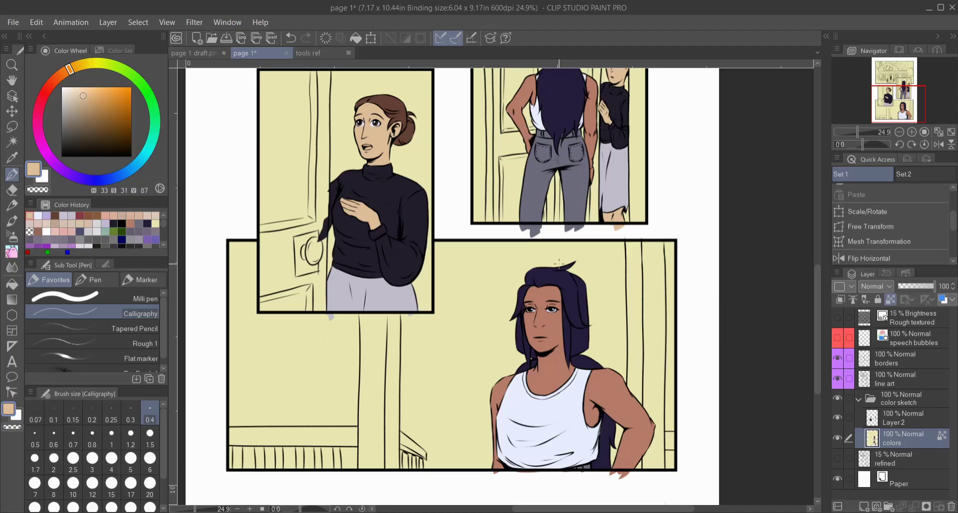
click(707, 429)
Step: Compare with the page 1 draft.png tab and take dark green from the tools reference
scroll(708, 429, up, 5)
click(197, 53)
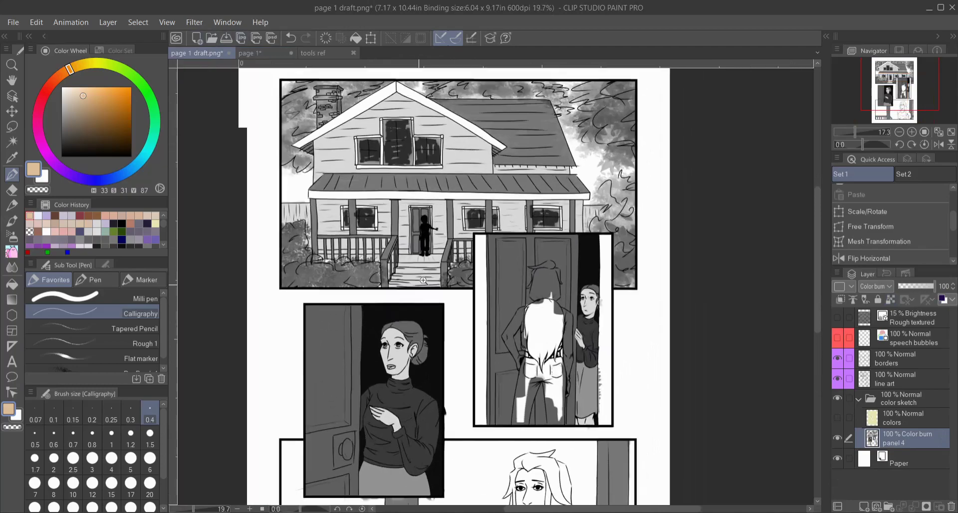
click(246, 53)
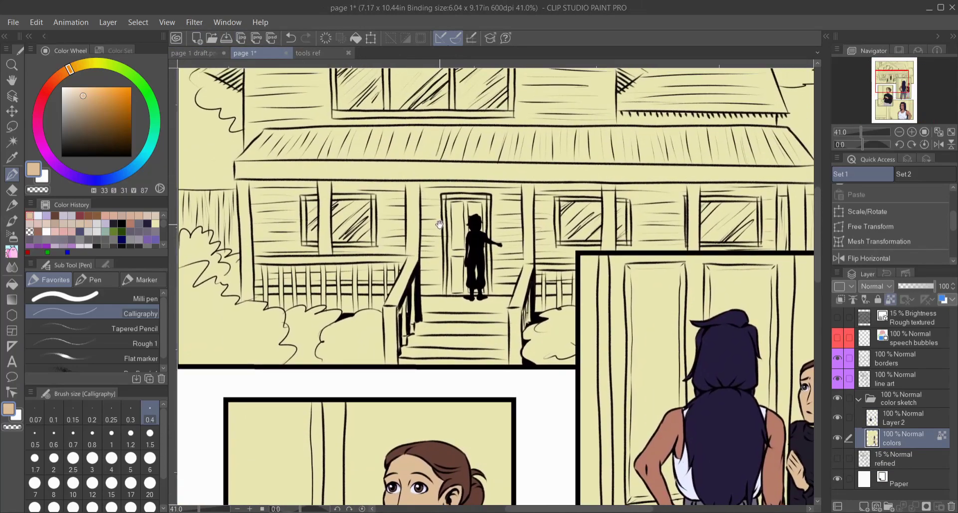
click(197, 53)
key(ctrl+Tab)
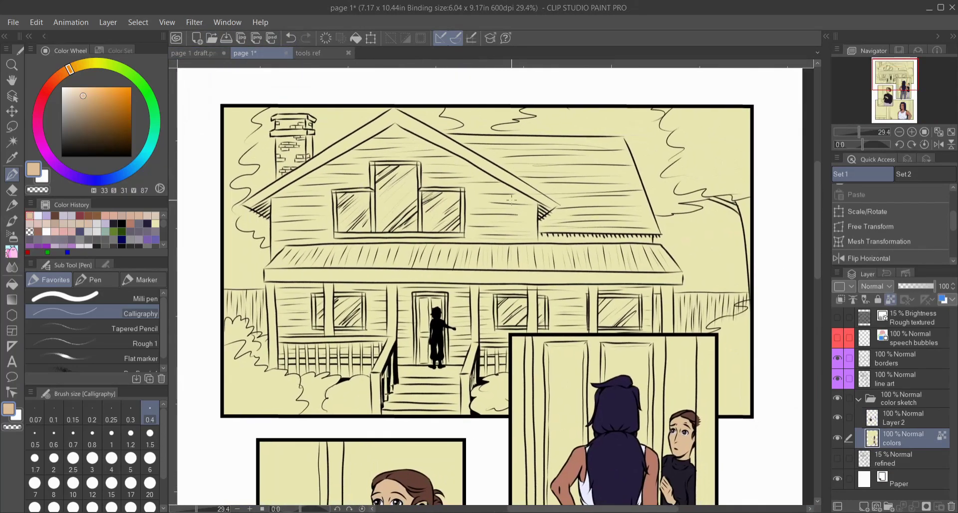
key(ctrl+Tab)
alt+click(316, 160)
key(ctrl+shift+Tab)
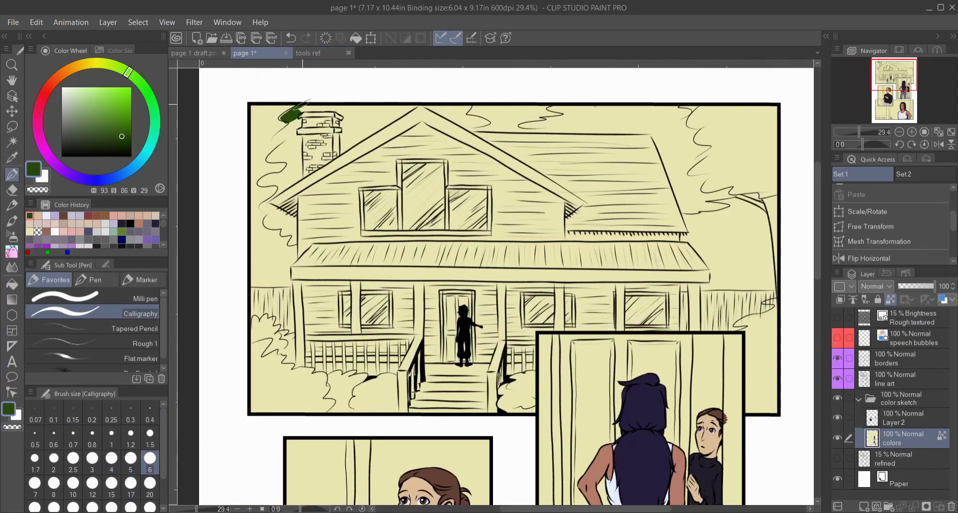
Step: Paint dark green treetops beside the chimney and along the roof top and slanted roof line
scroll(299, 103, up, 2)
mouse_move(319, 150)
mouse_down()
mouse_move(359, 219)
mouse_move(346, 273)
mouse_up()
drag(394, 333, 313, 398)
drag(571, 220, 593, 200)
mouse_move(413, 192)
mouse_down()
mouse_move(325, 183)
mouse_move(375, 243)
mouse_move(472, 195)
mouse_move(309, 224)
mouse_up()
drag(768, 170, 444, 190)
drag(519, 200, 446, 189)
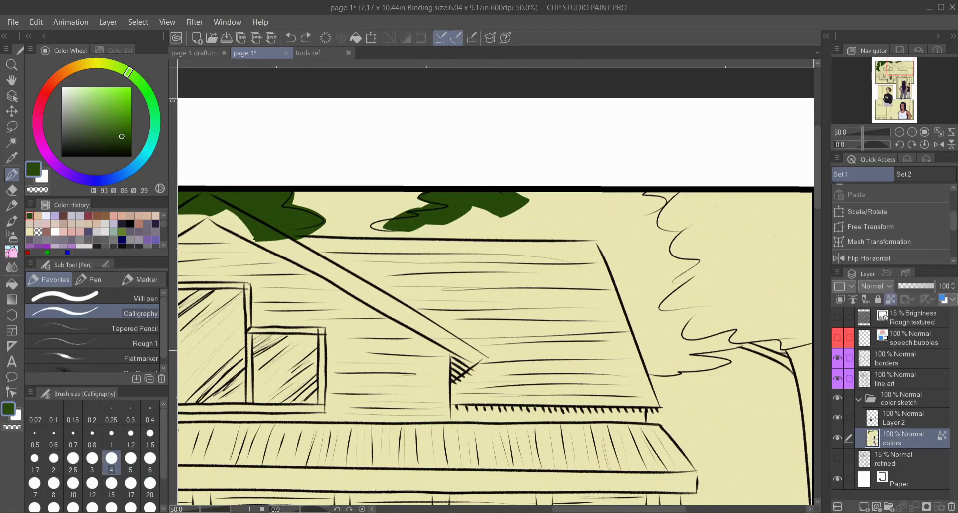
key(bracketright)
key(bracketright)
mouse_move(468, 202)
mouse_down()
mouse_move(457, 229)
mouse_move(644, 202)
mouse_move(650, 210)
mouse_move(522, 195)
mouse_move(509, 170)
mouse_up()
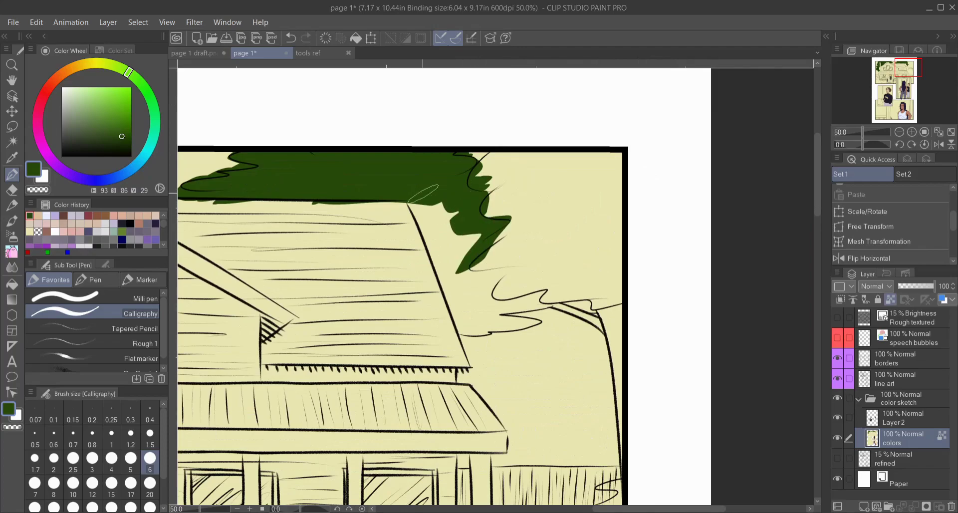
mouse_move(418, 195)
mouse_down()
mouse_move(463, 300)
mouse_move(495, 323)
mouse_up()
Step: With a smaller brush, fill the bush below the house with dark green
scroll(472, 297, down, 2)
scroll(472, 298, up, 2)
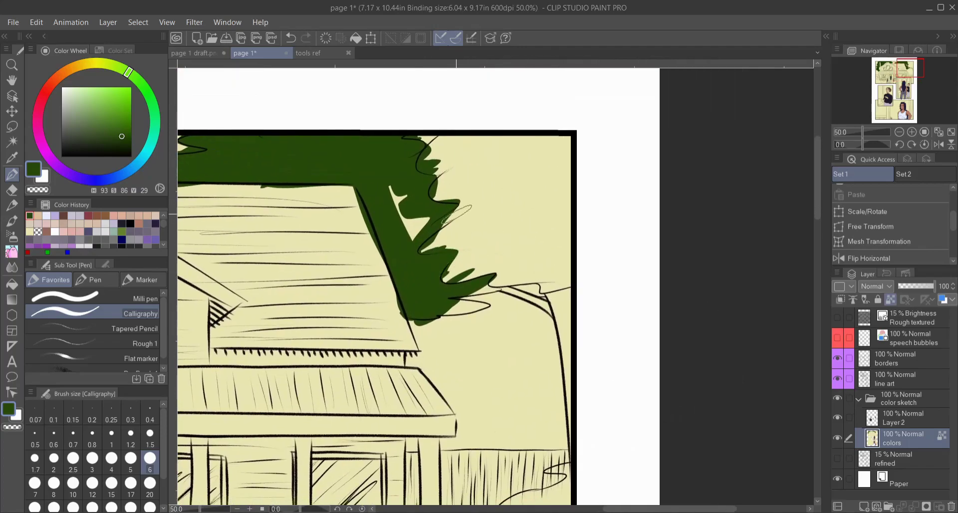
scroll(473, 297, down, 4)
scroll(473, 298, up, 5)
key(bracketleft)
key(bracketleft)
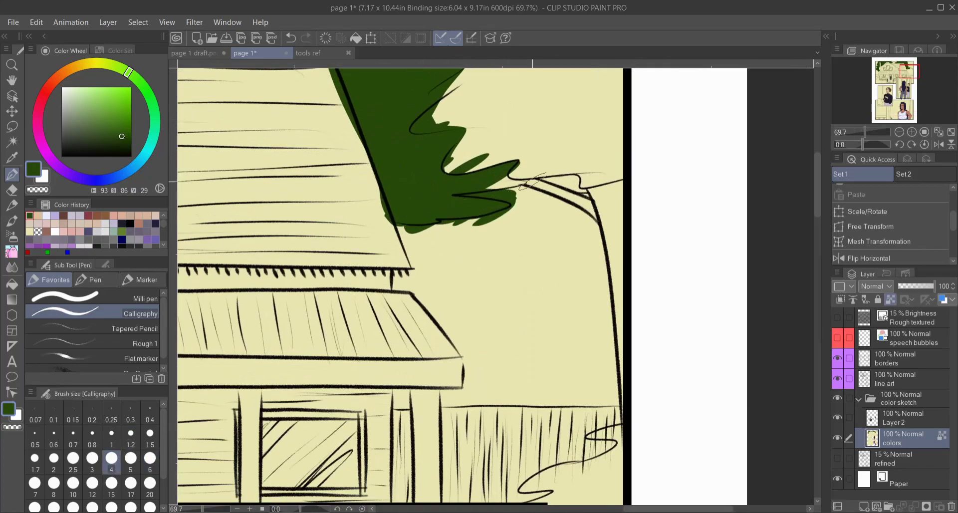
drag(519, 189, 455, 153)
mouse_move(399, 349)
mouse_down()
mouse_move(399, 259)
mouse_move(379, 319)
mouse_move(409, 354)
mouse_up()
scroll(349, 324, down, 4)
scroll(270, 349, up, 3)
scroll(270, 349, up, 3)
drag(466, 345, 489, 449)
mouse_move(603, 467)
mouse_down()
mouse_move(458, 317)
mouse_move(449, 424)
mouse_move(524, 389)
mouse_up()
scroll(498, 349, down, 6)
scroll(499, 349, up, 1)
Step: Take light green from the tools ref tab and paint highlights on the right-hand tree on a new layer
click(307, 53)
click(244, 53)
scroll(573, 130, up, 5)
click(863, 506)
mouse_move(474, 132)
mouse_down()
mouse_move(419, 220)
mouse_move(454, 284)
mouse_move(438, 344)
mouse_move(499, 354)
mouse_up()
mouse_move(563, 324)
mouse_down()
mouse_move(573, 170)
mouse_move(539, 300)
mouse_move(479, 310)
mouse_move(543, 279)
mouse_up()
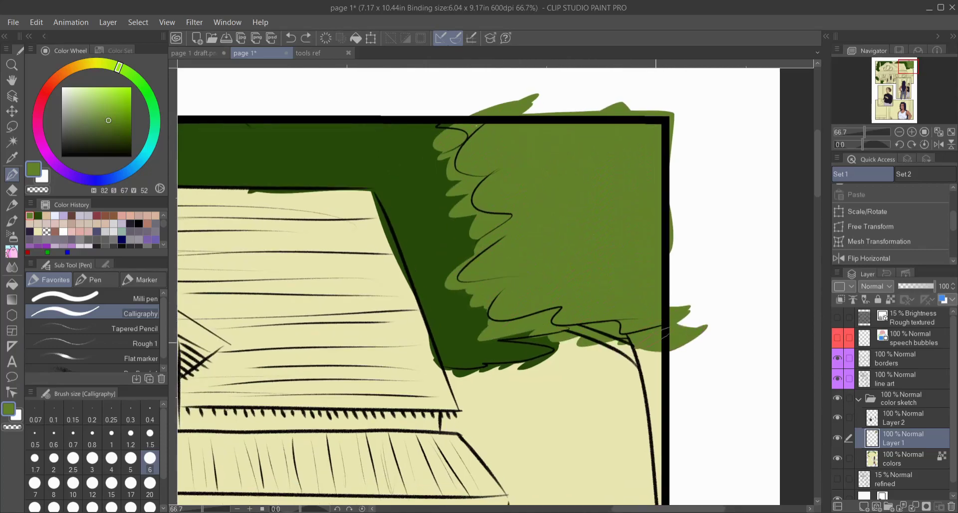
Step: Paint light green beside the panel border, then over the left bush with a smaller brush
scroll(474, 285, down, 4)
scroll(631, 351, up, 5)
mouse_move(644, 230)
mouse_down()
mouse_move(574, 299)
mouse_move(613, 499)
mouse_up()
drag(494, 349, 494, 200)
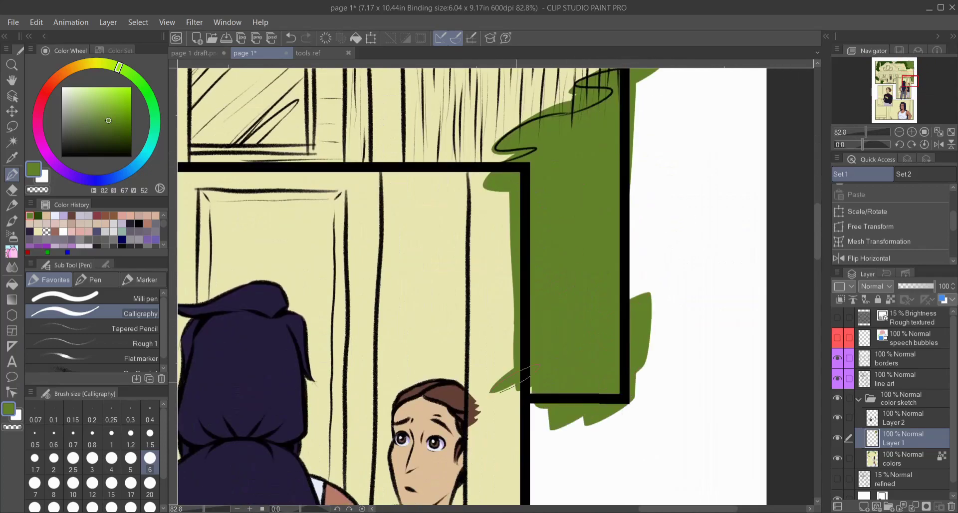
scroll(299, 299, up, 2)
click(111, 457)
mouse_move(239, 150)
mouse_down()
mouse_move(349, 210)
mouse_move(499, 235)
mouse_move(548, 344)
mouse_up()
drag(494, 369, 589, 409)
drag(553, 265, 584, 359)
Step: Fill the rest of the left bush with light green, covering its lower right and last gaps
drag(549, 299, 299, 325)
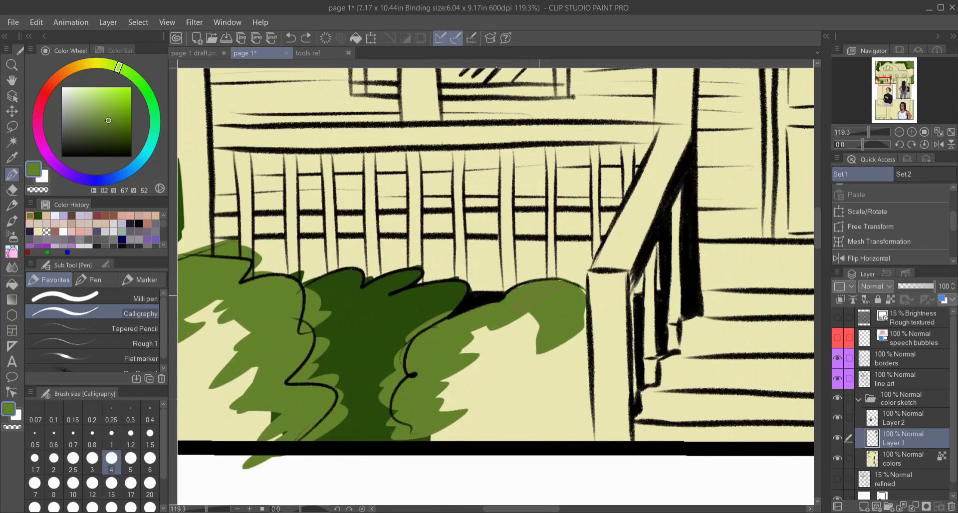
drag(579, 289, 554, 434)
drag(588, 349, 528, 494)
drag(519, 329, 424, 499)
mouse_move(319, 279)
mouse_down()
mouse_move(426, 397)
mouse_move(694, 247)
mouse_up()
drag(409, 240, 549, 349)
drag(574, 269, 648, 399)
drag(549, 249, 437, 350)
Step: Paint green on the porch bush and hide, then show, the line art to check coverage
scroll(413, 330, down, 5)
scroll(471, 332, up, 3)
mouse_move(509, 307)
mouse_down()
mouse_move(471, 331)
mouse_move(504, 379)
mouse_up()
scroll(504, 379, down, 3)
click(837, 378)
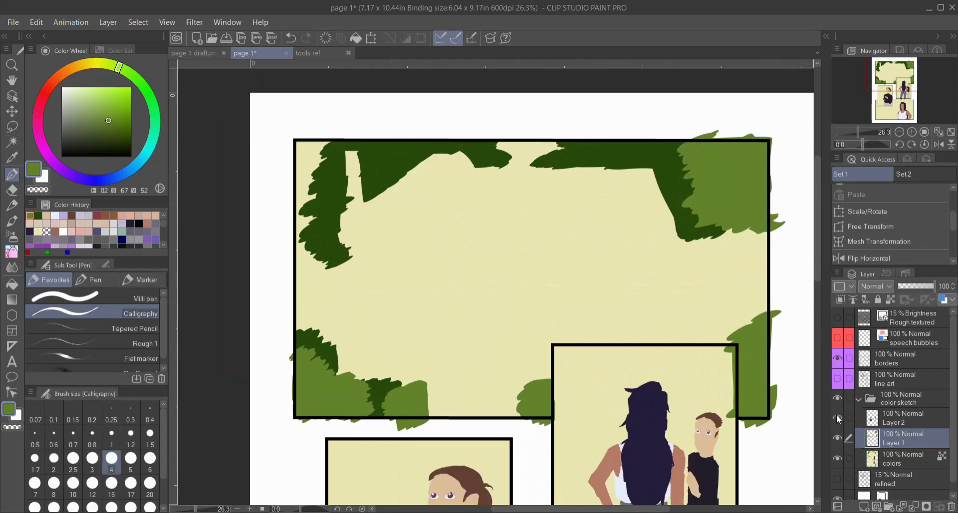
ctrl+click(871, 417)
key(ctrl+z)
click(837, 378)
scroll(599, 217, up, 2)
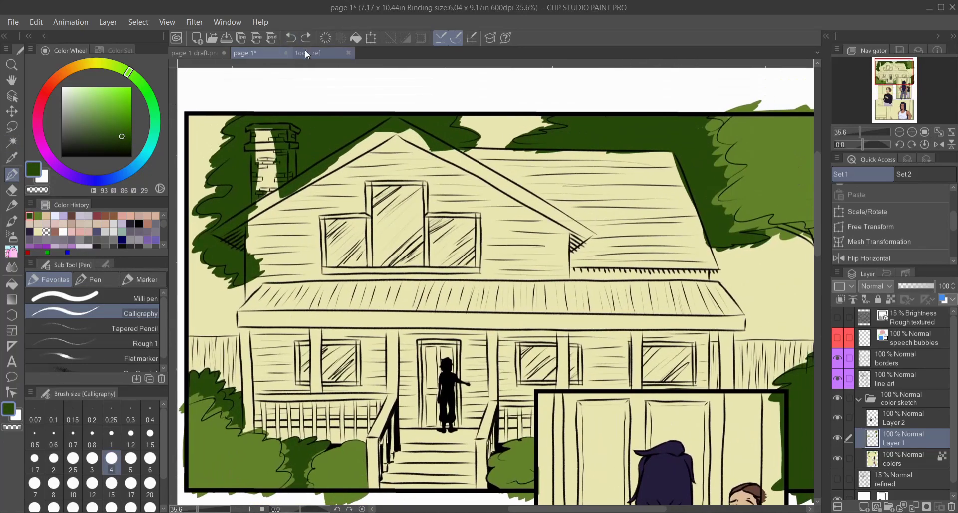
Step: Pick the grey-green swatch from the tools ref palette and shade the house's left wall
click(305, 53)
alt+click(381, 154)
click(244, 53)
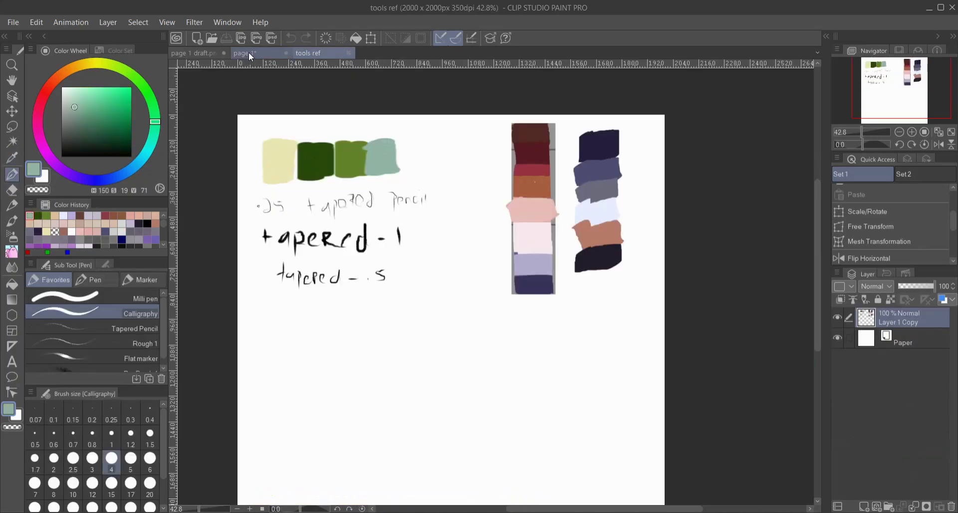
scroll(548, 246, left, 2)
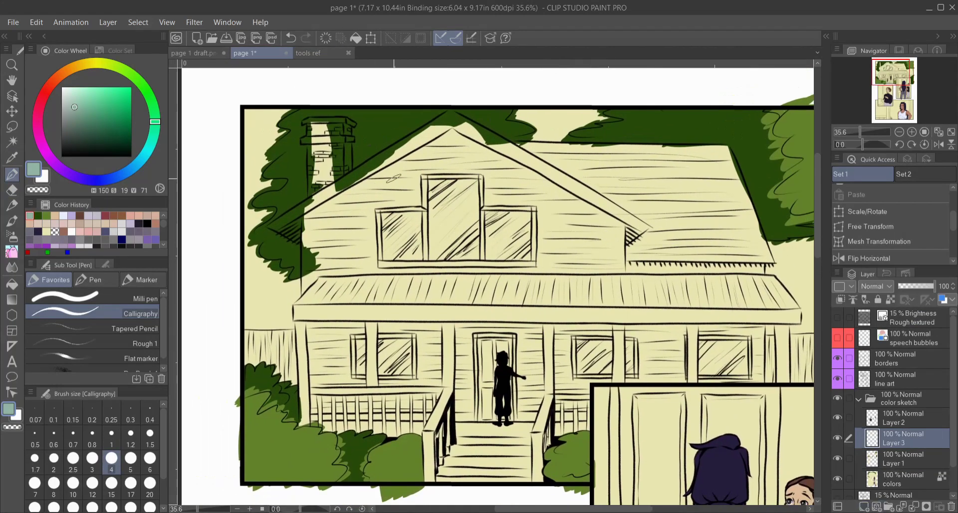
mouse_move(325, 204)
mouse_down()
mouse_move(327, 309)
mouse_move(349, 225)
mouse_up()
Step: Paint a grey-green shadow band along the roof edge
scroll(299, 200, up, 3)
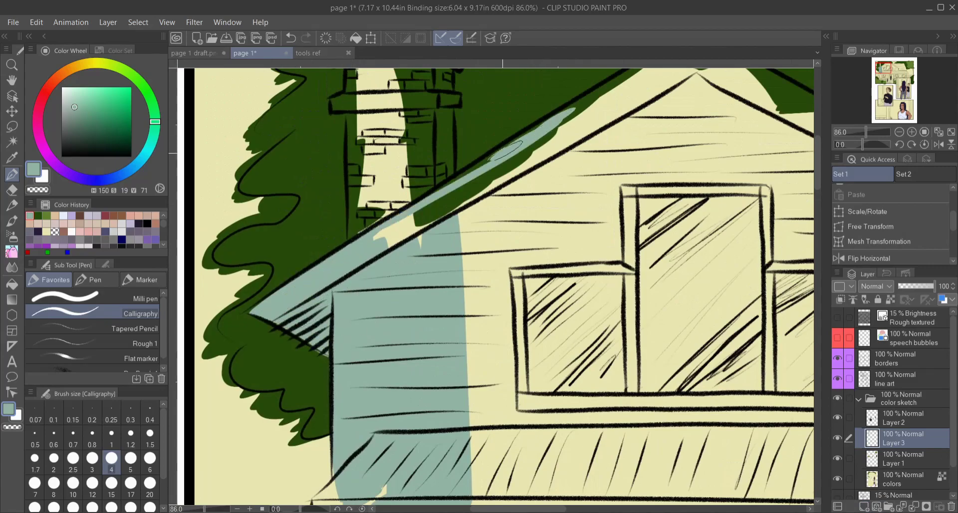
drag(281, 307, 136, 407)
drag(399, 239, 275, 271)
scroll(494, 284, right, 3)
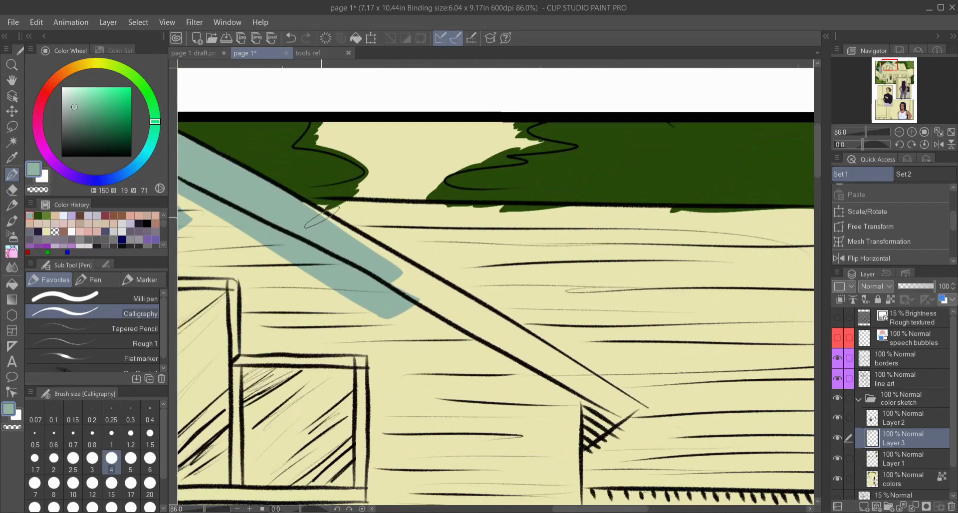
drag(189, 230, 569, 219)
Step: Shade the house's right wall in grey-green, trimming the shadow with the eraser
scroll(494, 285, up, 2)
scroll(558, 225, down, 3)
scroll(558, 224, right, 1)
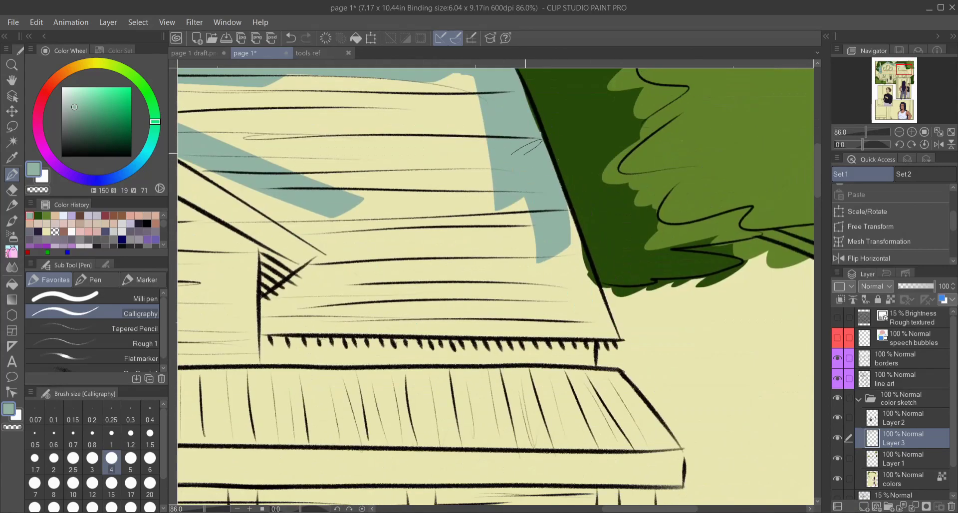
mouse_move(523, 199)
mouse_down()
mouse_move(594, 339)
mouse_move(599, 315)
mouse_up()
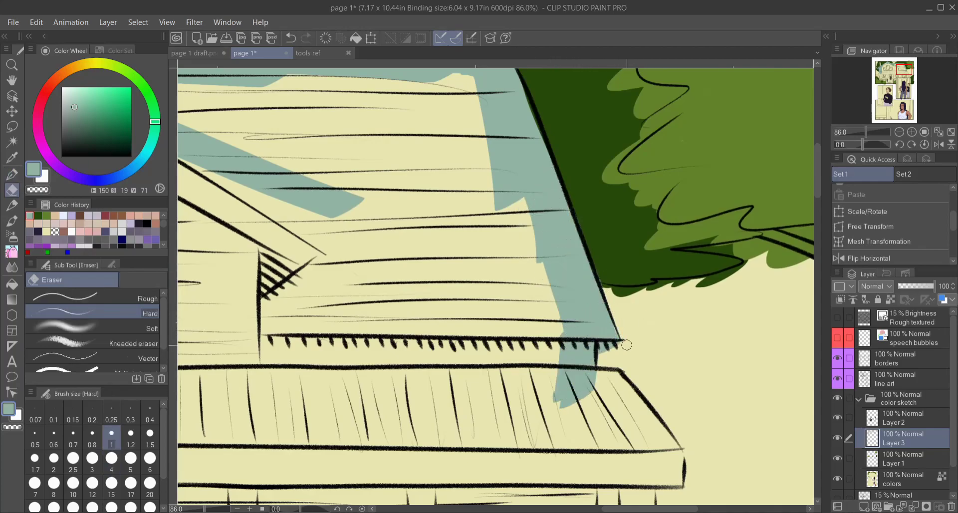
scroll(598, 379, down, 3)
scroll(599, 379, right, 2)
mouse_move(539, 257)
mouse_down()
mouse_move(568, 357)
mouse_move(541, 478)
mouse_up()
scroll(566, 353, down, 2)
key(e)
scroll(566, 283, up, 1)
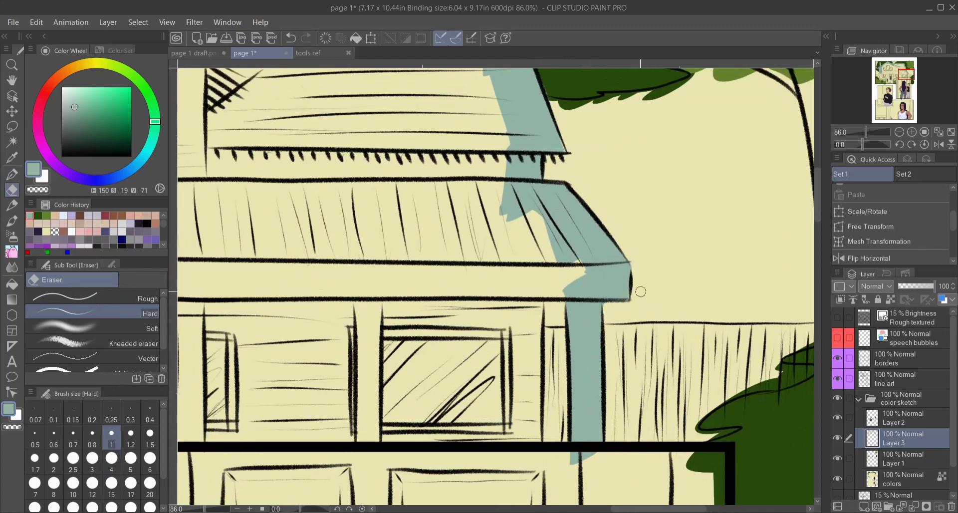
key(p)
mouse_move(583, 280)
mouse_down()
mouse_move(493, 290)
mouse_move(519, 439)
mouse_up()
Step: Paint grey-green shadows beside the right and left stair rails
scroll(518, 299, left, 2)
scroll(519, 299, left, 5)
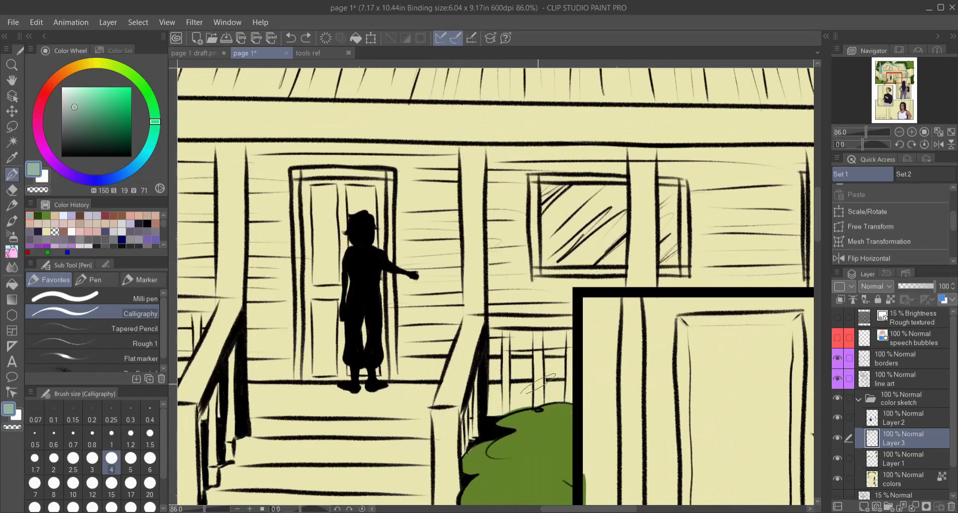
scroll(556, 392, down, 2)
scroll(556, 392, left, 2)
mouse_move(569, 375)
mouse_down()
mouse_move(518, 449)
mouse_move(528, 496)
mouse_up()
scroll(529, 497, down, 3)
scroll(606, 312, left, 3)
drag(394, 182, 344, 396)
drag(399, 251, 334, 397)
scroll(499, 279, left, 3)
scroll(499, 279, up, 1)
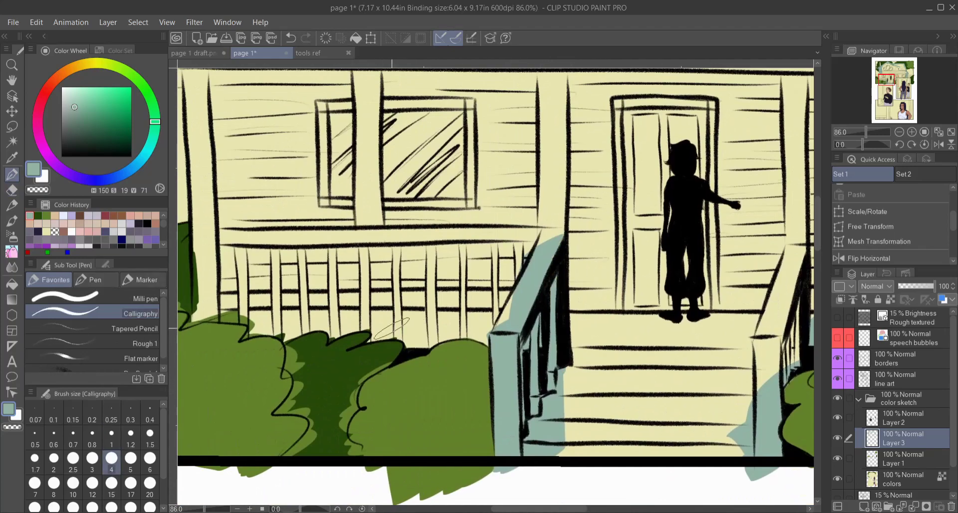
click(903, 458)
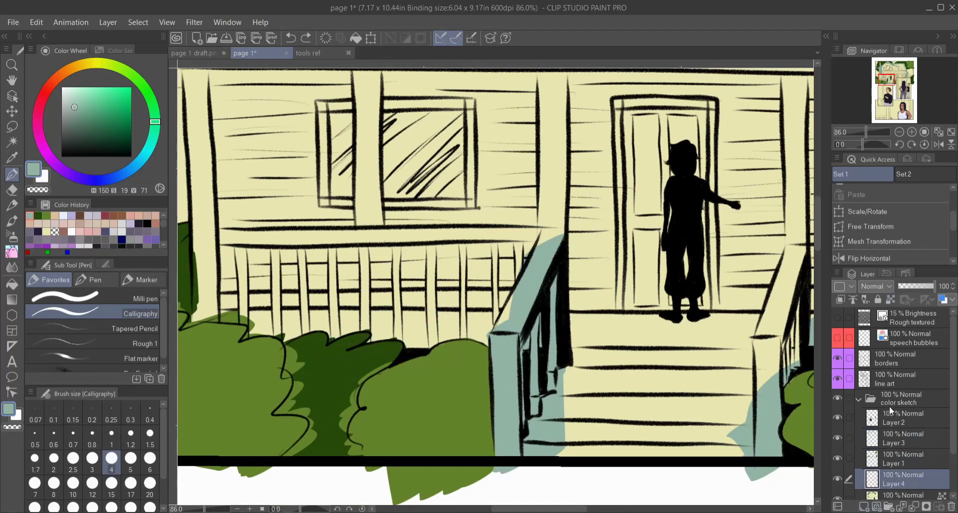
Step: Paint grey-green shadow down the left porch post and behind the railing with brush size 2
scroll(448, 299, left, 4)
drag(427, 192, 420, 307)
scroll(419, 307, up, 5)
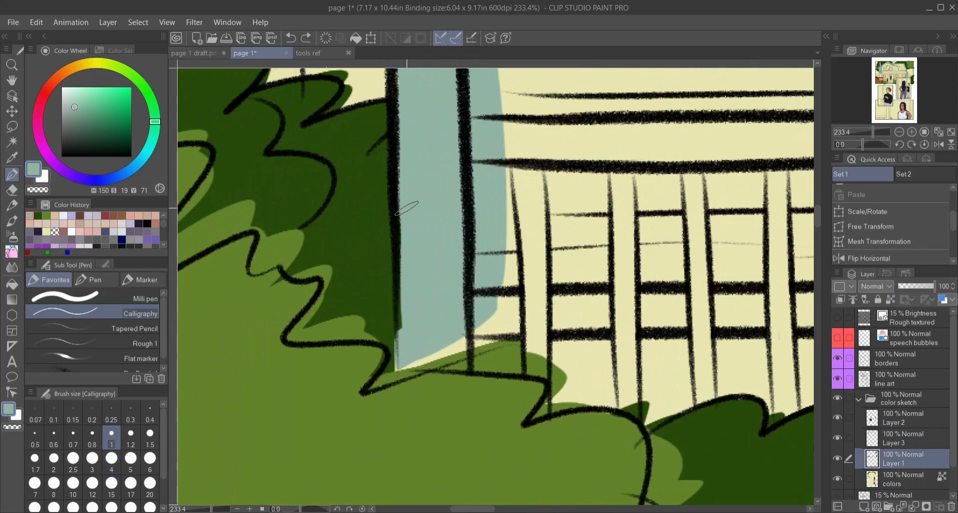
click(54, 458)
drag(489, 332, 561, 324)
scroll(499, 324, right, 3)
drag(519, 359, 608, 367)
scroll(631, 355, down, 4)
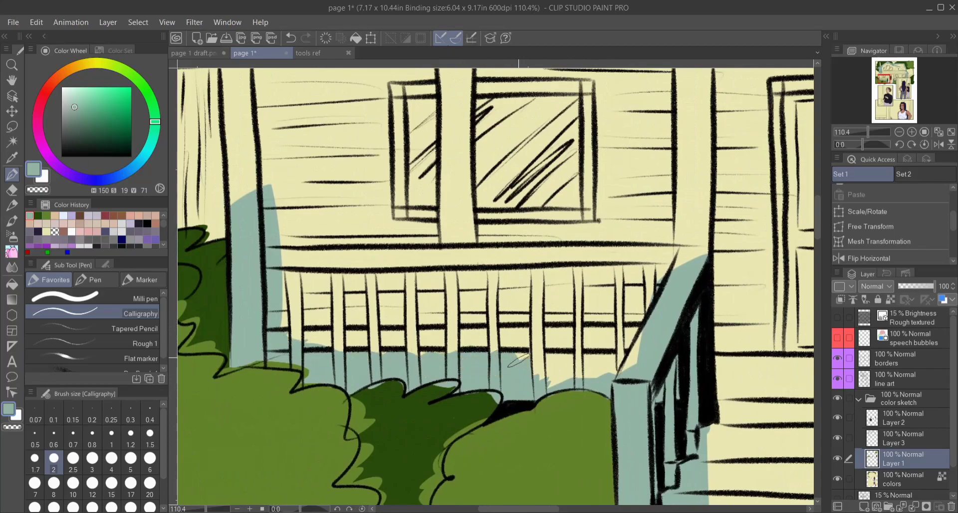
Step: Pick dark green on the colours layer and toggle Layer 1 to compare the bush fill
ctrl+shift+click(513, 355)
alt+click(499, 344)
drag(499, 344, 479, 326)
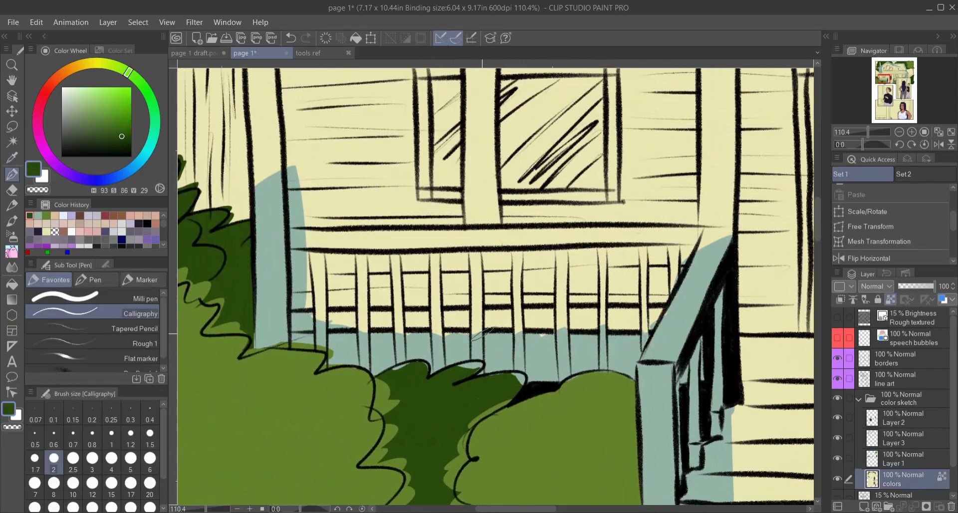
click(837, 458)
click(836, 456)
click(837, 462)
click(837, 463)
click(836, 463)
ctrl+shift+click(572, 398)
alt+click(572, 398)
Step: Paint dark green above the bush outline in front of the porch railing
scroll(572, 379, up, 5)
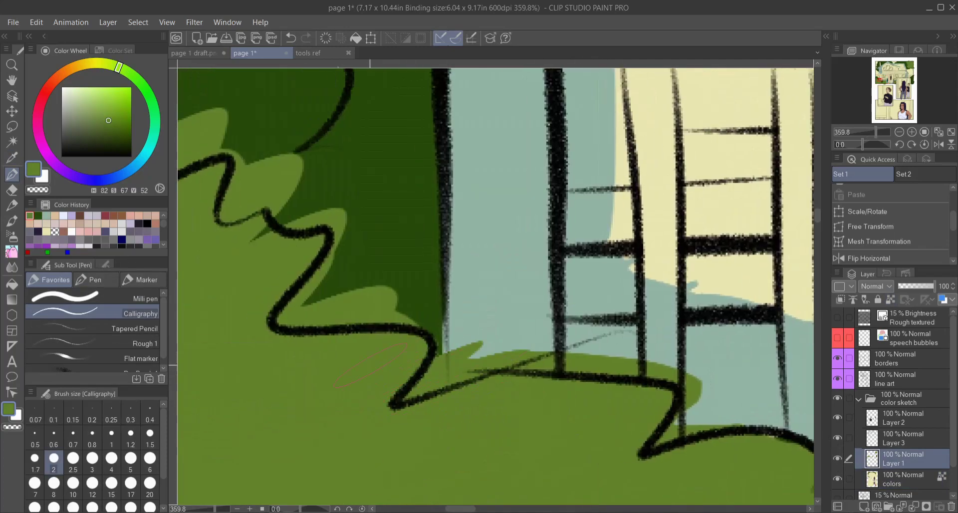
scroll(373, 353, down, 2)
key(e)
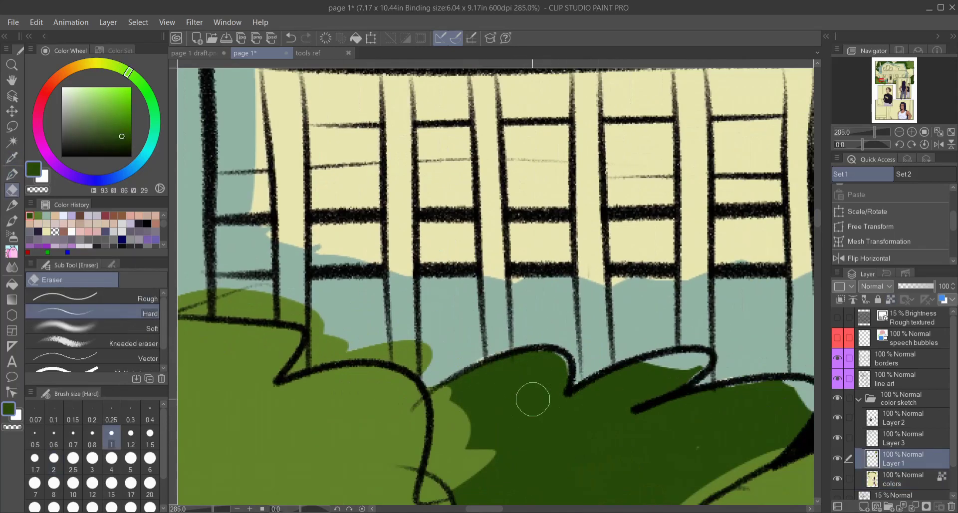
scroll(676, 357, down, 2)
scroll(677, 357, right, 3)
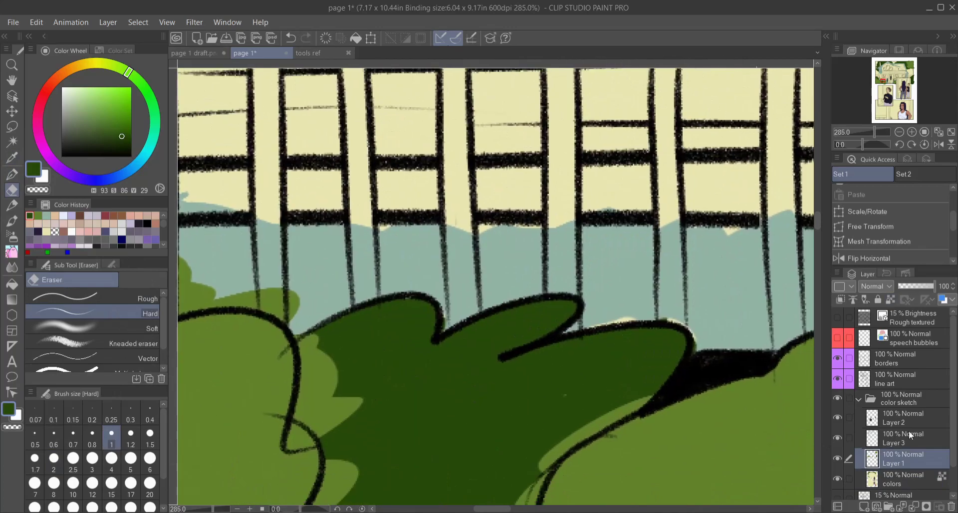
key(p)
mouse_move(319, 324)
mouse_down()
mouse_move(449, 304)
mouse_move(663, 319)
mouse_move(632, 335)
mouse_up()
key(e)
Step: Hide and restore the base colours to inspect the shading, then view the whole house on Layer 3
scroll(632, 334, up, 4)
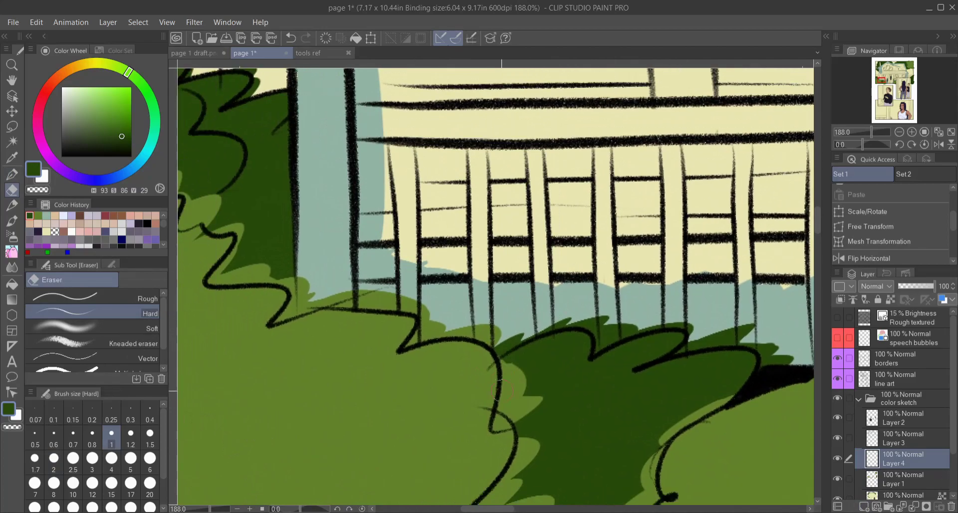
scroll(519, 323, down, 8)
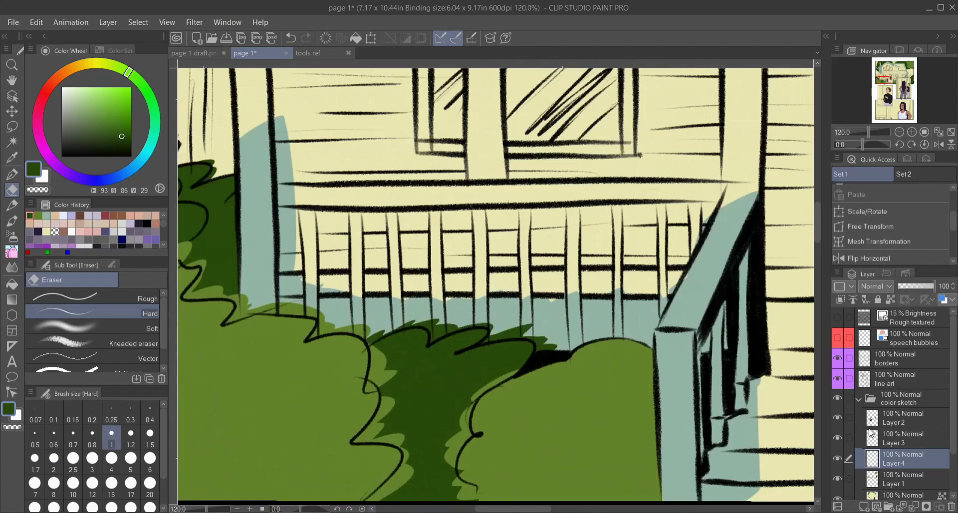
click(871, 478)
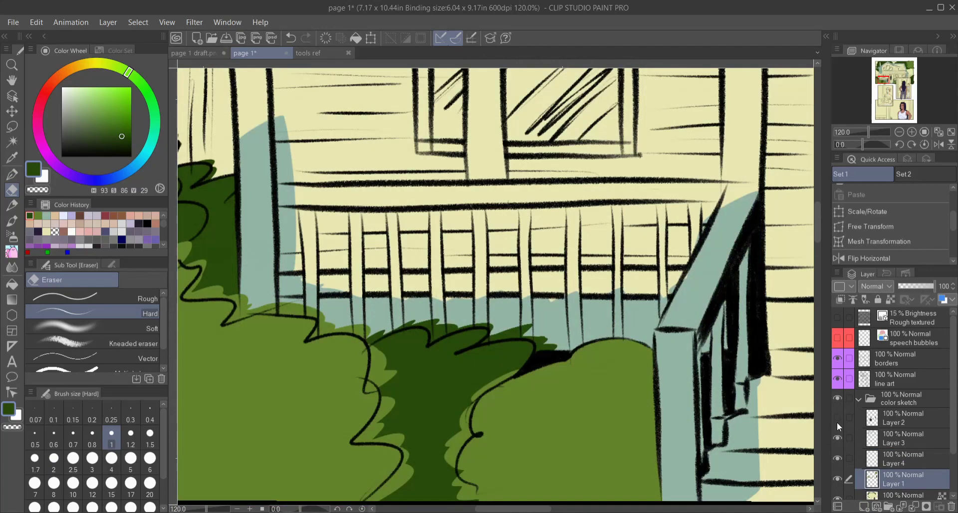
key(Delete)
key(ctrl+z)
click(841, 438)
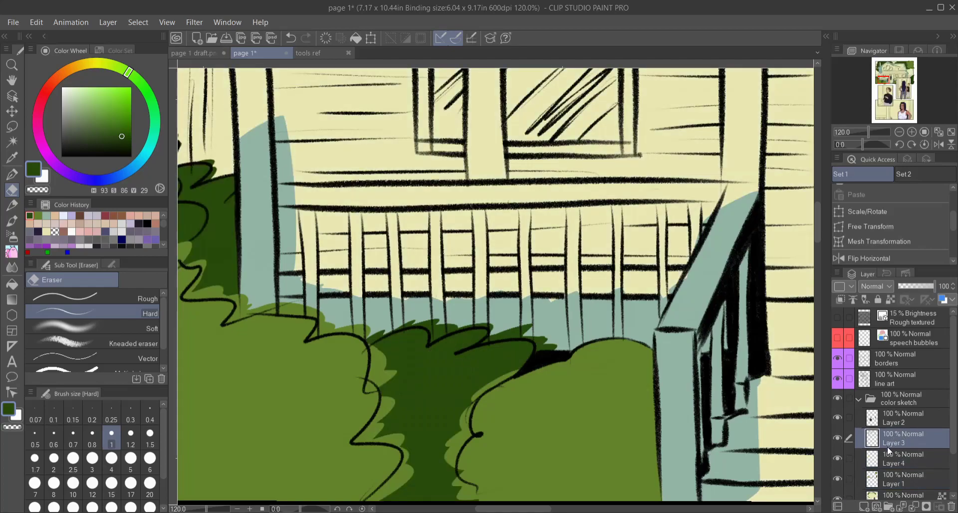
key(ctrl+minus)
key(ctrl+minus)
key(ctrl+minus)
Step: Paint mint grey-green over the porch wall and house walls, enlarging the brush to 17
drag(637, 306, 545, 344)
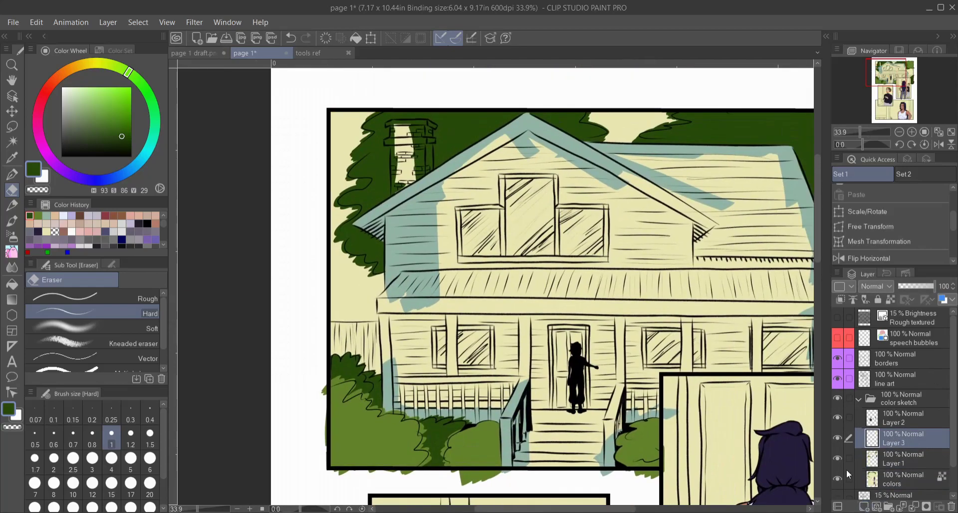
key(p)
scroll(402, 324, up, 1)
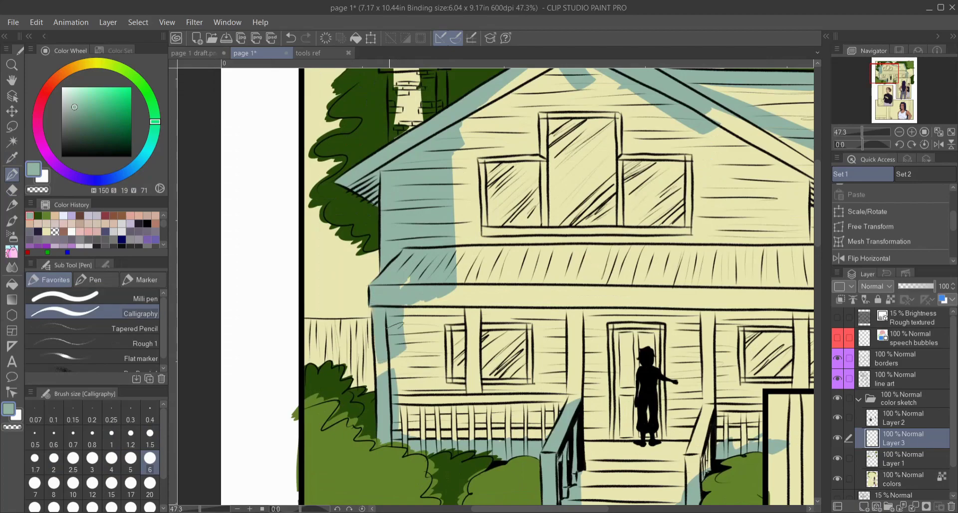
drag(501, 432, 444, 408)
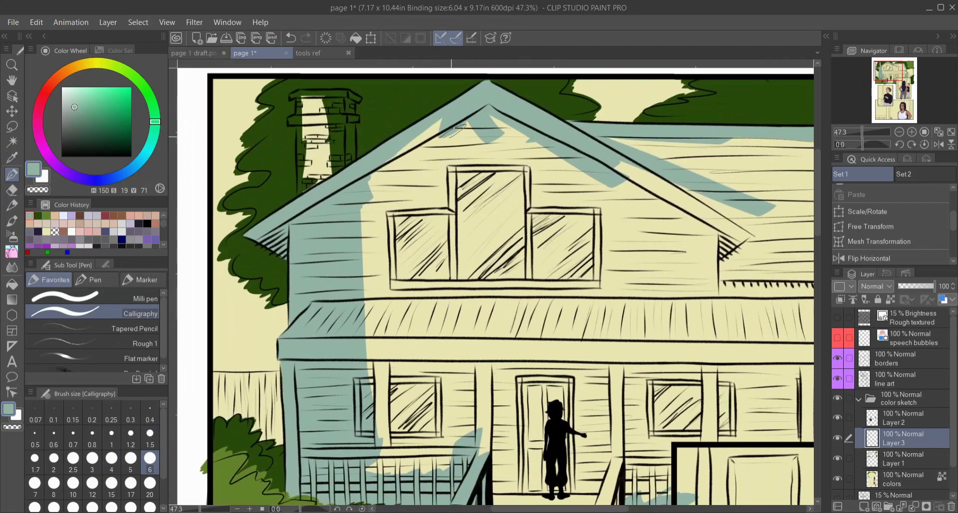
mouse_move(450, 114)
mouse_down()
mouse_move(379, 394)
mouse_move(648, 399)
mouse_move(548, 449)
mouse_up()
key(bracketright)
key(bracketright)
key(bracketright)
key(bracketright)
key(bracketright)
key(bracketright)
drag(548, 299, 344, 130)
drag(349, 259, 346, 416)
Step: Cover the upper right of the house and the yellow roof area with mint
drag(498, 230, 648, 209)
drag(674, 175, 474, 209)
drag(648, 110, 474, 230)
scroll(335, 169, up, 5)
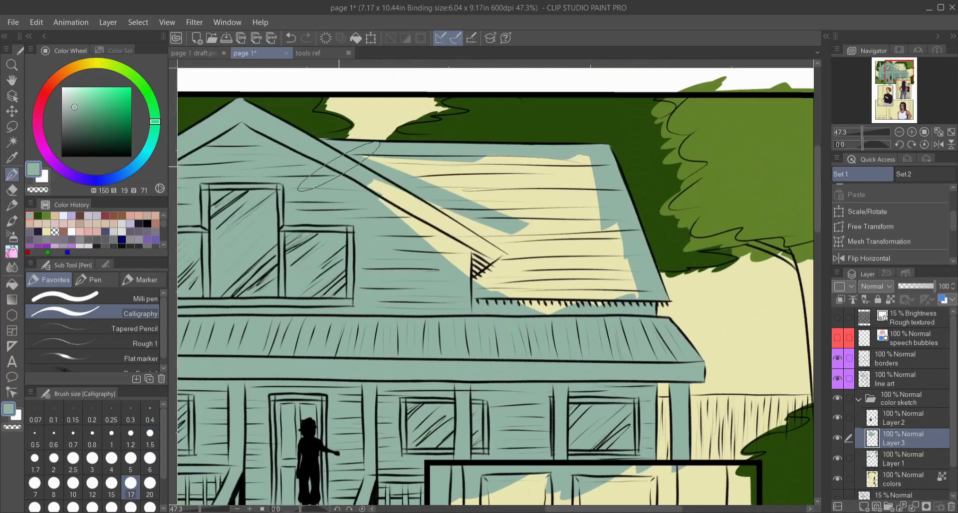
drag(589, 165, 409, 300)
scroll(494, 200, down, 5)
scroll(494, 200, up, 4)
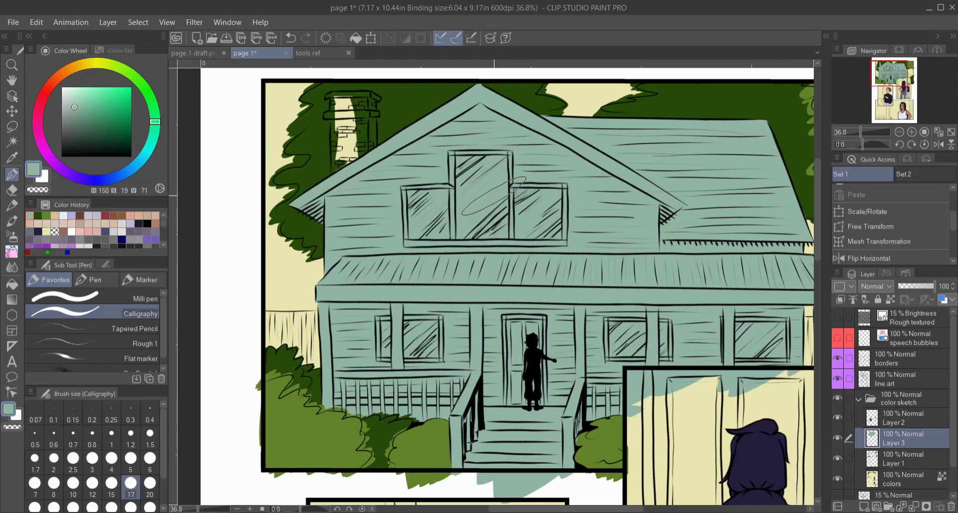
scroll(494, 194, down, 3)
scroll(544, 265, up, 8)
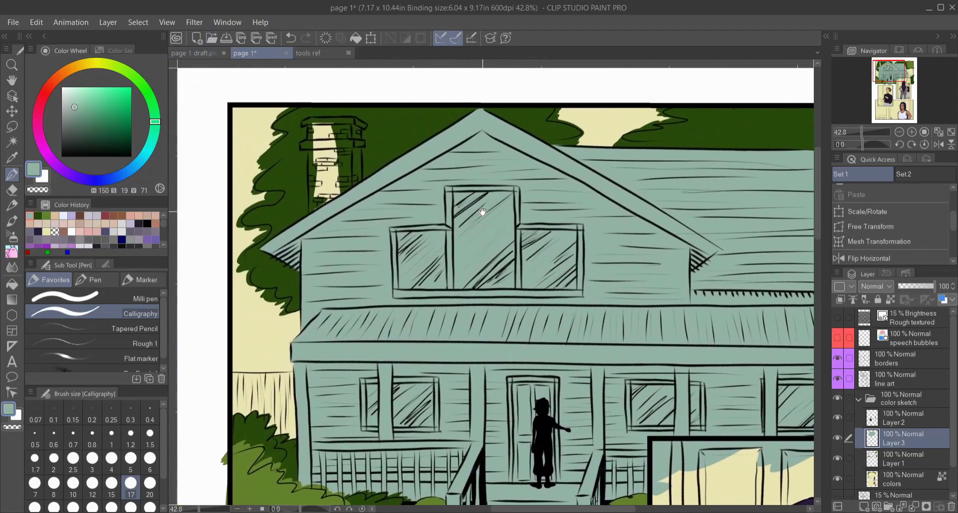
Step: Merge the mint shading down and paint the chimney top and body pale lavender-white
key(ctrl+e)
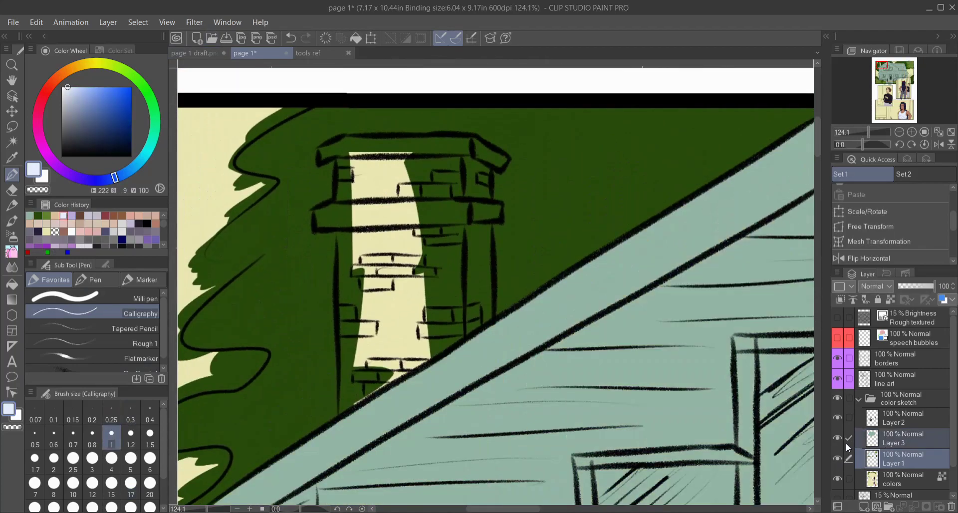
click(893, 459)
drag(349, 140, 404, 145)
mouse_move(351, 139)
mouse_down()
mouse_move(400, 147)
mouse_move(420, 171)
mouse_up()
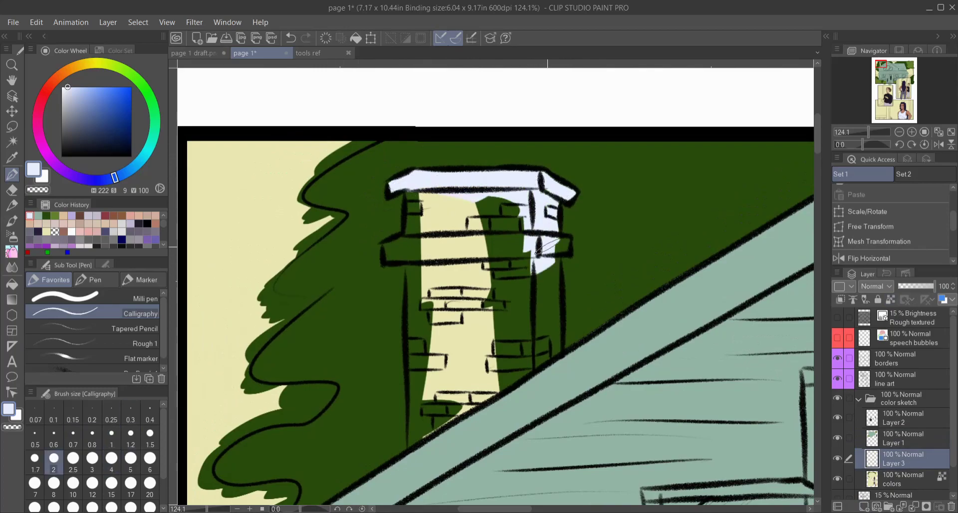
mouse_move(408, 246)
mouse_down()
mouse_move(485, 275)
mouse_move(429, 384)
mouse_move(460, 275)
mouse_move(464, 326)
mouse_move(540, 286)
mouse_move(546, 323)
mouse_up()
scroll(543, 324, down, 5)
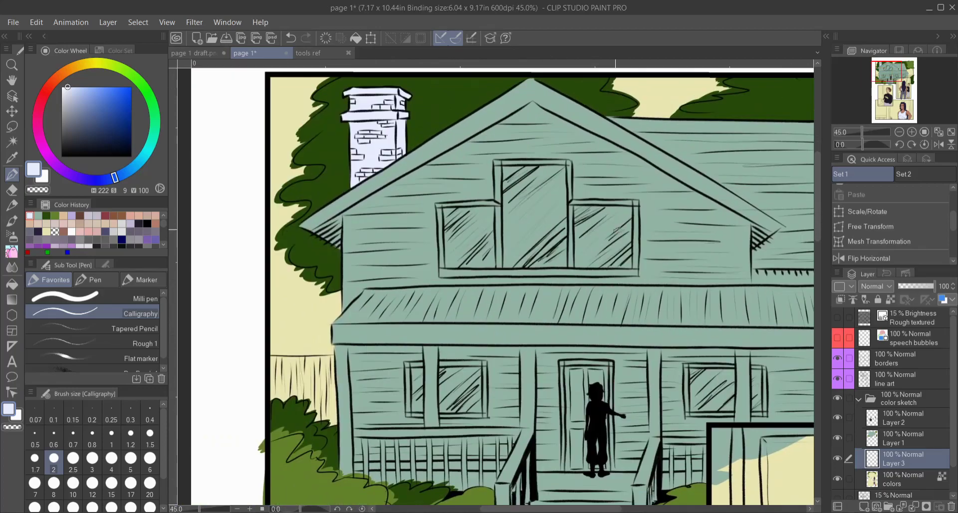
scroll(582, 203, up, 3)
key(alt+])
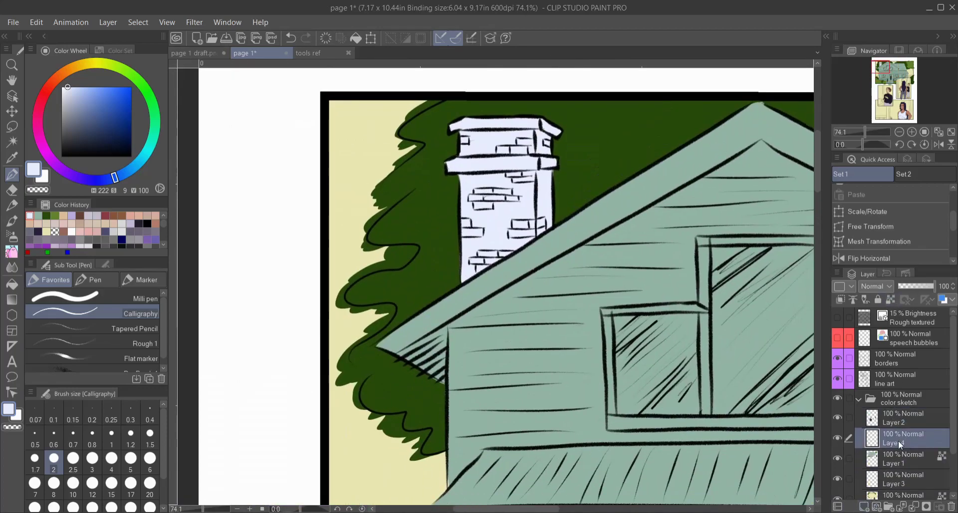
Step: Delete the extra layer and paint pale lavender-white trim along the roof ridge and right slope
key(alt+])
key(ctrl+e)
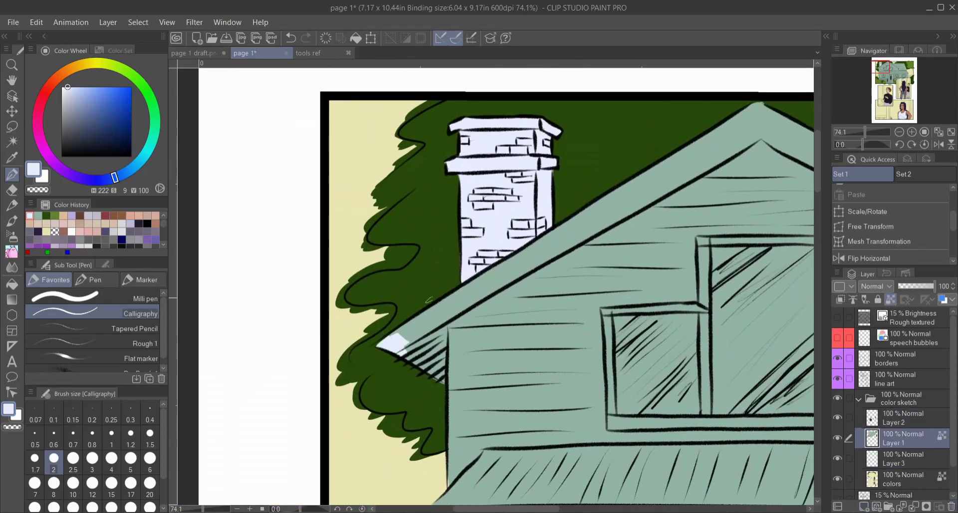
drag(447, 296, 643, 175)
drag(643, 174, 469, 267)
drag(584, 200, 342, 354)
drag(549, 299, 257, 292)
drag(299, 197, 394, 255)
Step: Extend the pale trim along the roof edge, then tidy the apex with the grey-green wall colour
scroll(458, 290, up, 5)
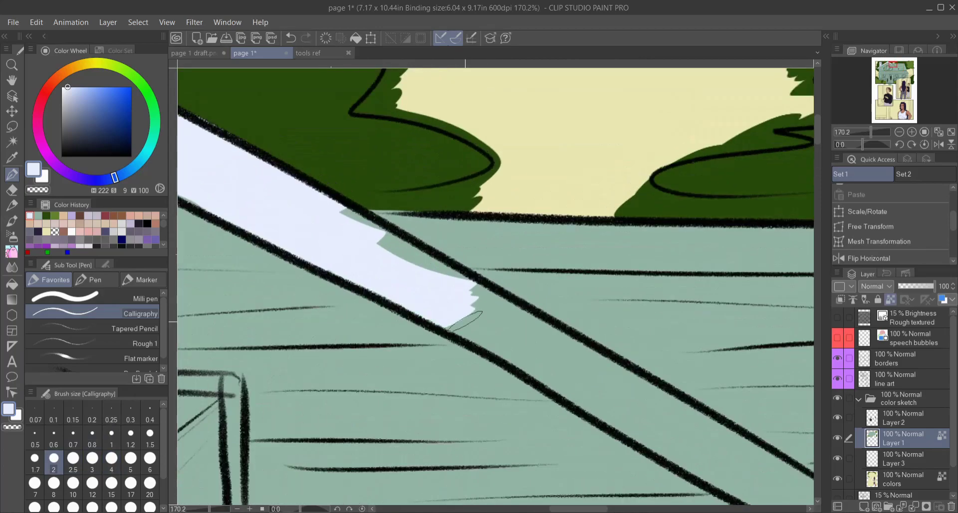
drag(259, 234, 499, 369)
mouse_move(379, 339)
mouse_down()
mouse_move(536, 399)
mouse_move(529, 229)
mouse_up()
drag(549, 299, 501, 249)
alt+click(566, 281)
drag(413, 216, 765, 421)
Step: Paint the porch eave pale lavender-white with a slightly smaller brush
scroll(456, 133, down, 3)
scroll(445, 207, up, 2)
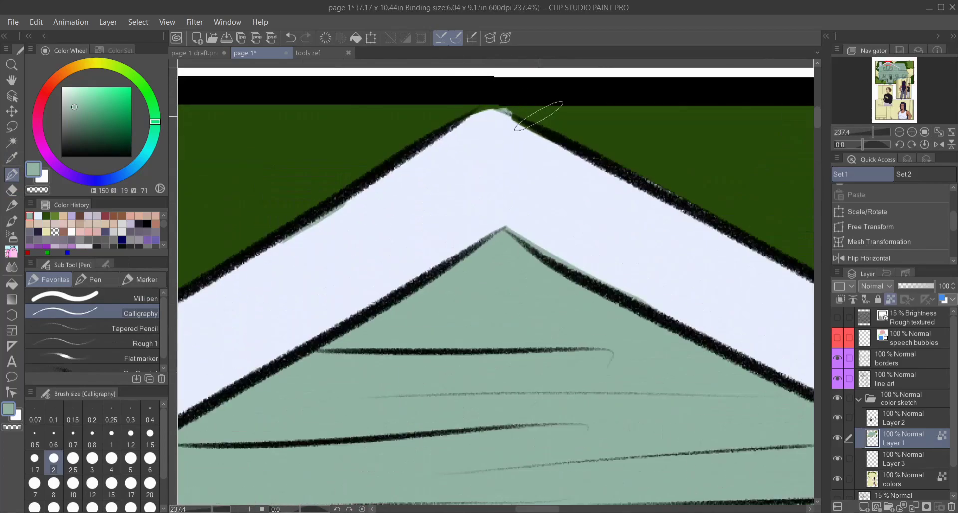
scroll(543, 135, down, 3)
drag(499, 349, 543, 209)
scroll(452, 284, down, 3)
scroll(451, 284, up, 2)
scroll(364, 247, up, 1)
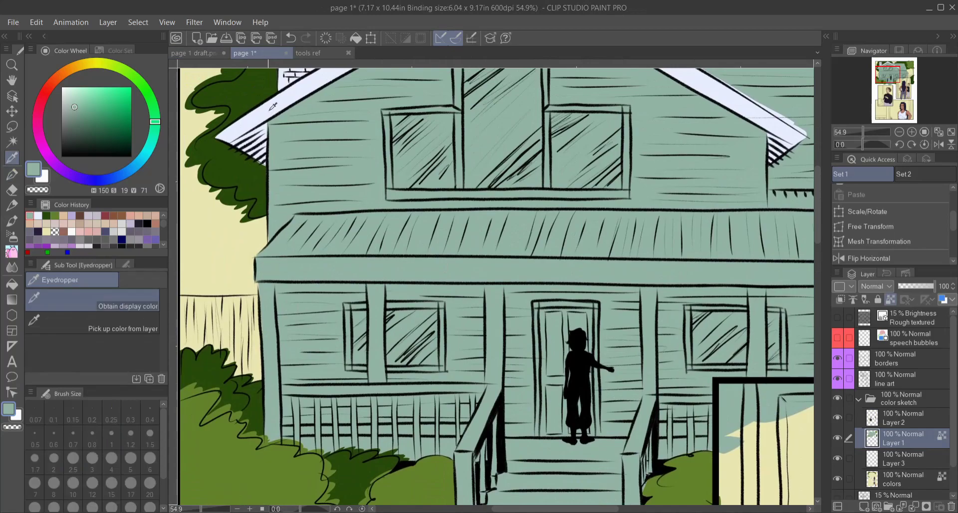
alt+click(259, 150)
click(92, 458)
scroll(305, 273, up, 2)
mouse_move(219, 271)
mouse_down()
mouse_move(529, 252)
mouse_move(545, 240)
mouse_move(496, 264)
mouse_move(229, 250)
mouse_move(318, 265)
mouse_move(768, 272)
mouse_move(499, 290)
mouse_move(552, 275)
mouse_up()
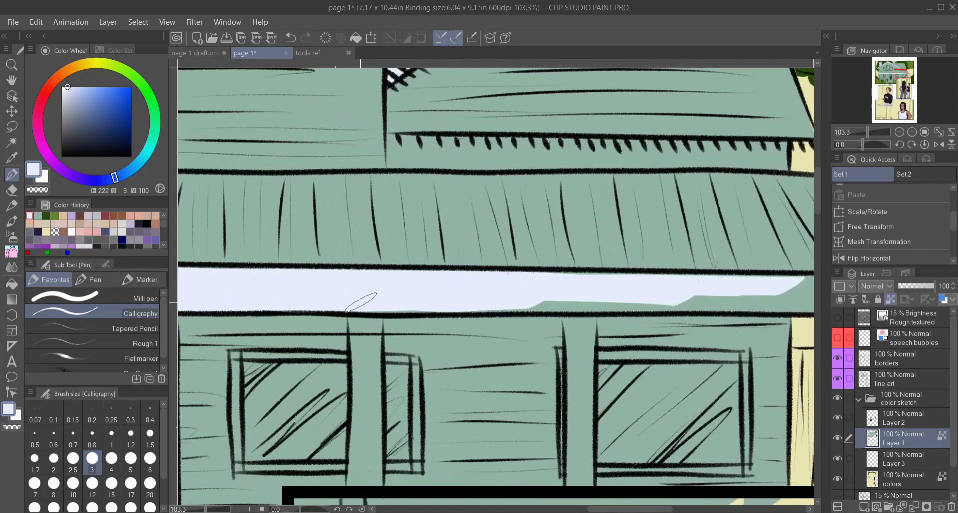
drag(363, 305, 487, 284)
Step: Make Layer 3 active and sample the dark maroon swatch from Tori.png for use on page 1
scroll(662, 325, down, 8)
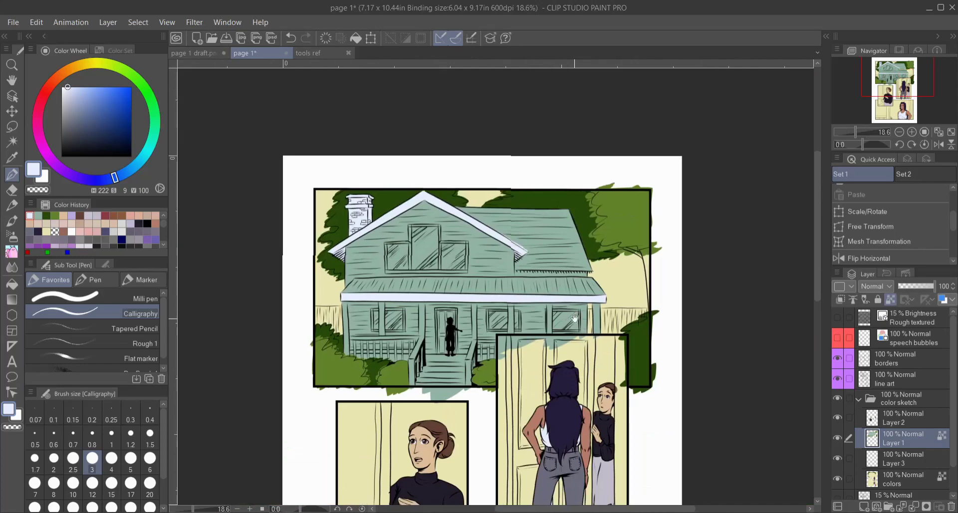
click(893, 459)
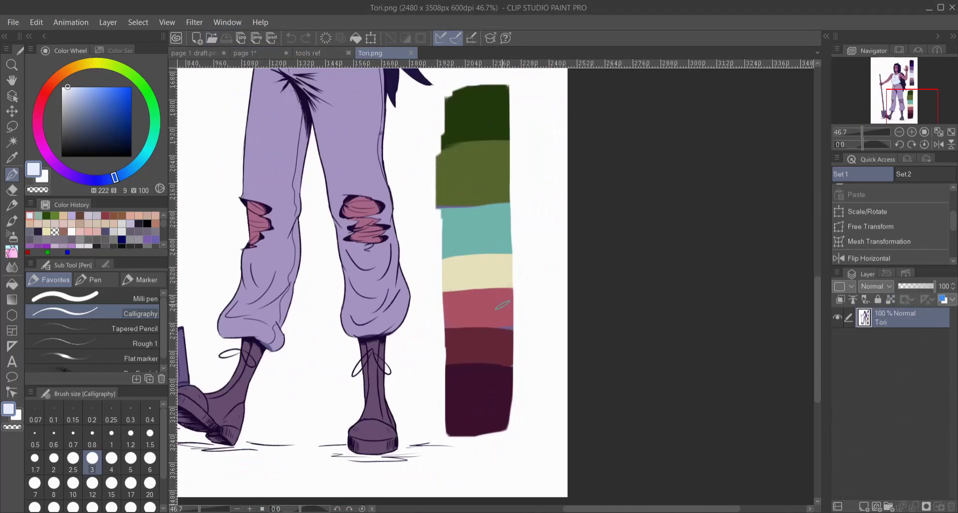
alt+click(499, 307)
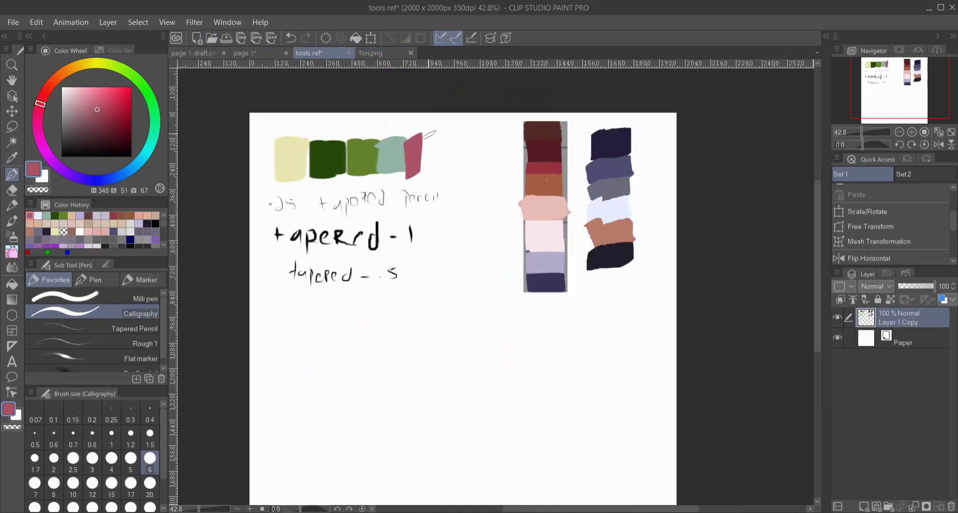
alt+click(479, 345)
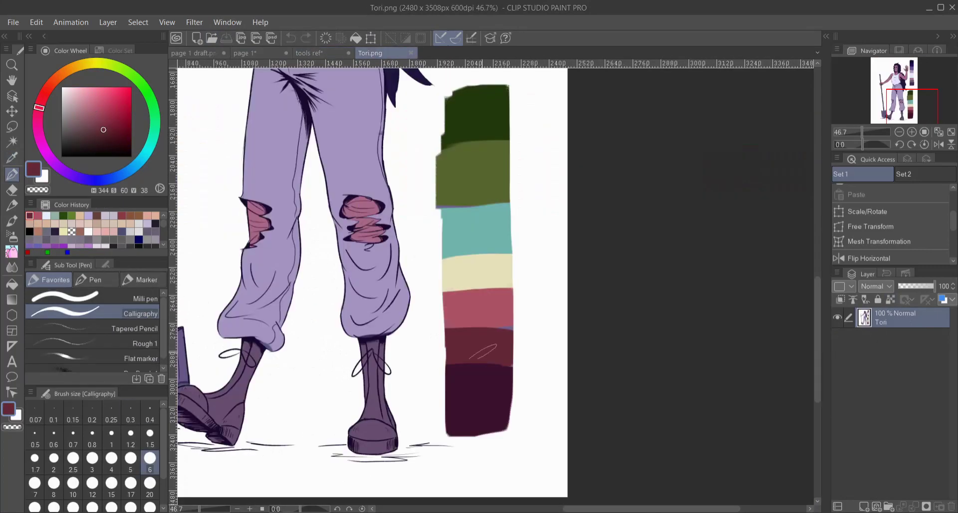
alt+click(481, 368)
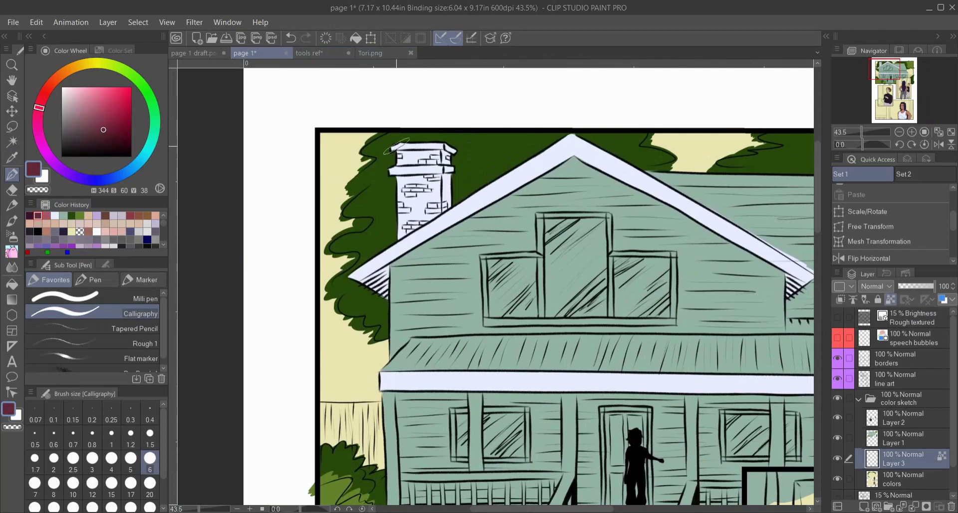
Step: Paint the chimney dark maroon and add lighter maroon brick details
drag(399, 138, 429, 220)
scroll(442, 197, down, 2)
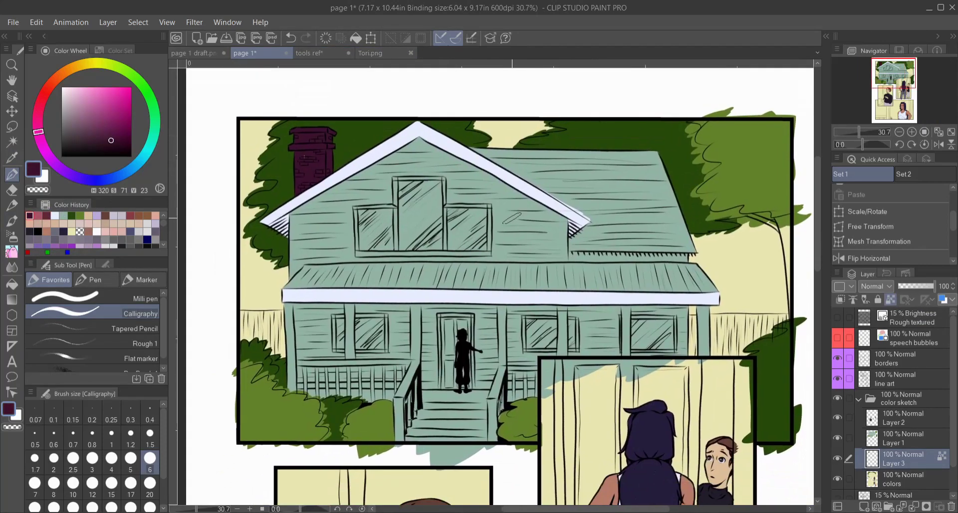
scroll(441, 197, up, 5)
scroll(467, 236, up, 3)
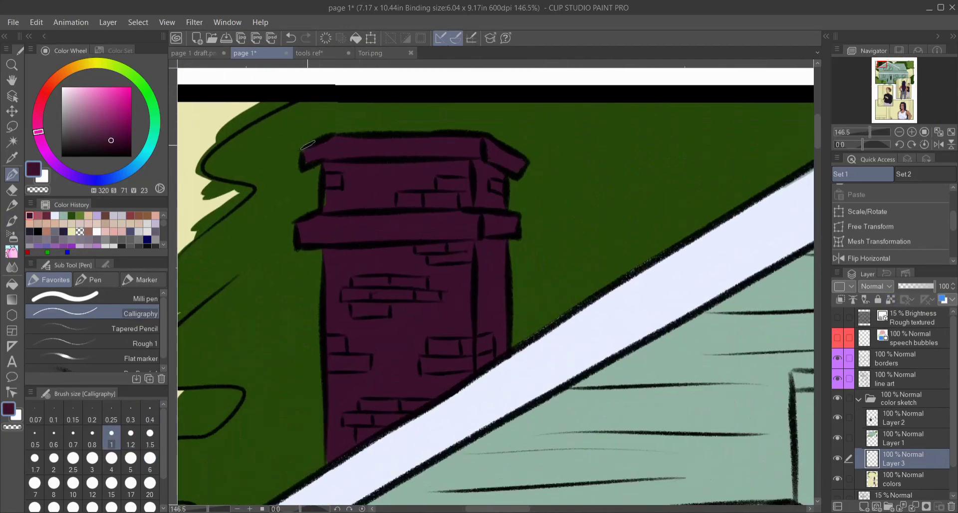
click(47, 215)
drag(327, 177, 339, 182)
scroll(449, 250, down, 4)
scroll(424, 199, up, 5)
drag(399, 199, 416, 186)
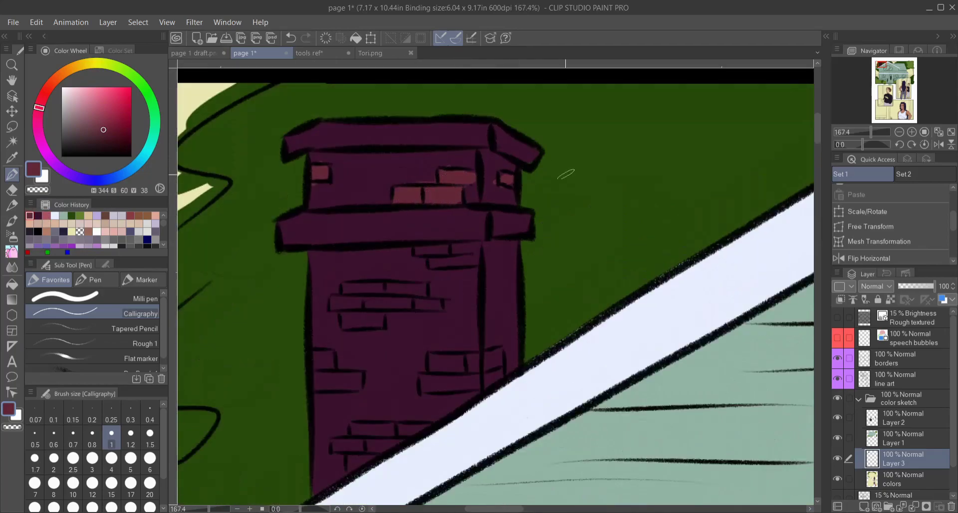
Step: Paint the chimney cap ledges a lighter pink
scroll(362, 325, up, 3)
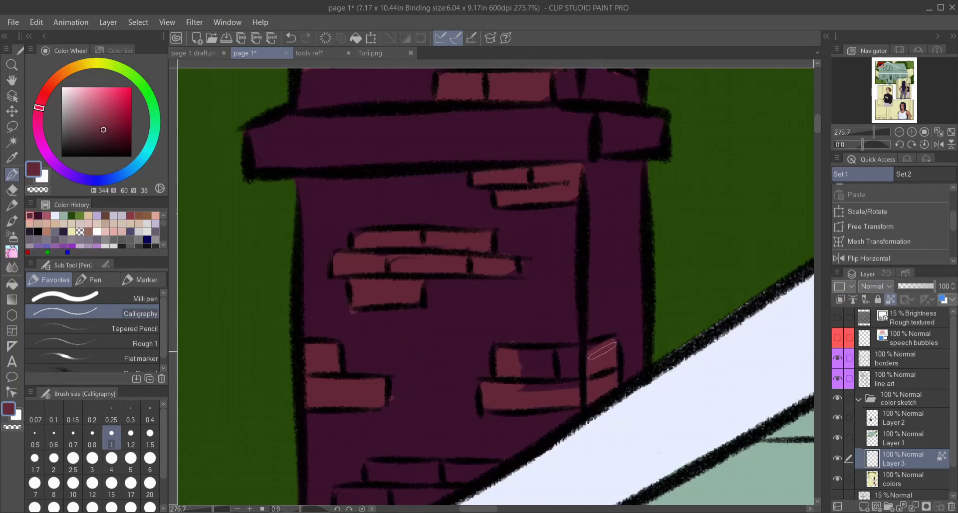
scroll(603, 348, down, 1)
scroll(449, 250, down, 3)
scroll(349, 200, up, 2)
click(47, 215)
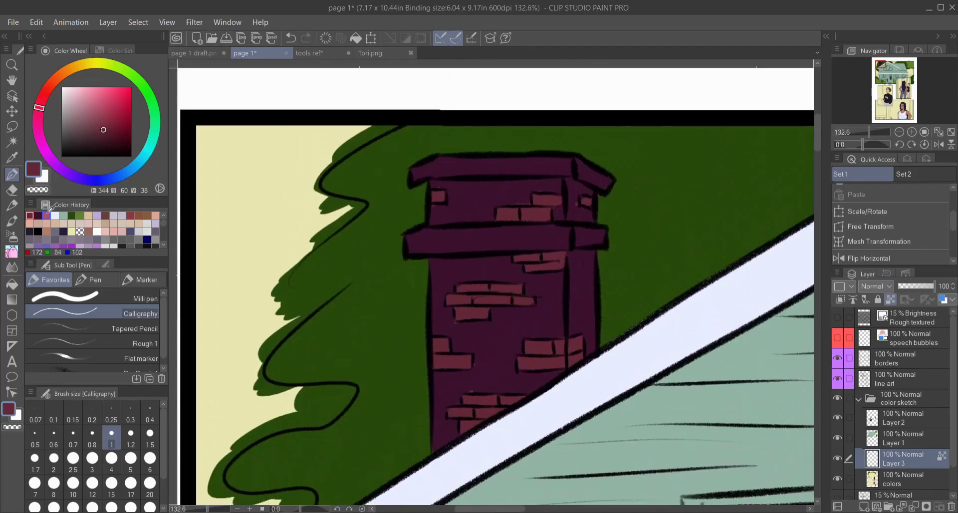
scroll(513, 103, up, 2)
drag(354, 219, 609, 212)
drag(389, 200, 594, 200)
drag(339, 319, 629, 319)
drag(533, 339, 389, 331)
scroll(482, 335, down, 3)
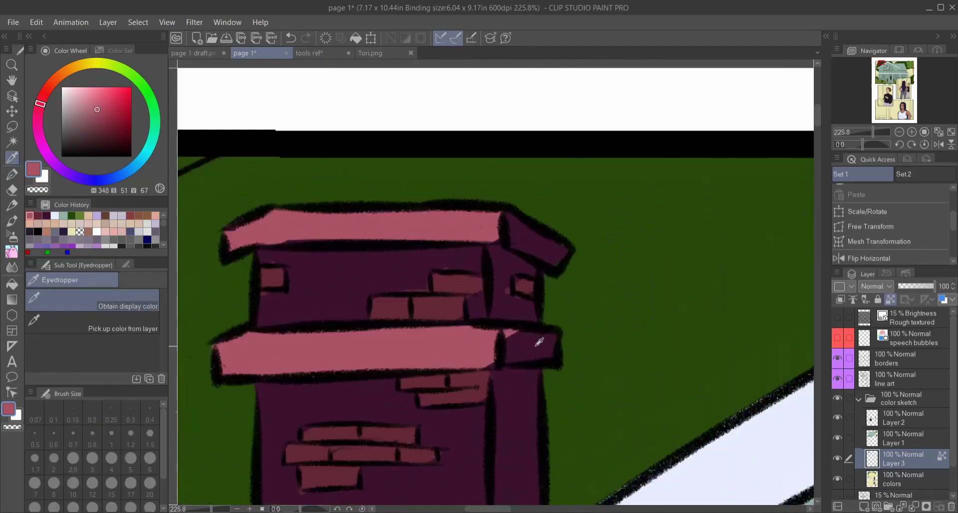
scroll(498, 325, up, 3)
Step: Undo the stray pink on the lower bricks and re-sample the chimney's dark maroon for touch-ups
alt+click(522, 336)
scroll(592, 356, up, 1)
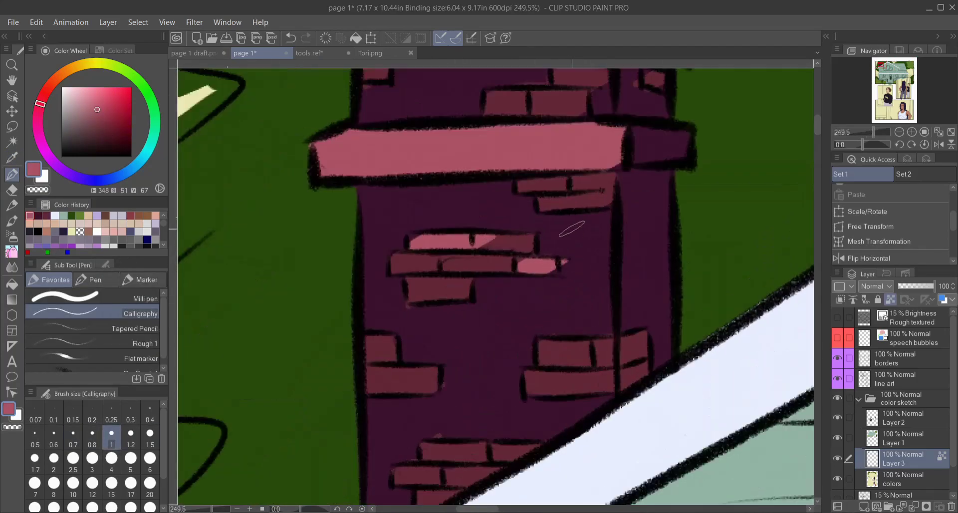
key(ctrl+z)
click(95, 298)
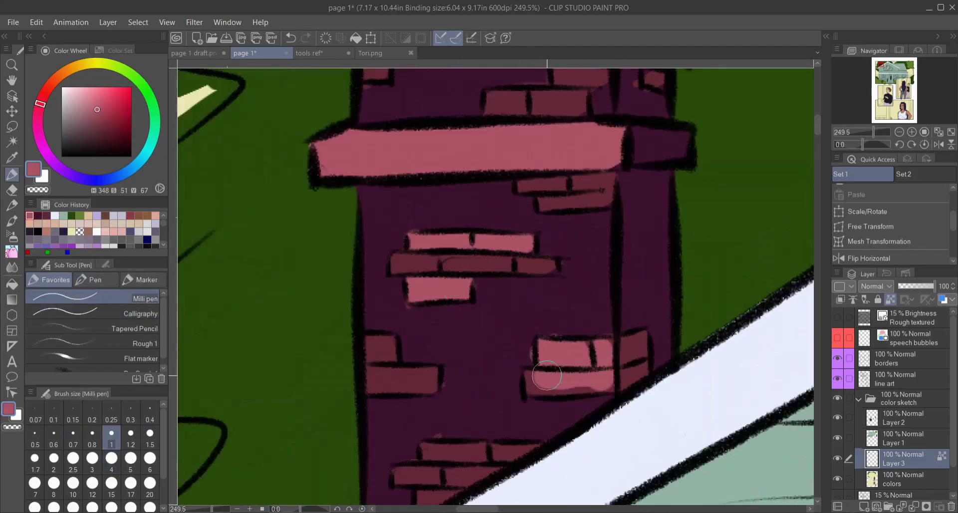
drag(537, 378, 597, 324)
scroll(573, 267, down, 3)
scroll(551, 320, up, 3)
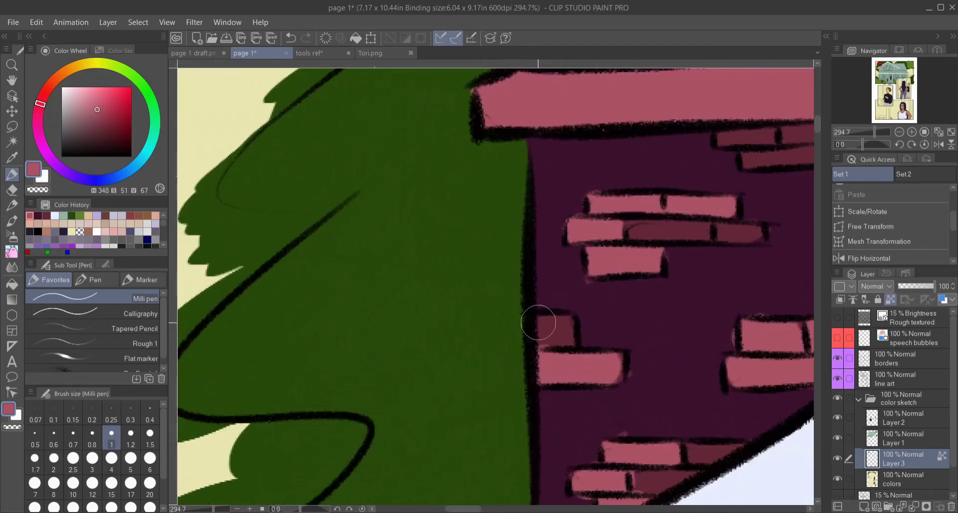
scroll(634, 256, down, 2)
scroll(634, 256, down, 3)
scroll(599, 279, up, 4)
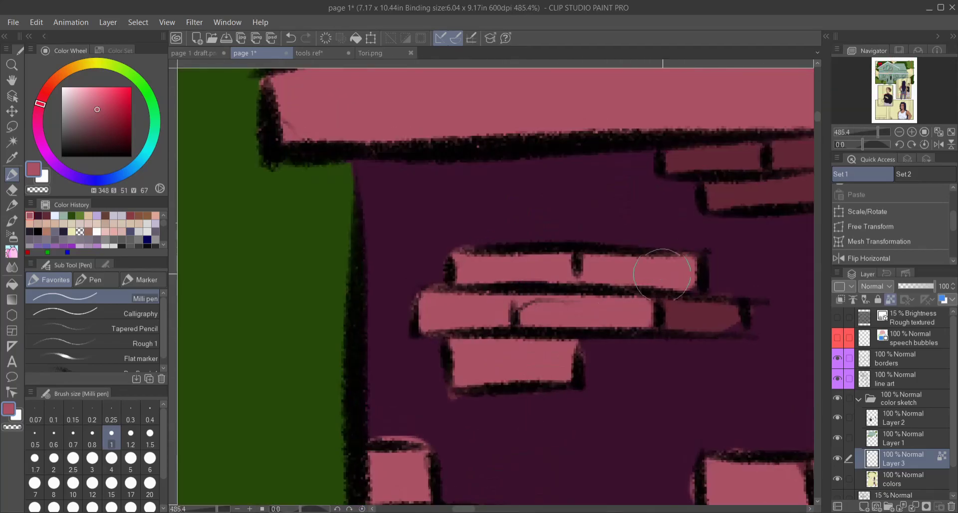
scroll(598, 279, down, 3)
scroll(583, 300, up, 2)
alt+click(582, 300)
key(period)
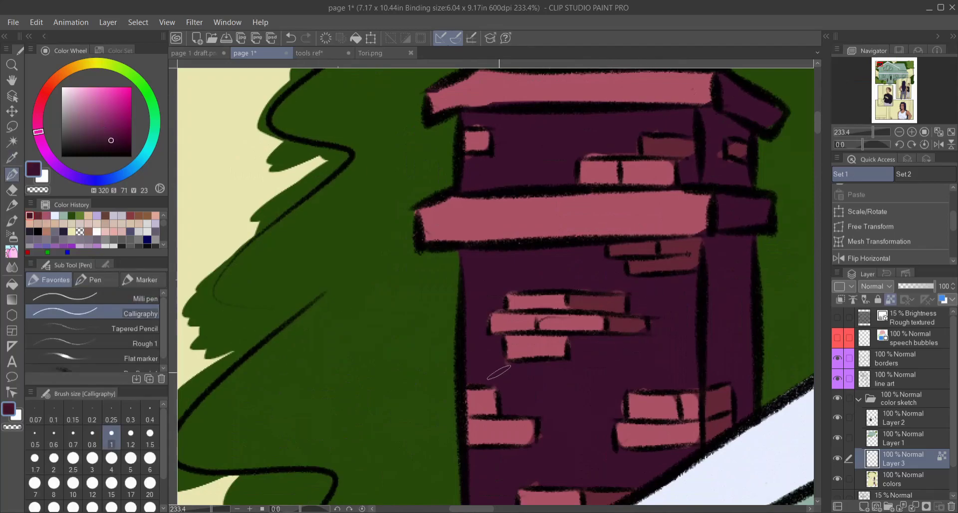
scroll(603, 283, down, 1)
scroll(600, 167, up, 1)
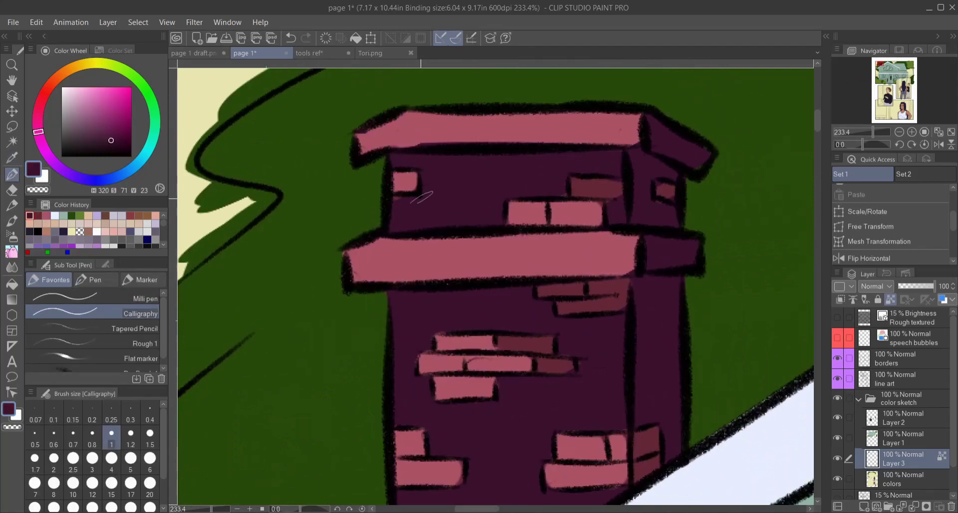
scroll(515, 256, down, 8)
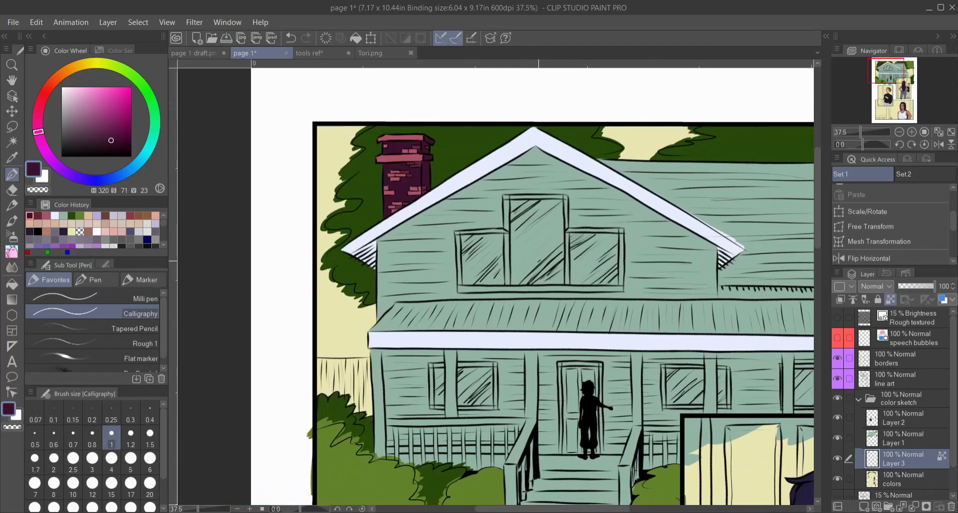
Step: On the colors layer, paint the fence left of the house pink, covering the cream gaps
drag(515, 255, 388, 260)
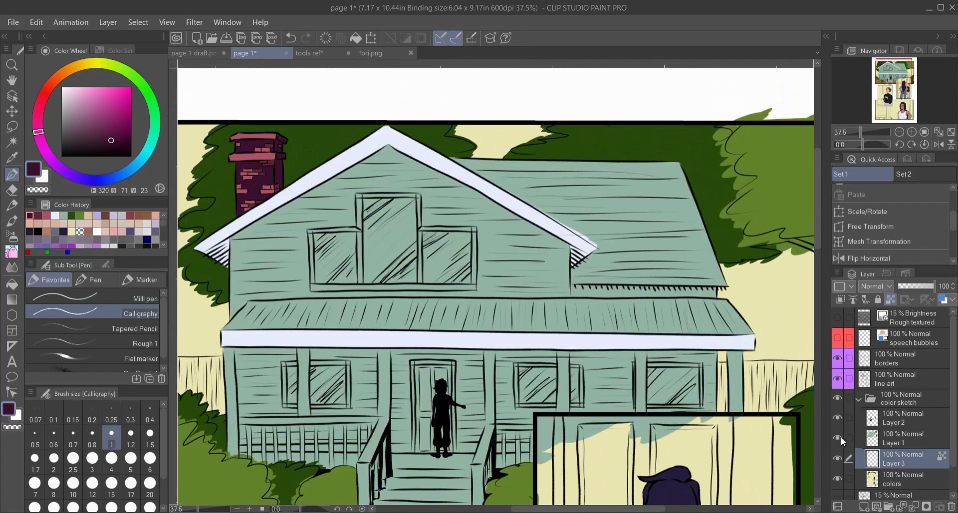
drag(499, 299, 558, 285)
click(897, 479)
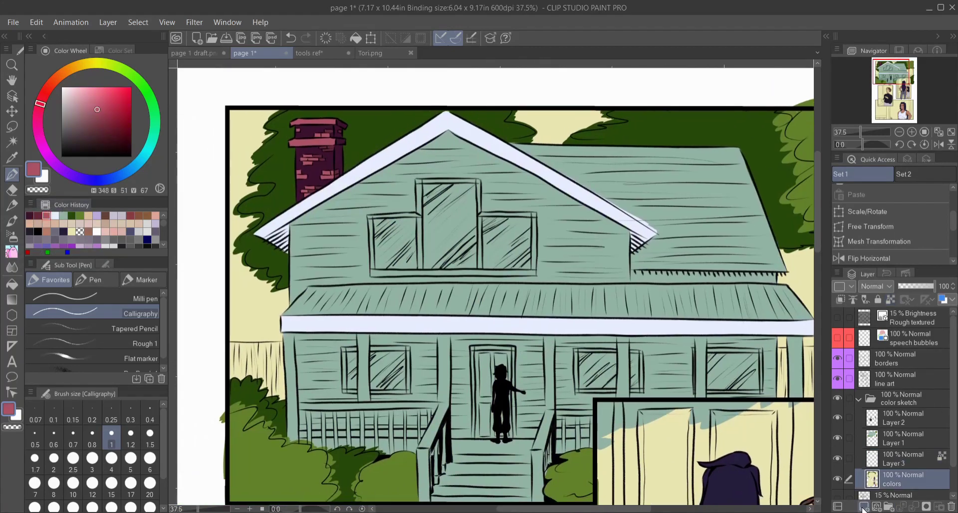
scroll(225, 349, up, 5)
mouse_move(309, 190)
mouse_down()
mouse_move(486, 189)
mouse_move(350, 280)
mouse_move(474, 307)
mouse_up()
scroll(379, 282, up, 3)
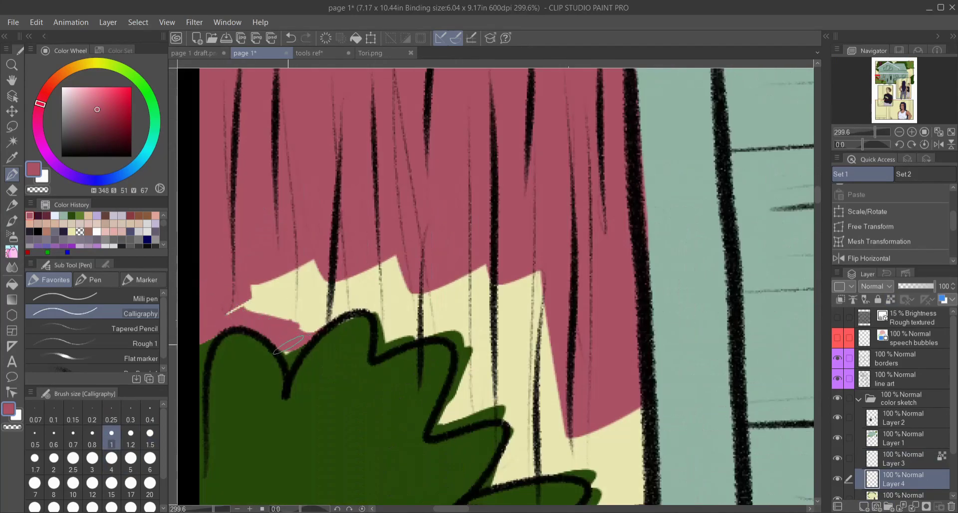
key(bracketright)
mouse_move(289, 344)
mouse_down()
mouse_move(319, 285)
mouse_move(489, 300)
mouse_move(548, 399)
mouse_up()
scroll(548, 399, down, 3)
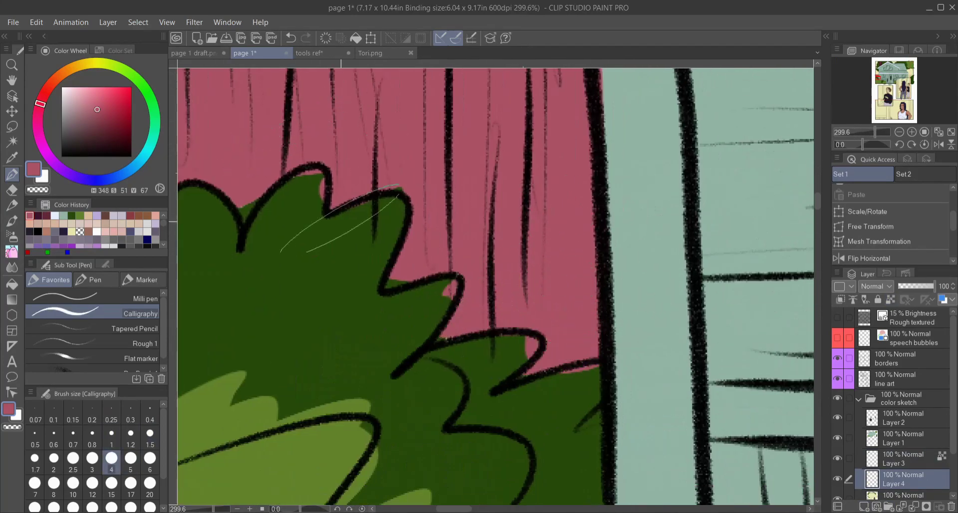
Step: Repaint the shrub's edge against the pink fence in its dark green
alt+click(346, 255)
key(bracketleft)
drag(254, 256, 437, 311)
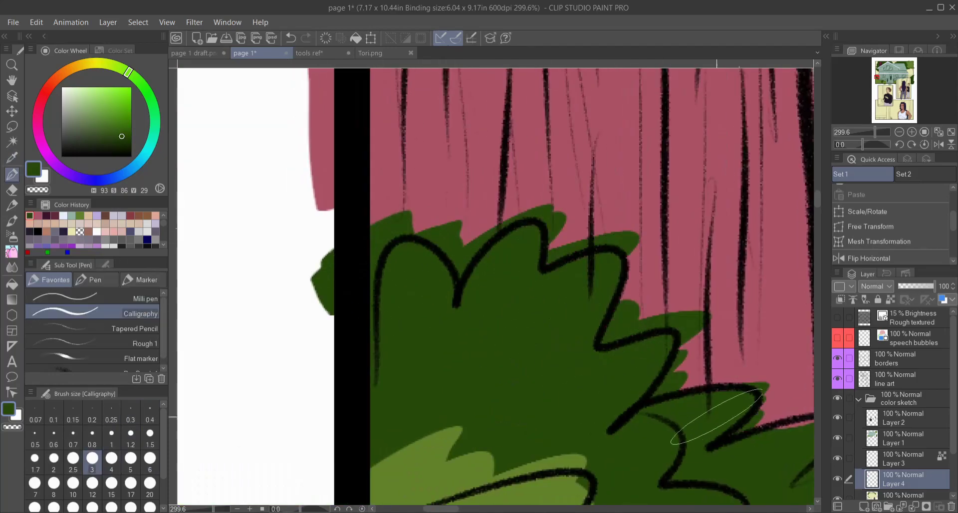
drag(705, 393, 687, 369)
scroll(688, 369, down, 5)
scroll(298, 339, up, 4)
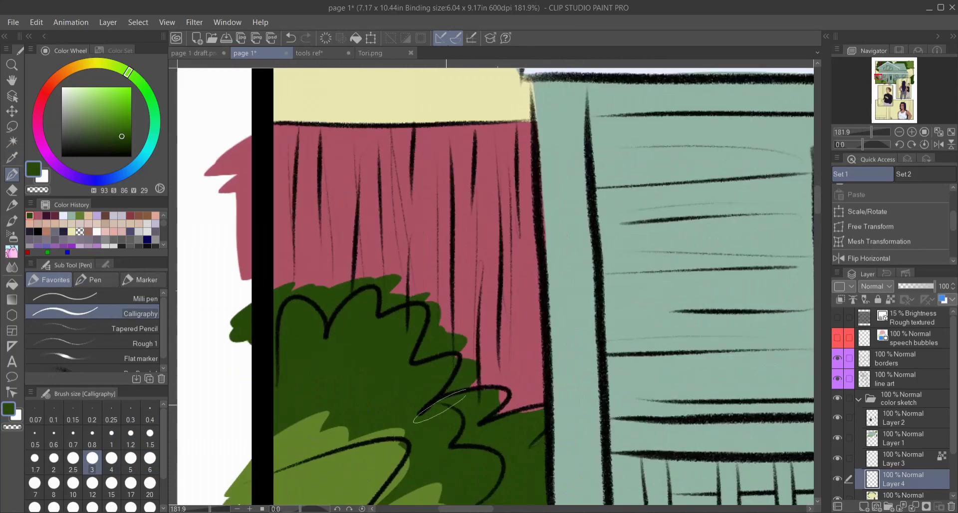
scroll(391, 318, down, 5)
scroll(730, 468, up, 4)
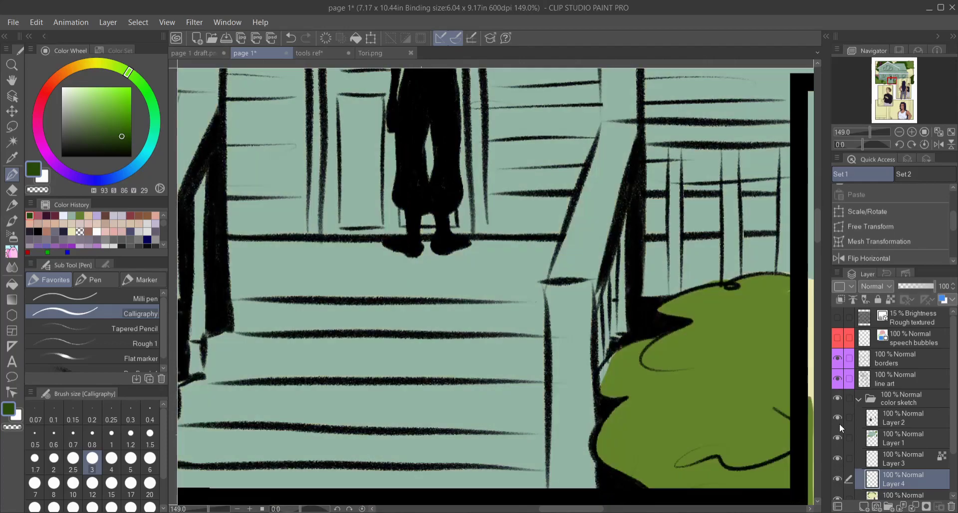
Step: Hide Layer 3 to compare the colouring, then show it again and make it active
click(839, 438)
click(838, 458)
scroll(839, 458, down, 5)
scroll(839, 458, up, 3)
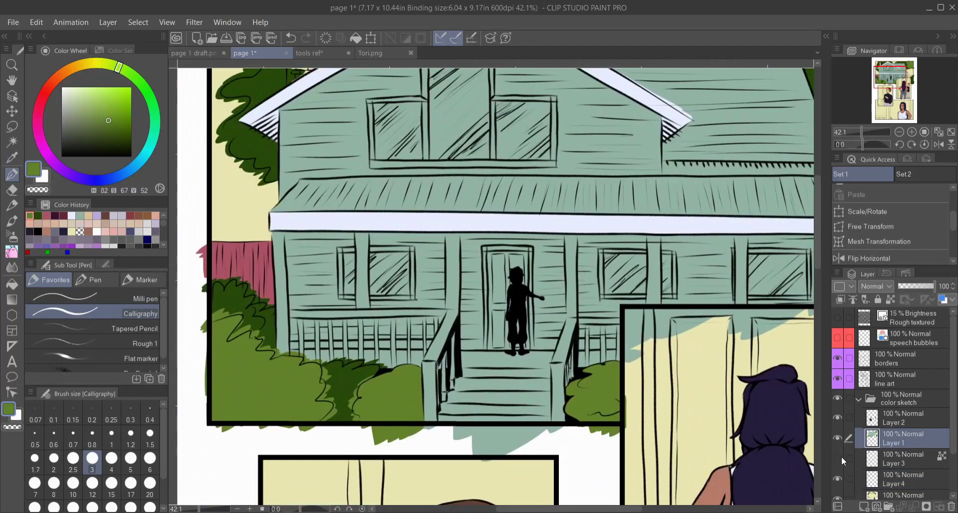
click(892, 458)
scroll(652, 358, down, 3)
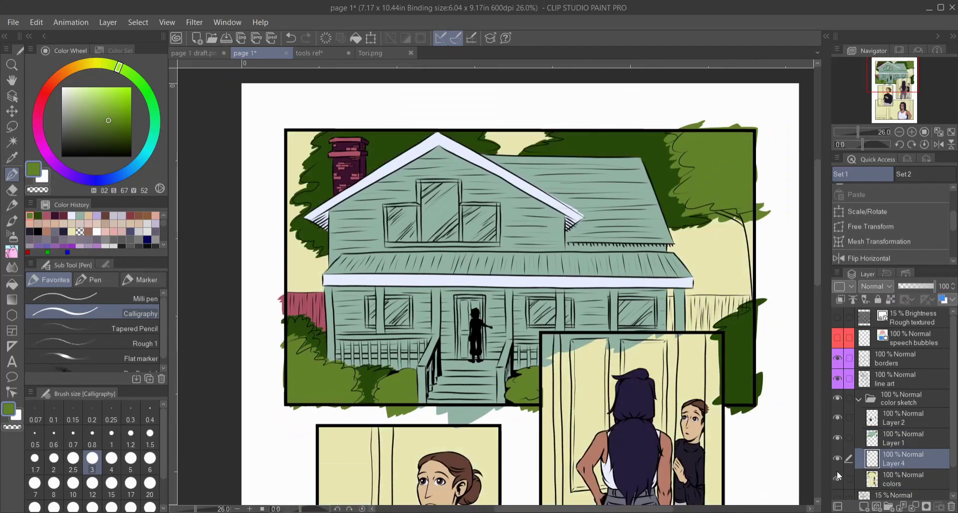
Step: On Layer 1, sample the near-white trim colour and paint the dormer window frames white
click(911, 438)
scroll(650, 232, up, 6)
alt+click(492, 466)
scroll(492, 466, up, 2)
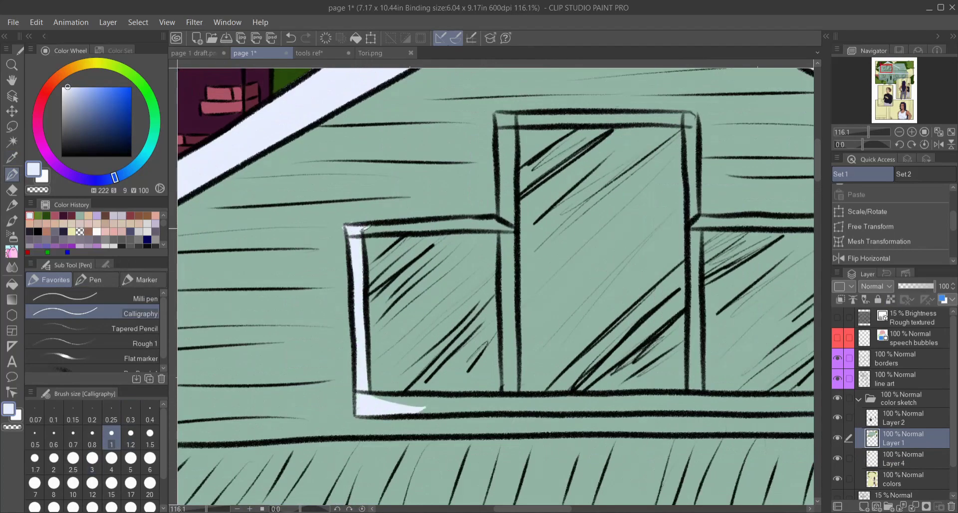
drag(504, 205, 505, 394)
drag(506, 349, 481, 451)
drag(491, 223, 651, 219)
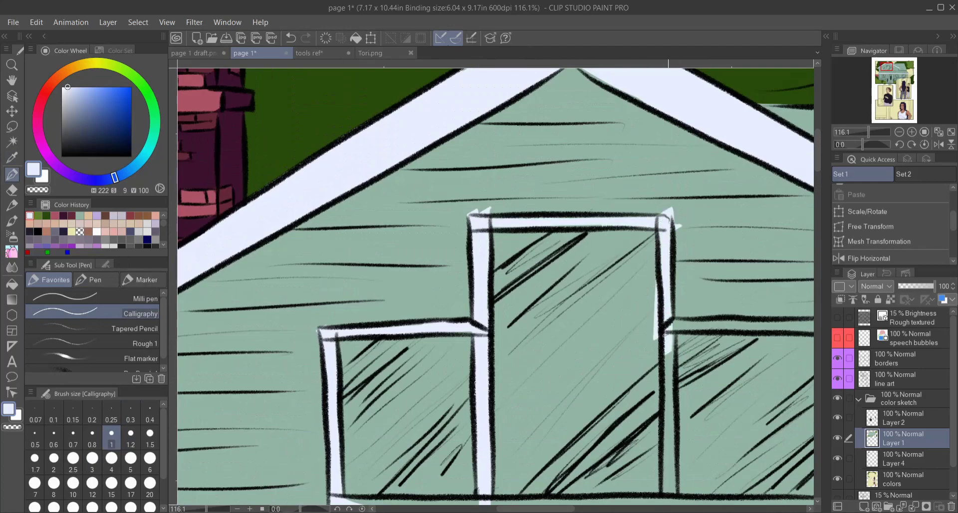
drag(663, 319, 576, 197)
drag(578, 289, 580, 391)
drag(669, 279, 469, 277)
drag(549, 199, 550, 389)
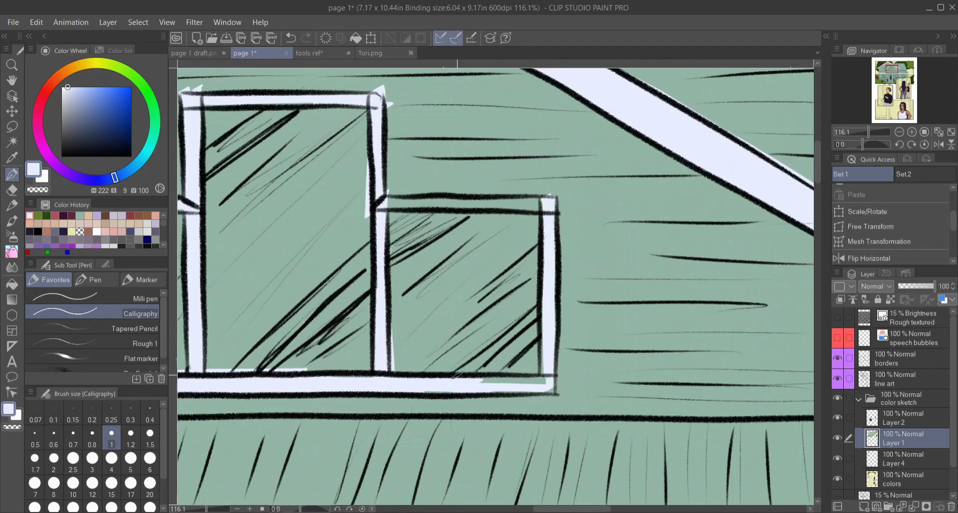
Step: Paint white strokes along the porch window's left, right and inner-corner frames
scroll(494, 284, down, 5)
scroll(499, 300, up, 6)
drag(453, 257, 459, 446)
drag(471, 437, 523, 437)
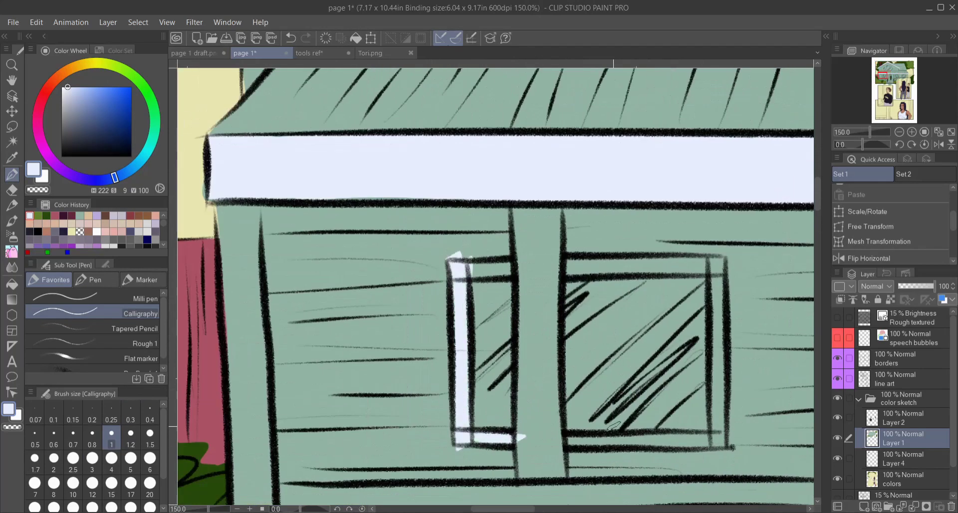
drag(718, 255, 712, 451)
mouse_move(567, 273)
mouse_down()
mouse_move(701, 261)
mouse_move(543, 267)
mouse_up()
drag(545, 279, 524, 254)
Step: Resample the white trim colour and paint both sides of the door frame white
alt+click(524, 282)
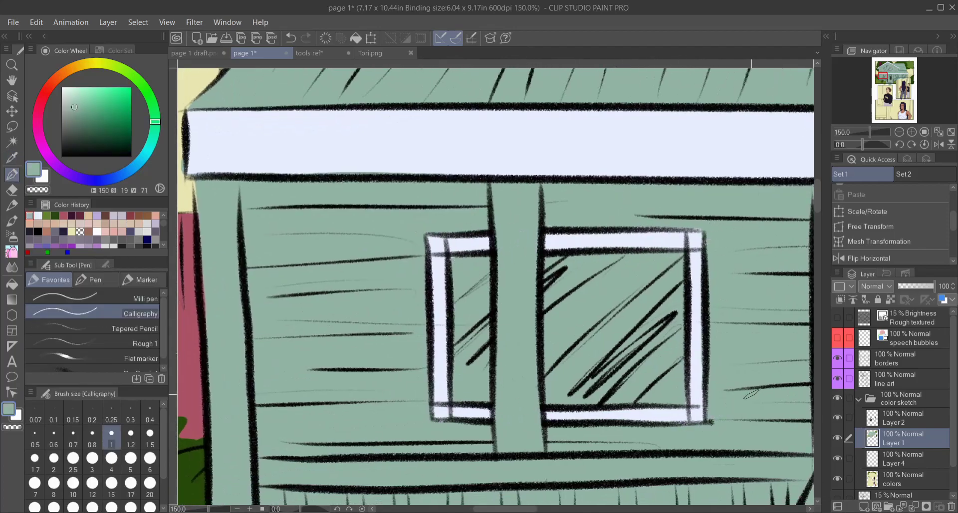
scroll(753, 392, down, 5)
scroll(649, 250, up, 5)
alt+click(391, 179)
drag(655, 86, 659, 461)
drag(661, 426, 462, 426)
drag(623, 71, 628, 423)
scroll(654, 329, down, 5)
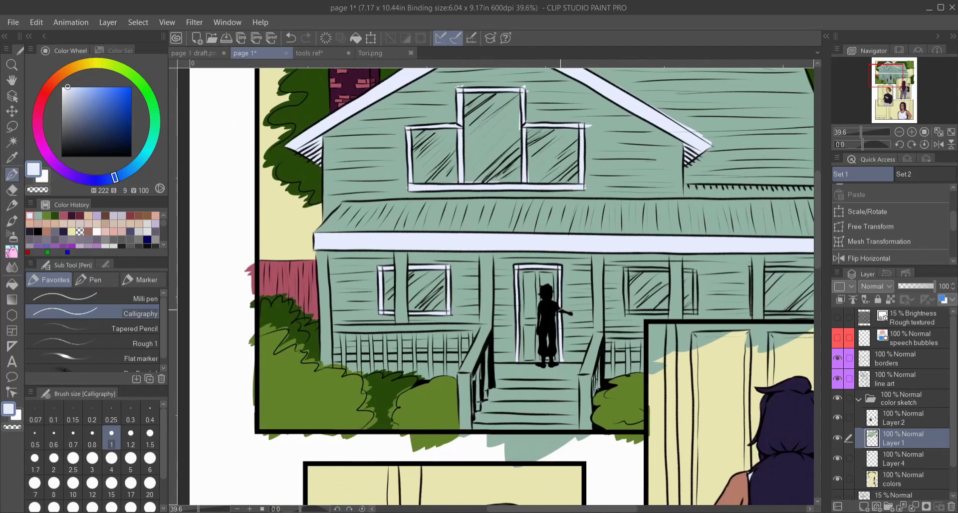
scroll(498, 225, up, 6)
Step: Paint white frames on the larger porch windows, then cover stray white with wall green
mouse_move(374, 170)
mouse_down()
mouse_move(394, 394)
mouse_move(599, 399)
mouse_up()
mouse_move(730, 173)
mouse_down()
mouse_move(729, 429)
mouse_move(369, 174)
mouse_move(174, 150)
mouse_up()
drag(776, 404, 621, 363)
drag(748, 121, 731, 370)
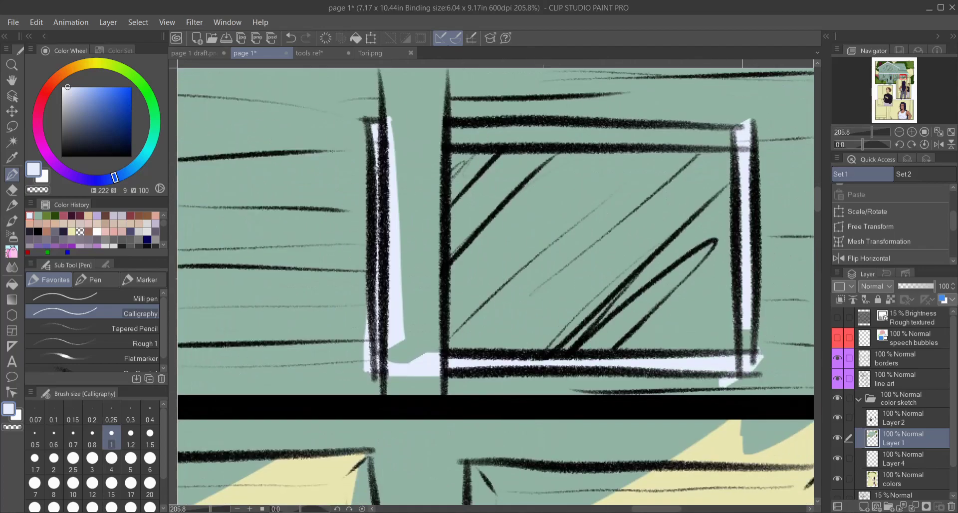
drag(580, 140, 733, 132)
scroll(623, 200, down, 3)
alt+click(501, 160)
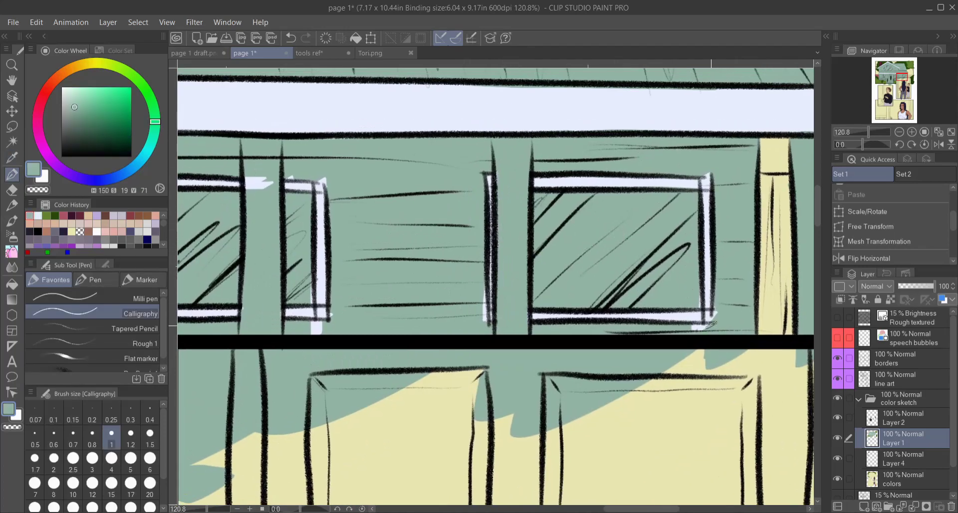
drag(482, 285, 487, 321)
Step: Undo the last stroke, hide the line art and select everything painted on Layer 1
scroll(441, 160, left, 3)
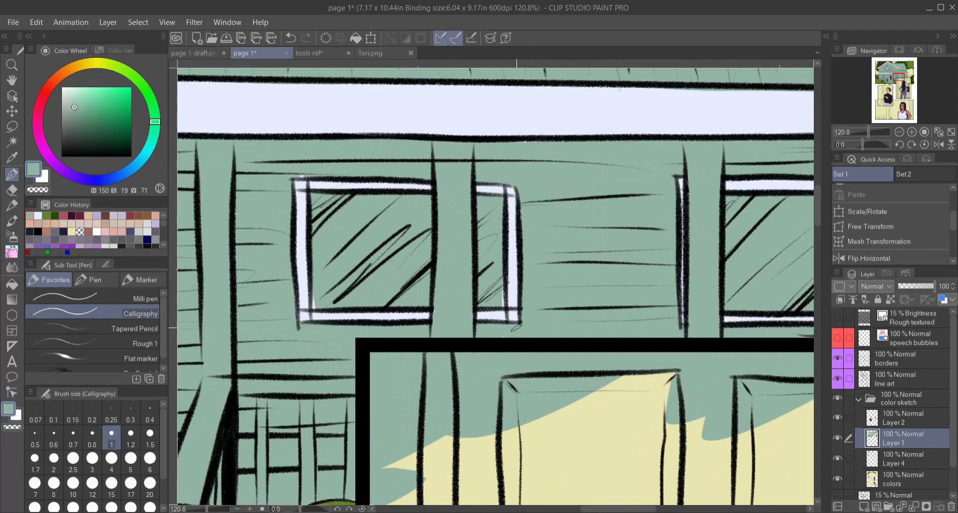
scroll(494, 285, down, 8)
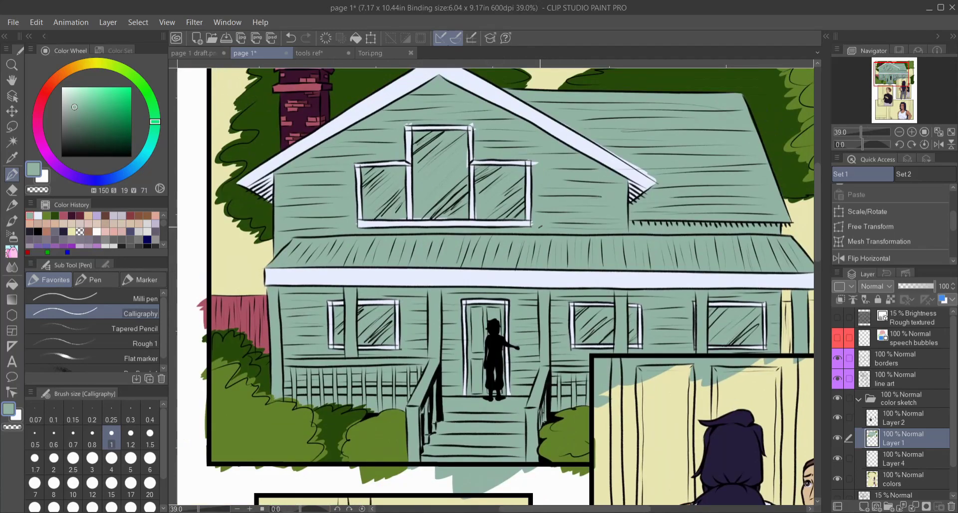
scroll(533, 287, up, 5)
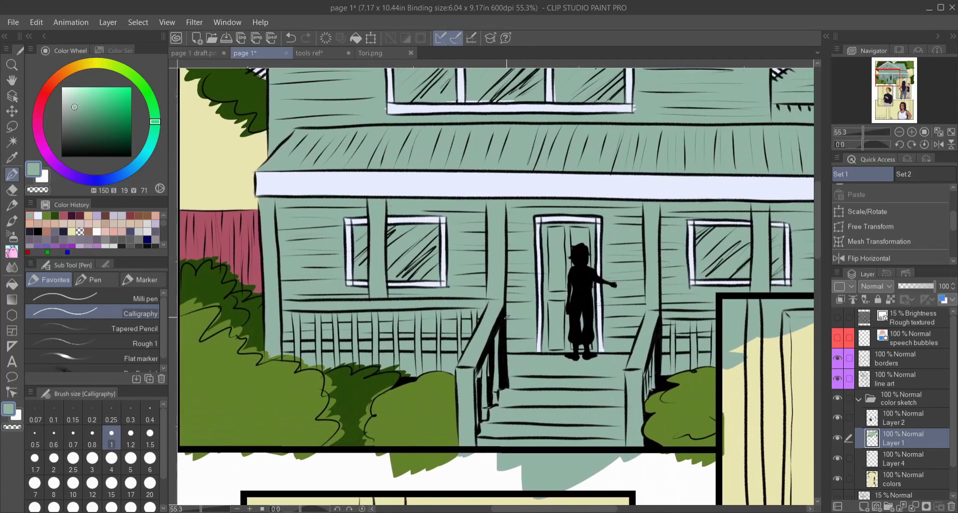
drag(533, 287, 572, 320)
key(ctrl+z)
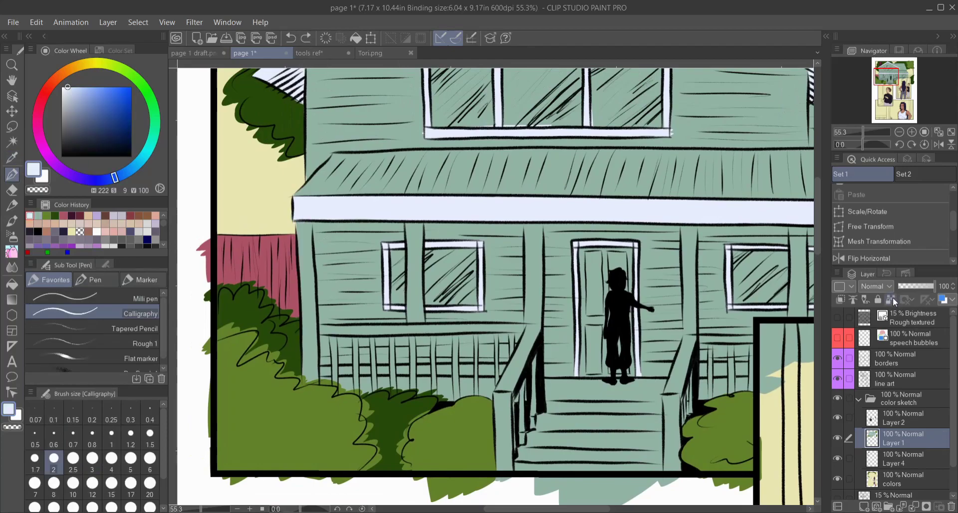
scroll(309, 218, up, 5)
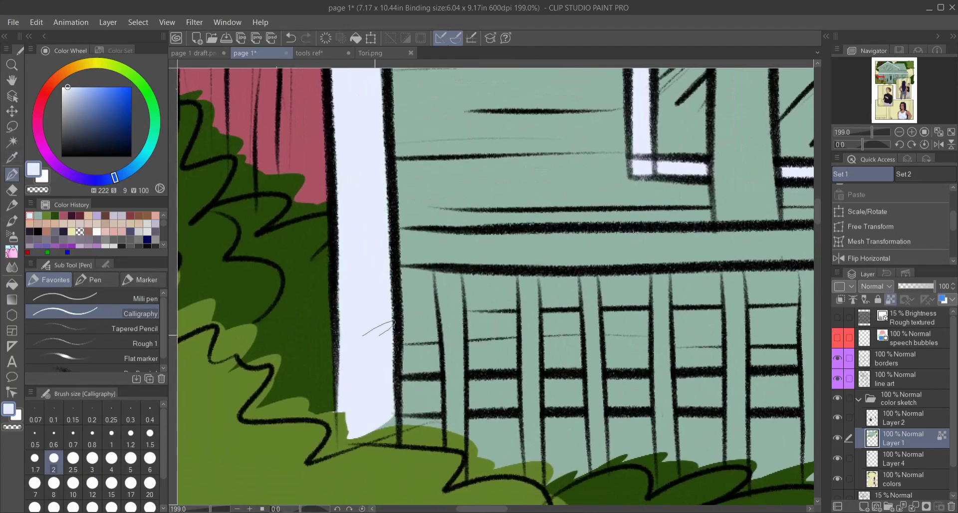
scroll(353, 398, down, 3)
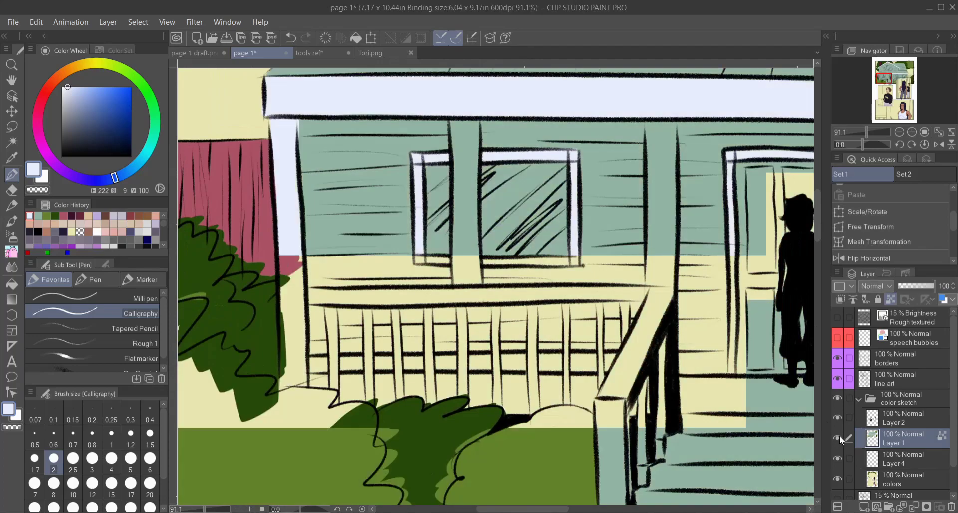
click(837, 378)
ctrl+click(871, 438)
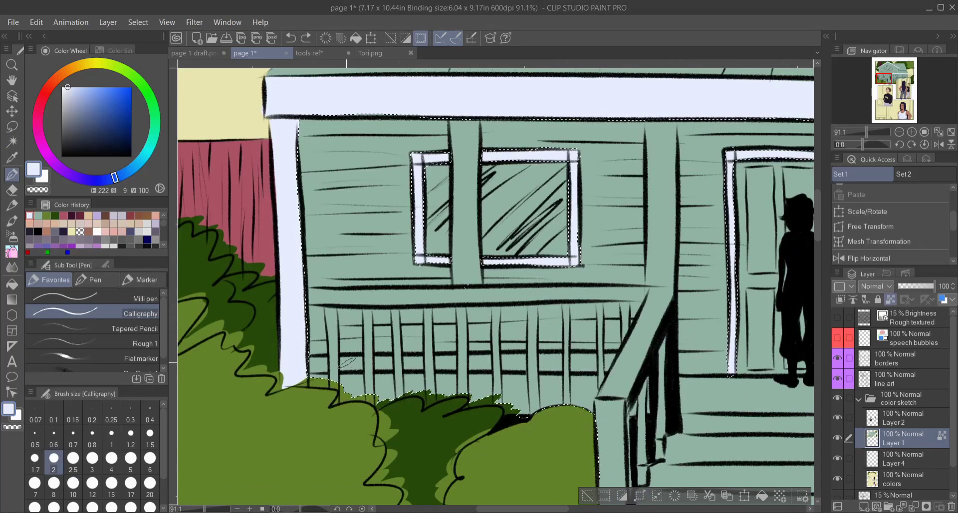
Step: Paint the porch beam, stair rail, balusters and porch posts white
scroll(353, 358, up, 2)
mouse_move(311, 272)
mouse_down()
mouse_move(739, 273)
mouse_move(703, 394)
mouse_move(635, 265)
mouse_up()
drag(626, 296, 648, 464)
mouse_move(689, 251)
mouse_down()
mouse_move(704, 344)
mouse_move(672, 316)
mouse_up()
drag(709, 119, 569, 354)
drag(556, 150, 564, 319)
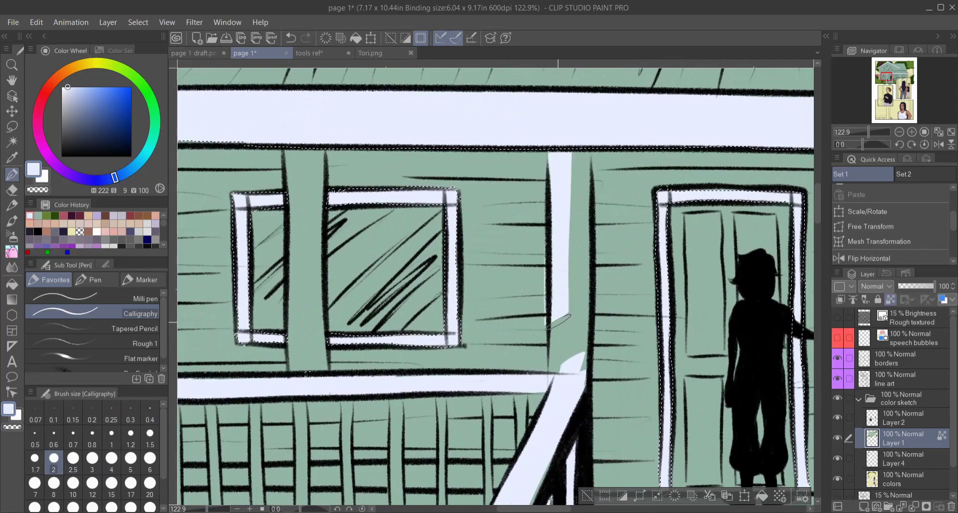
drag(576, 240, 563, 369)
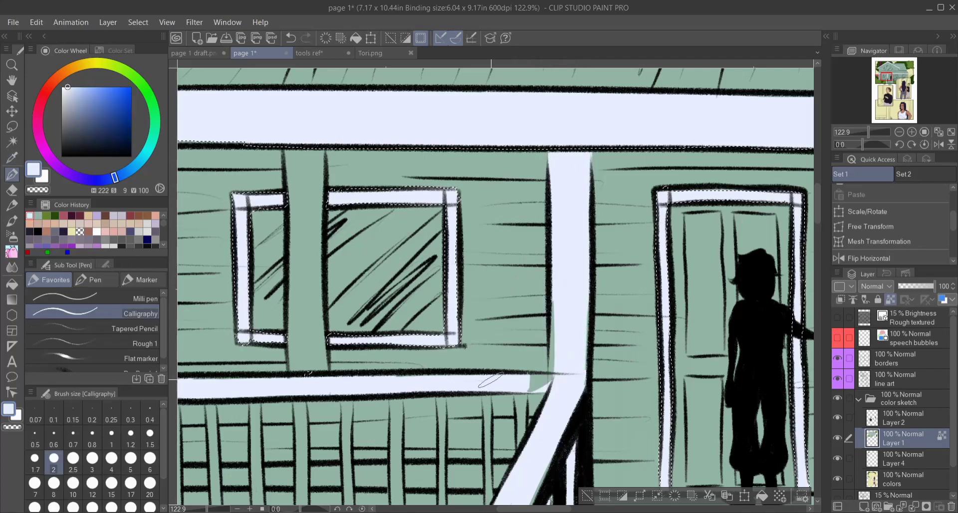
drag(561, 306, 693, 318)
mouse_move(439, 165)
mouse_down()
mouse_move(436, 349)
mouse_move(451, 332)
mouse_up()
Step: Resample the pale blue-white trim and paint the post edges and railing posts
scroll(452, 332, down, 5)
scroll(677, 453, up, 2)
drag(653, 347, 643, 328)
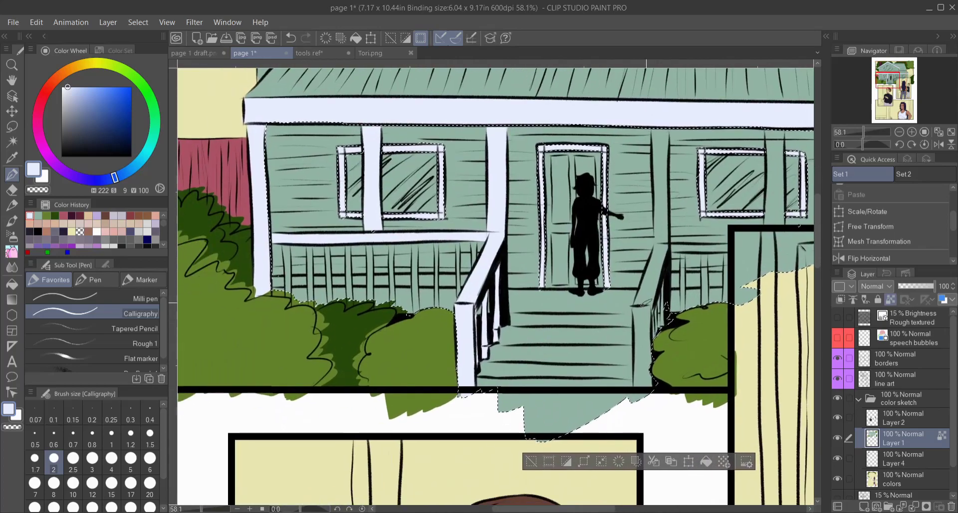
scroll(705, 186, up, 7)
drag(568, 170, 549, 443)
alt+click(548, 233)
alt+click(573, 344)
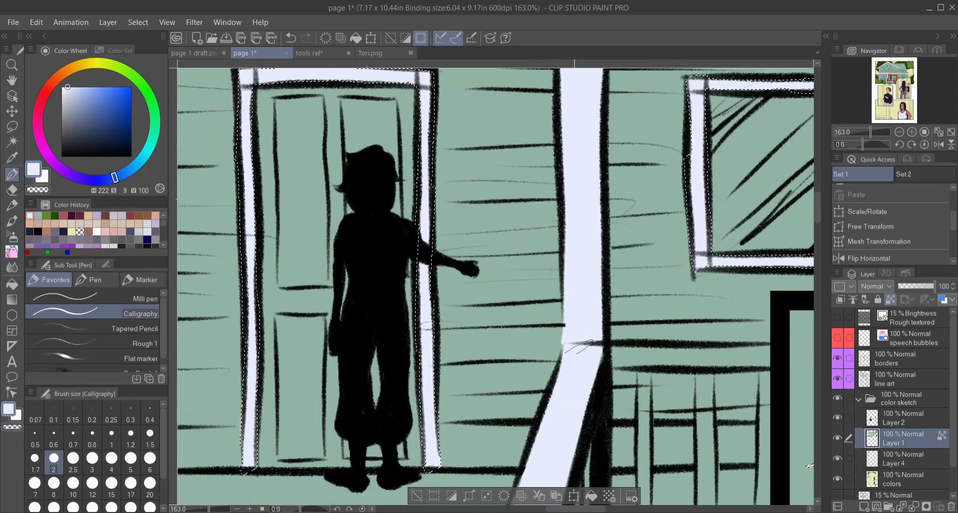
drag(573, 344, 394, 289)
key(bracketleft)
drag(526, 319, 527, 462)
drag(464, 319, 459, 359)
Step: Paint the porch pillar pale blue with a slightly larger brush, then clear the selection
drag(409, 391, 471, 293)
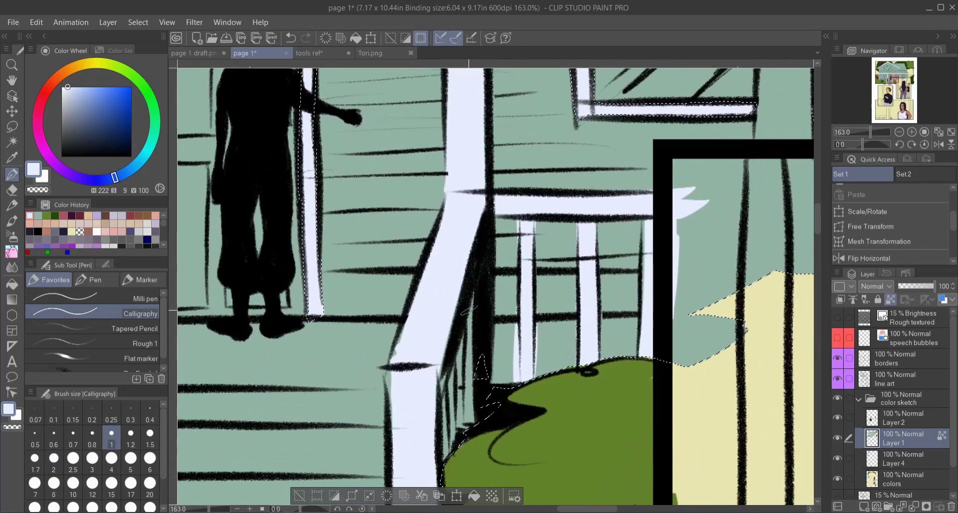
mouse_move(408, 333)
mouse_down()
mouse_move(418, 287)
mouse_move(552, 335)
mouse_move(498, 200)
mouse_move(454, 253)
mouse_up()
alt+click(453, 253)
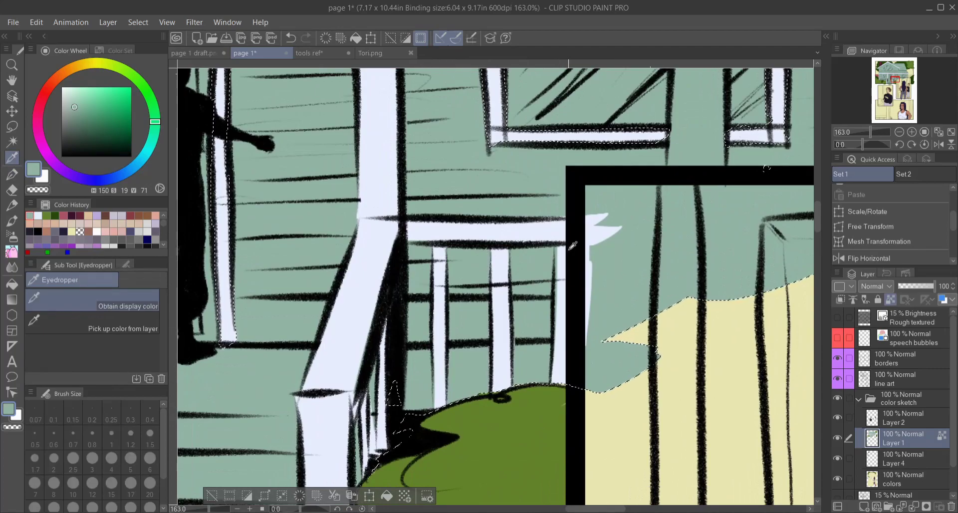
alt+click(379, 149)
scroll(339, 433, down, 5)
key(bracketright)
mouse_move(489, 209)
mouse_down()
mouse_move(488, 319)
mouse_move(353, 367)
mouse_up()
scroll(518, 321, up, 3)
mouse_move(564, 359)
mouse_down()
mouse_move(586, 190)
mouse_move(239, 209)
mouse_move(255, 191)
mouse_up()
key(ctrl+d)
Step: With a fine brush, paint seven pale balusters into the porch railing
scroll(553, 292, down, 2)
scroll(553, 291, down, 3)
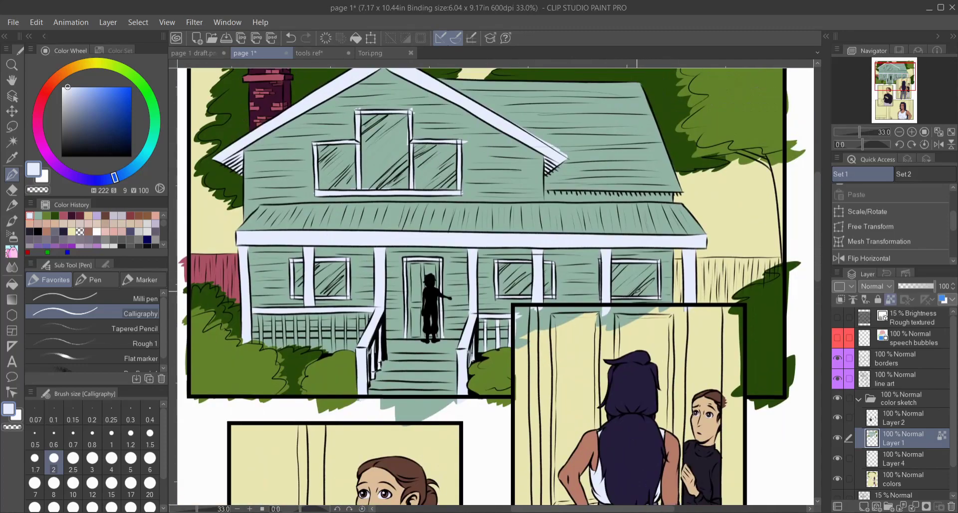
key(ctrl+shift+d)
scroll(574, 279, up, 5)
key(bracketleft)
drag(384, 160, 384, 349)
drag(479, 165, 479, 359)
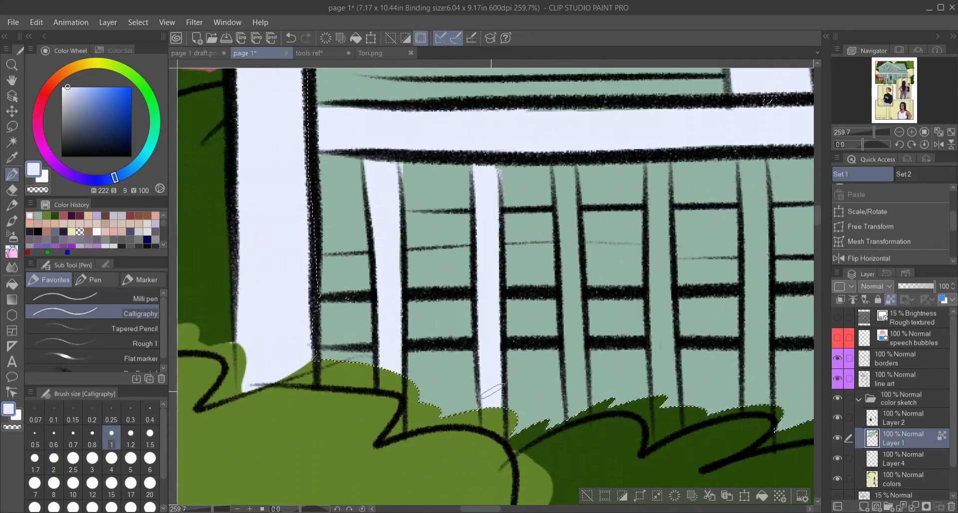
drag(573, 379, 574, 165)
drag(653, 165, 653, 334)
drag(656, 249, 656, 381)
drag(656, 382, 489, 374)
drag(593, 149, 594, 383)
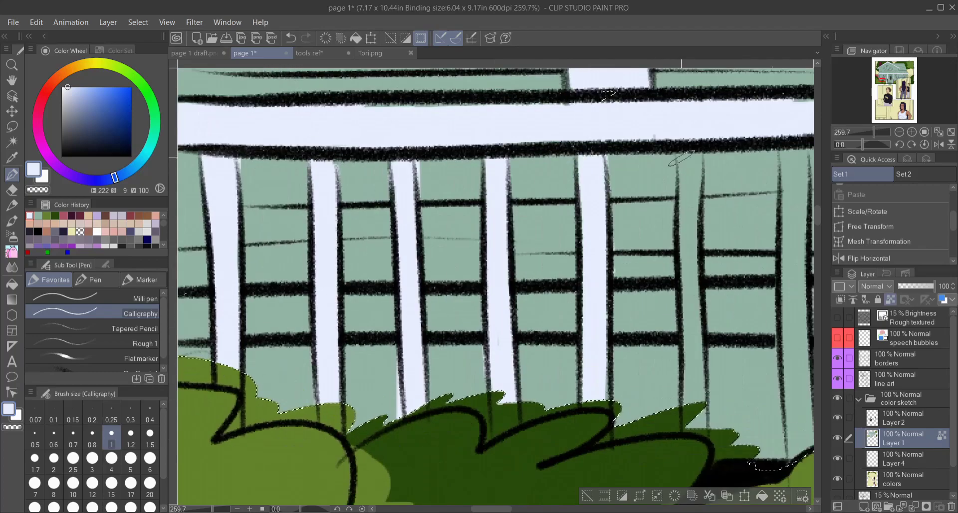
Step: Paint pale strips into the stair railing grid and sample the sage green between balusters
drag(691, 152, 688, 429)
drag(798, 349, 524, 315)
drag(559, 359, 558, 90)
drag(653, 84, 653, 379)
drag(748, 299, 633, 296)
drag(651, 102, 651, 170)
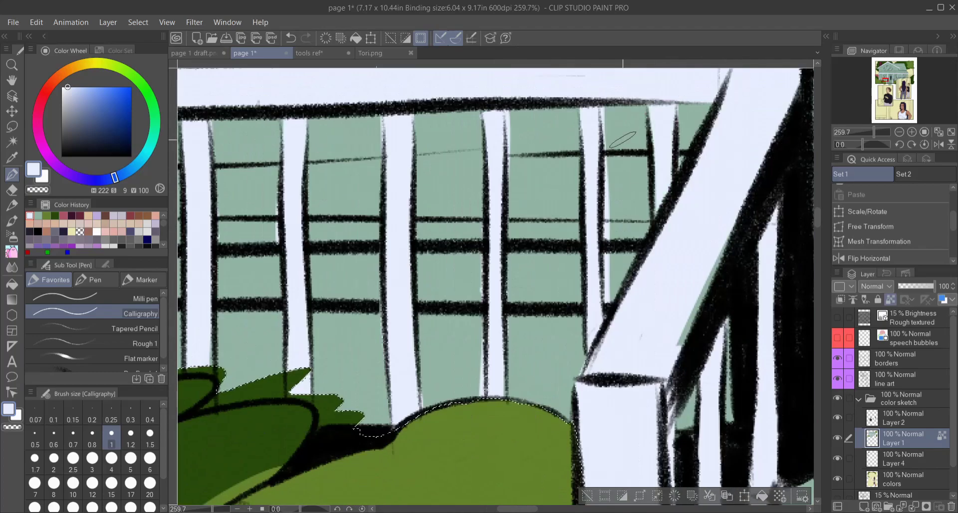
alt+click(624, 138)
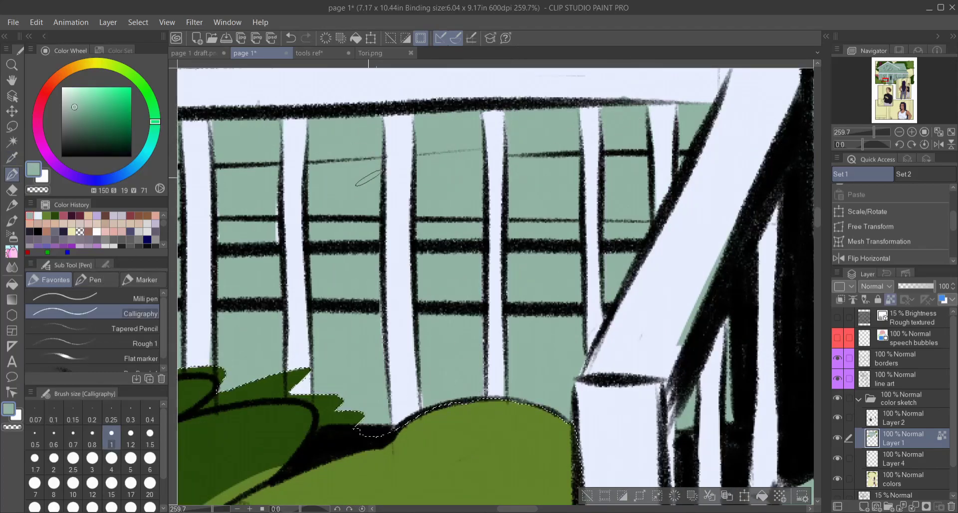
Step: Inspect the upper railing, sampling its pale lavender and then the sage wall green
drag(449, 249, 556, 336)
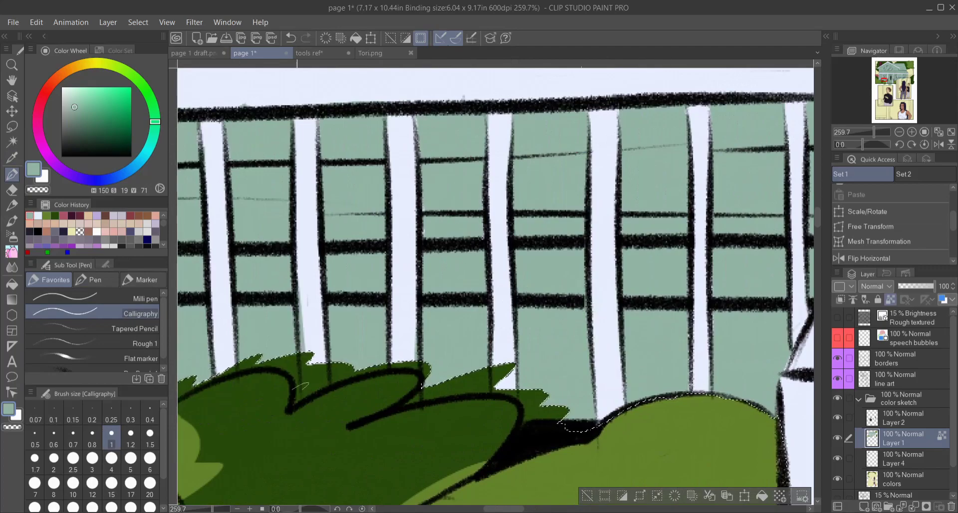
drag(289, 382, 349, 307)
drag(449, 149, 449, 309)
alt+click(495, 166)
drag(648, 199, 499, 199)
drag(590, 147, 590, 183)
scroll(590, 183, down, 6)
scroll(605, 255, down, 2)
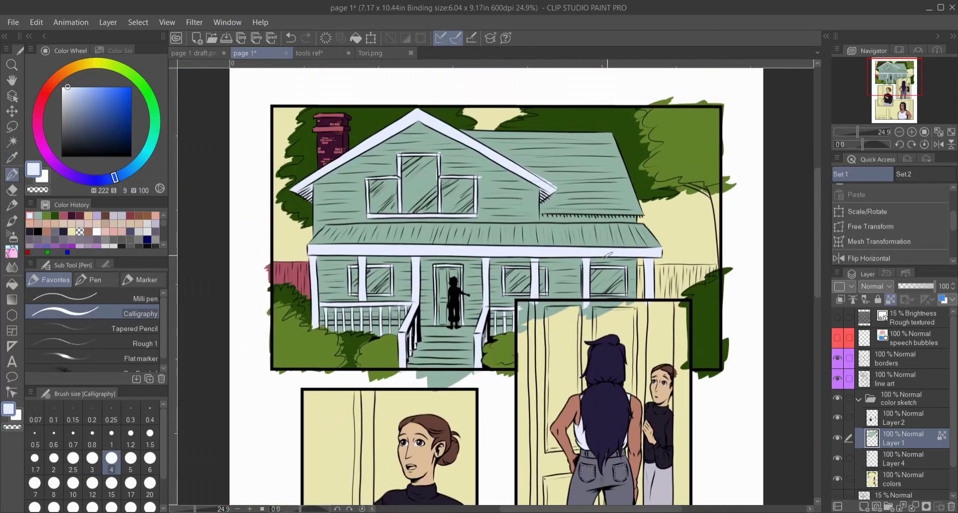
scroll(349, 195, up, 10)
alt+click(350, 195)
Step: Sample the red and paint the fence beside the house red
scroll(439, 225, down, 6)
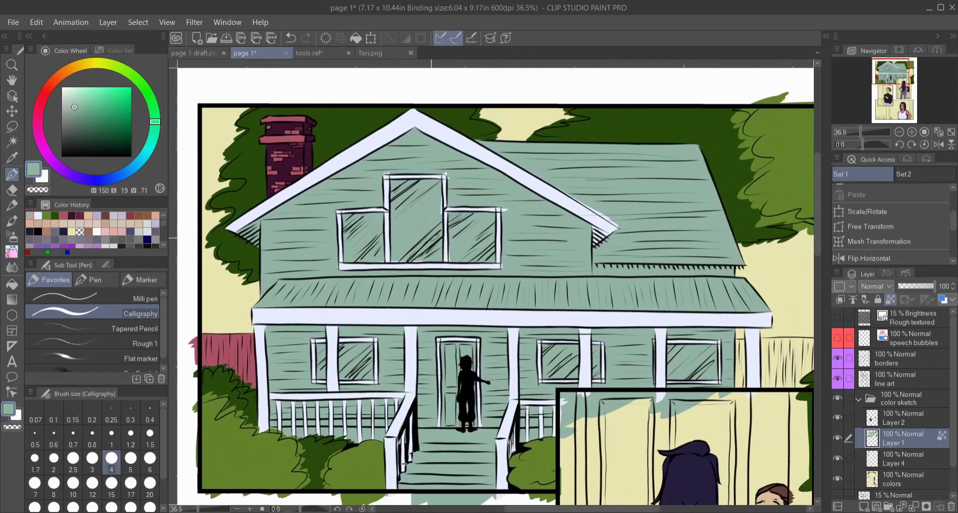
drag(496, 305, 474, 242)
scroll(214, 279, up, 5)
alt+click(310, 278)
scroll(599, 250, down, 3)
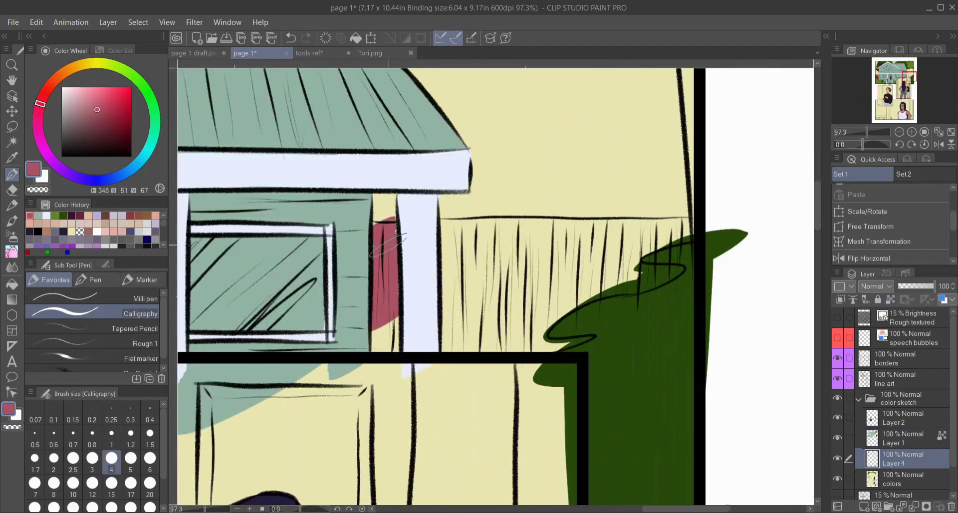
drag(449, 250, 499, 379)
drag(498, 240, 573, 349)
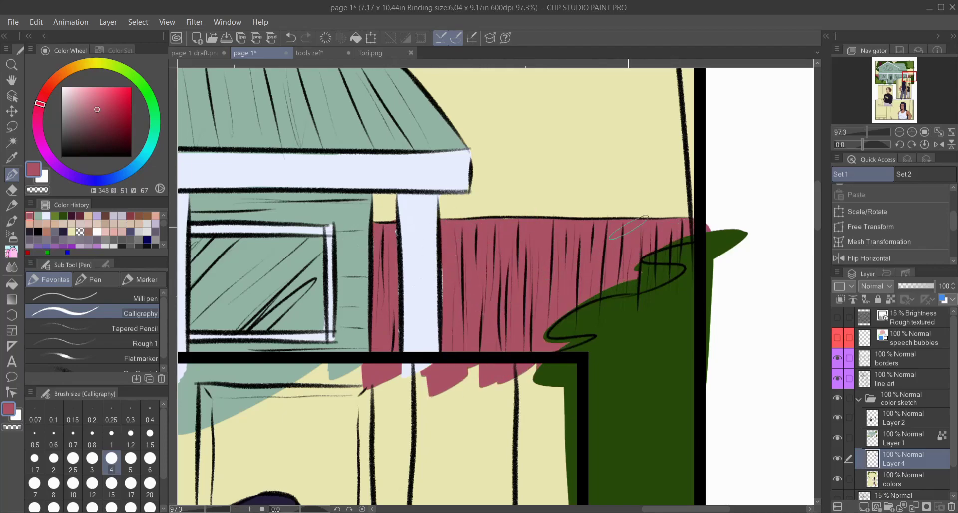
Step: Fill the main roof with dark purple, including the top edge, gable corner and edge spikes
drag(396, 297, 473, 290)
key(alt+bracketright)
key(e)
scroll(473, 289, down, 5)
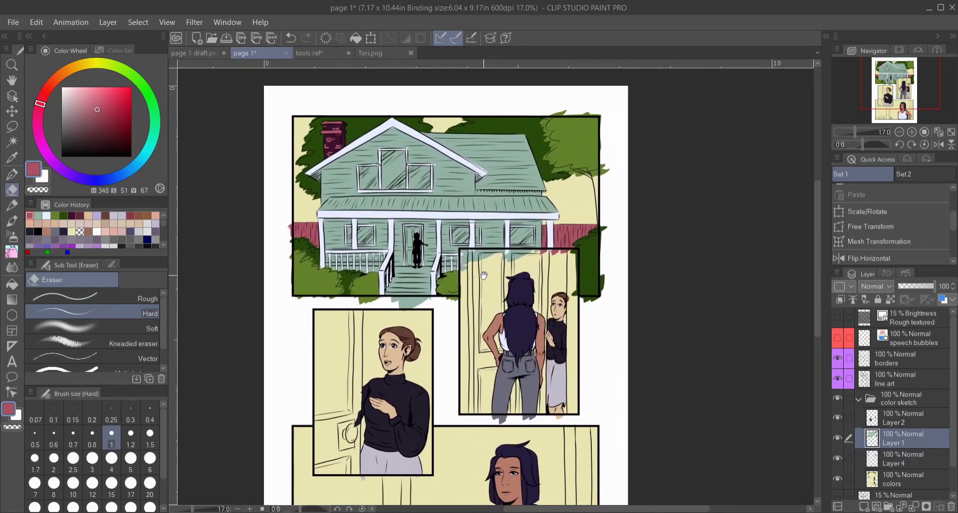
scroll(370, 158, up, 6)
scroll(370, 157, down, 4)
key(p)
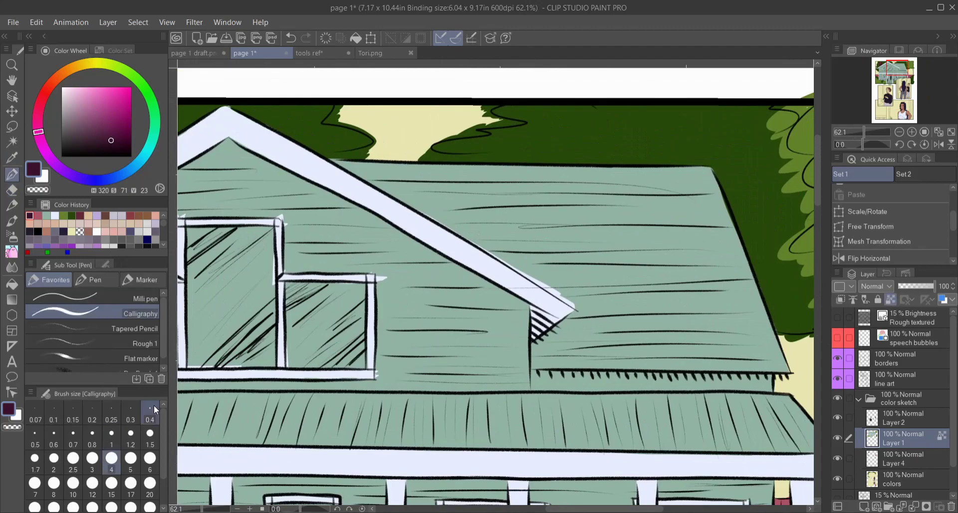
mouse_move(339, 162)
mouse_down()
mouse_move(665, 196)
mouse_move(709, 180)
mouse_move(698, 294)
mouse_up()
scroll(699, 295, up, 4)
mouse_move(209, 150)
mouse_down()
mouse_move(344, 173)
mouse_move(459, 227)
mouse_move(738, 409)
mouse_move(711, 301)
mouse_move(662, 341)
mouse_up()
drag(461, 319, 526, 244)
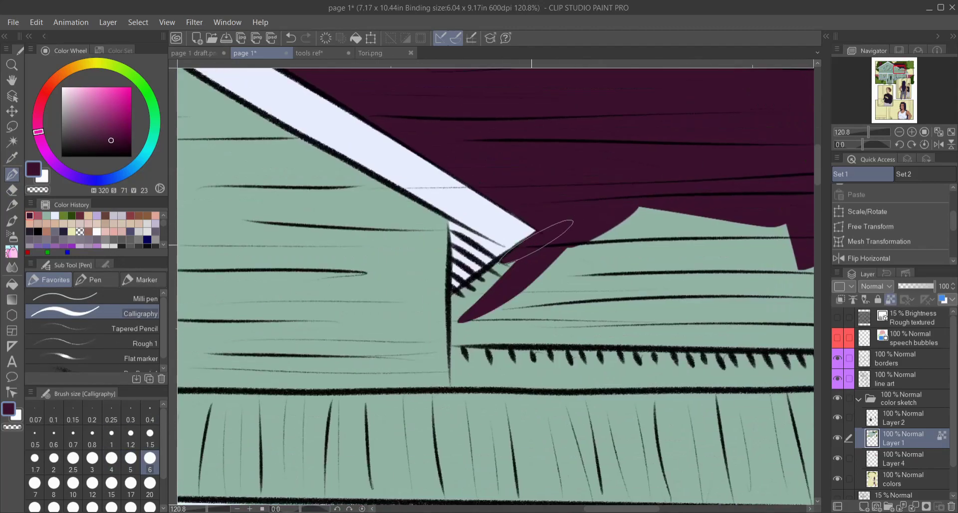
mouse_move(531, 322)
mouse_down()
mouse_move(738, 299)
mouse_move(484, 294)
mouse_up()
Step: Sample the sage wall green, hide the line art and select the middle upper window
drag(495, 203, 658, 299)
alt+click(452, 362)
scroll(463, 334, left, 10)
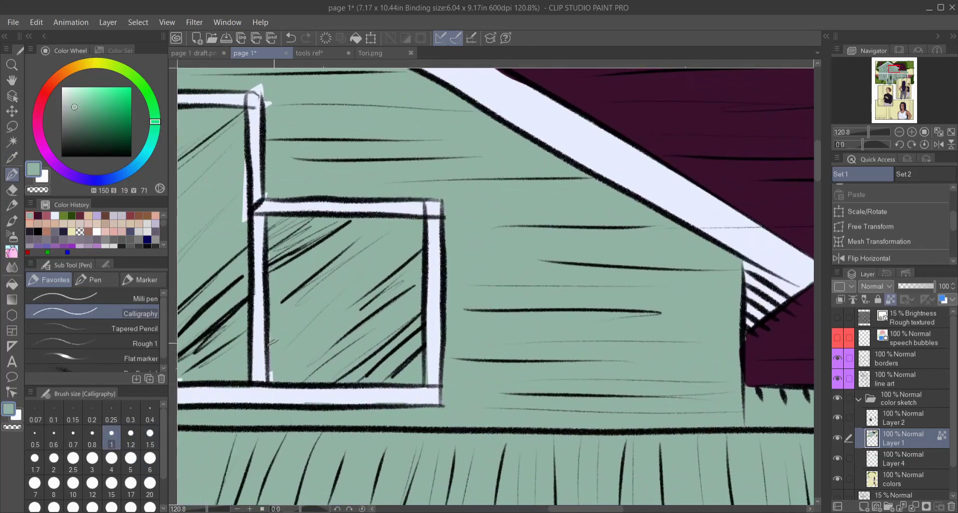
scroll(276, 369, left, 5)
scroll(494, 284, right, 10)
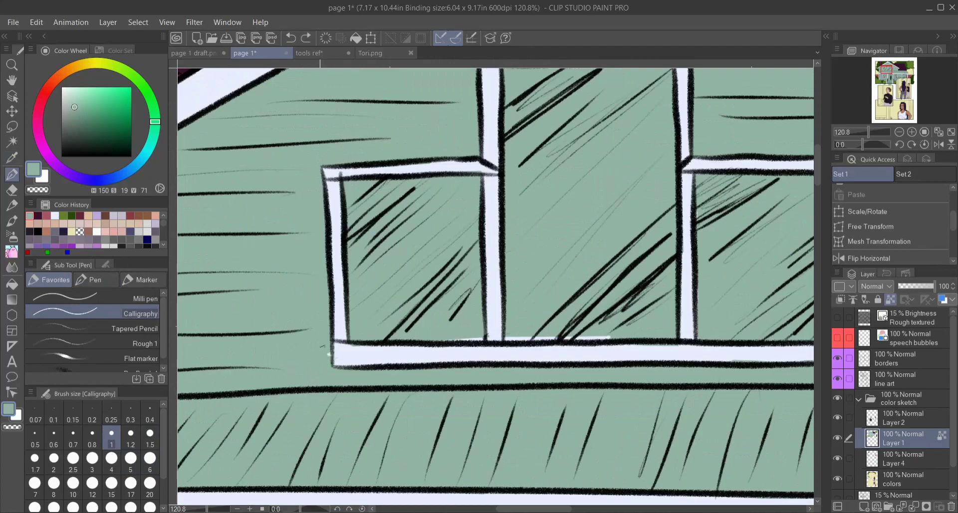
scroll(492, 335, down, 2)
scroll(492, 335, up, 3)
click(837, 378)
click(499, 319)
Step: Fill the middle, side upper and ground-floor windows with pale yellow
alt+click(723, 89)
key(alt+BackSpace)
click(634, 359)
key(alt+BackSpace)
click(364, 359)
key(alt+BackSpace)
scroll(466, 387, down, 2)
click(523, 299)
key(alt+BackSpace)
scroll(607, 324, down, 2)
Step: Show, then hide, the line art layer to check the yellow window fills
click(837, 378)
scroll(607, 325, down, 3)
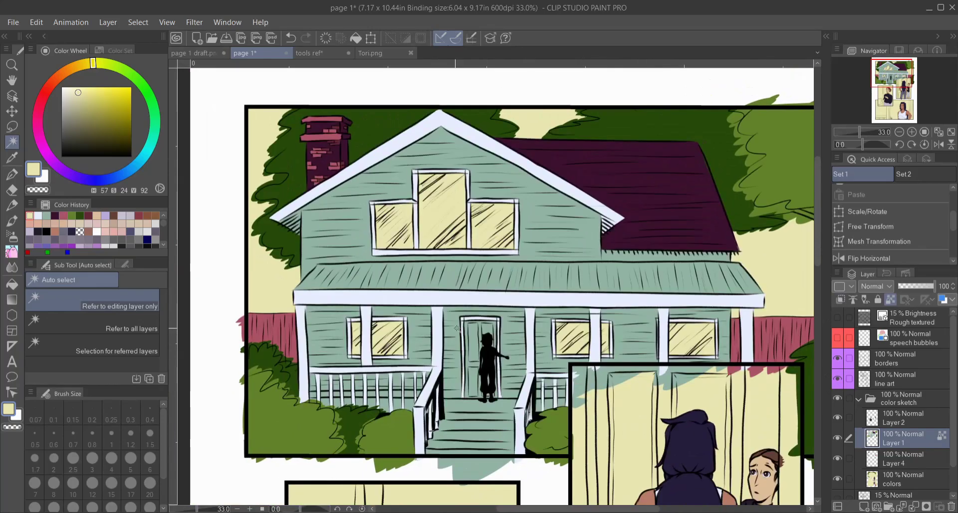
scroll(449, 215, up, 6)
scroll(635, 289, down, 1)
click(837, 378)
Step: Streak pale-blue glare across the tall middle, right upper and left upper windows
key(p)
click(37, 216)
mouse_move(526, 187)
mouse_down()
mouse_move(577, 160)
mouse_move(643, 419)
mouse_up()
scroll(353, 376, right, 5)
key(w)
click(583, 335)
key(p)
drag(583, 336, 577, 342)
scroll(577, 342, left, 5)
click(459, 337)
drag(459, 338, 499, 299)
key(ctrl+d)
Step: Show the line art again, shrink the brush and sample the siding green
scroll(493, 285, down, 5)
click(836, 378)
scroll(433, 327, up, 5)
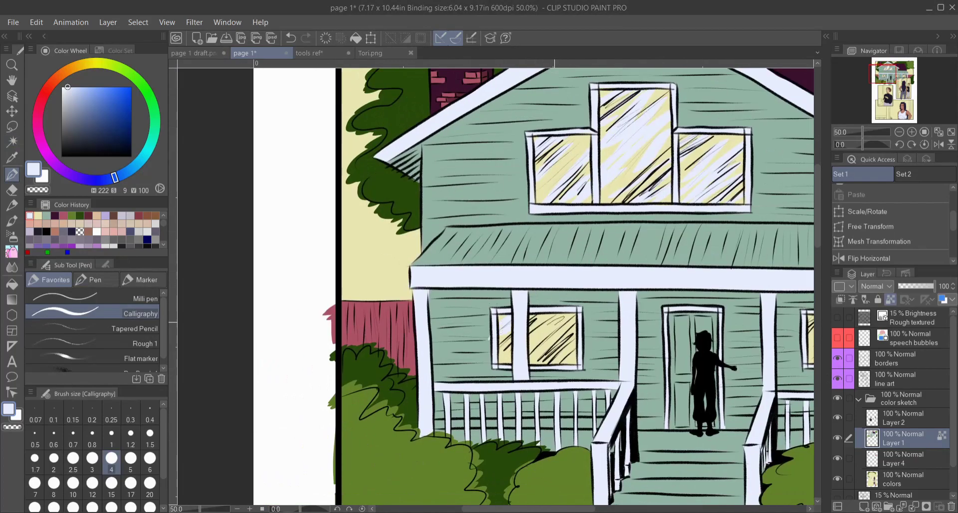
key([)
key([)
key([)
scroll(494, 285, right, 5)
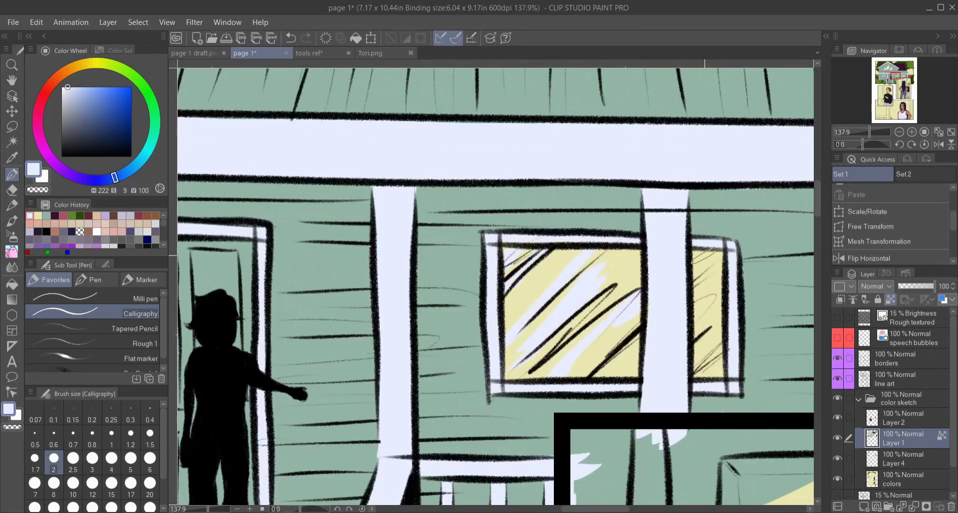
scroll(494, 284, right, 5)
alt+click(385, 321)
scroll(493, 284, down, 7)
scroll(605, 335, up, 4)
Step: Sample the roof's dark purple and paint the porch roof with it
alt+click(674, 150)
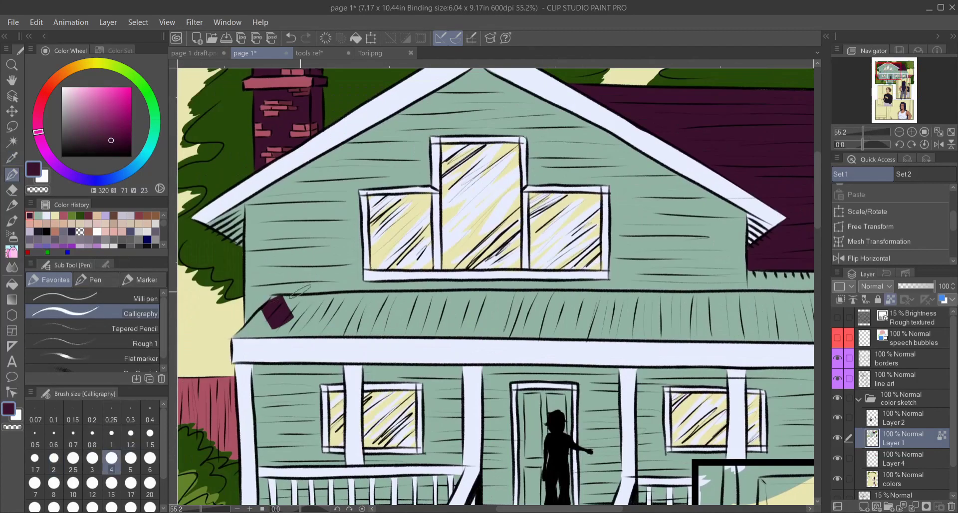
scroll(302, 291, up, 3)
key(ctrl+shift+d)
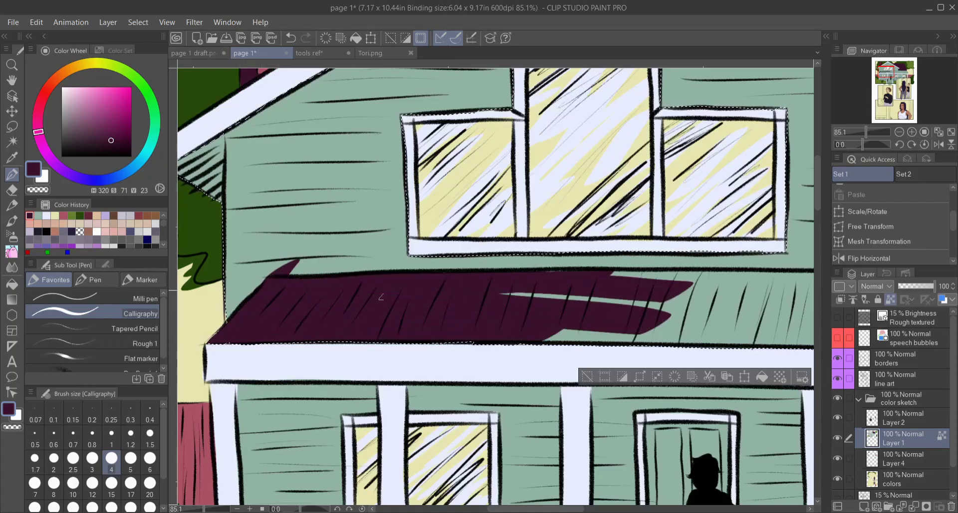
scroll(578, 304, right, 8)
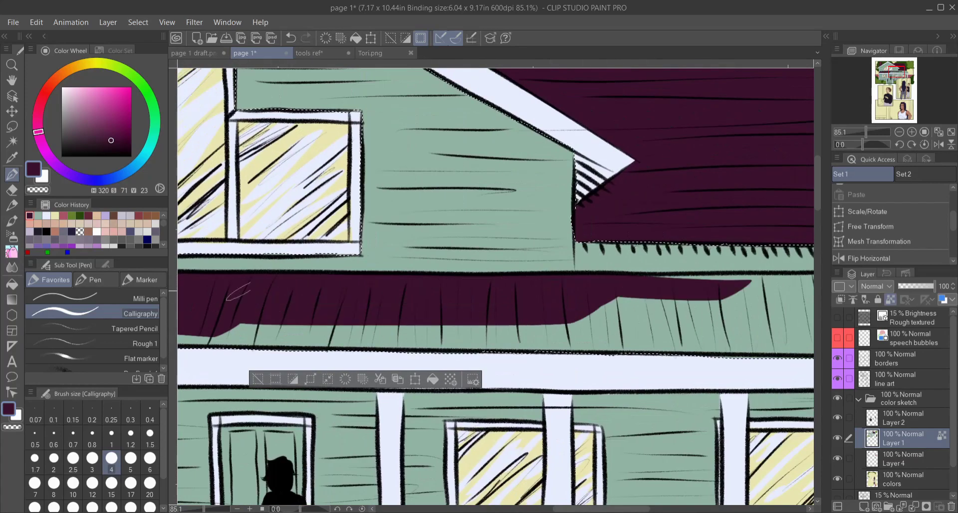
scroll(658, 274, right, 8)
scroll(646, 249, down, 5)
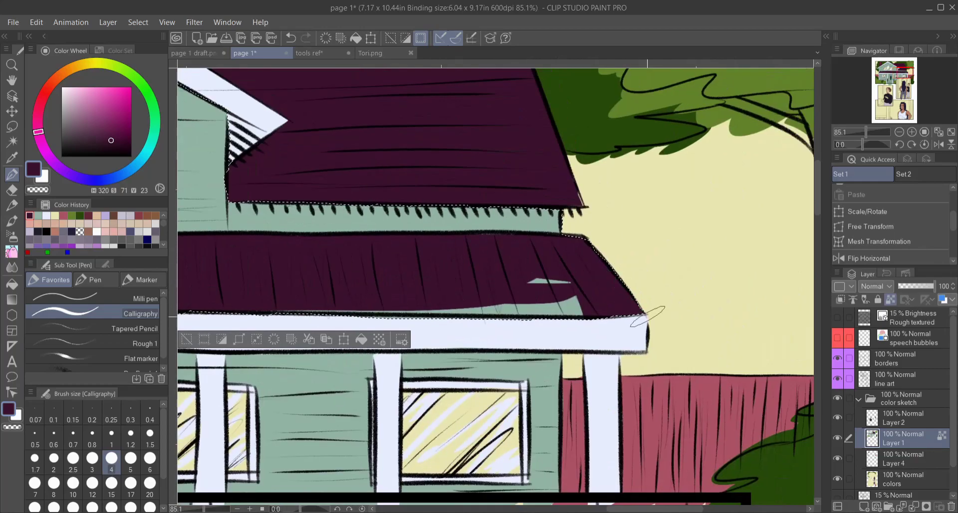
key(ctrl+d)
scroll(464, 244, up, 6)
scroll(401, 196, down, 5)
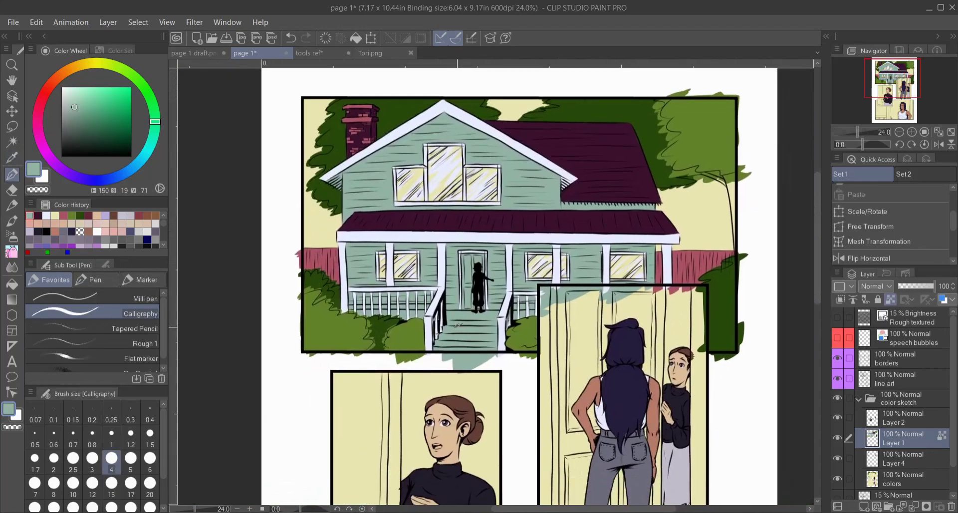
scroll(473, 250, up, 7)
key(ctrl+z)
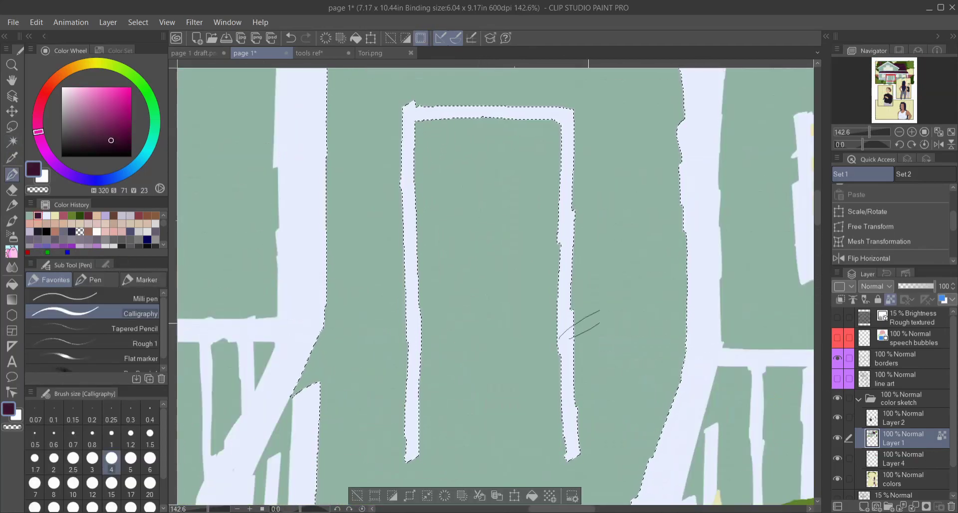
scroll(494, 250, down, 5)
scroll(496, 264, up, 5)
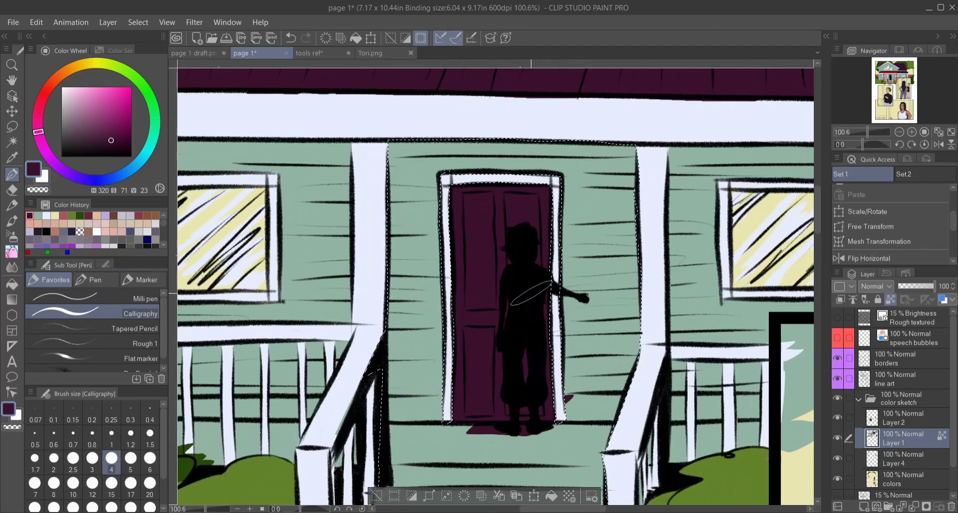
scroll(494, 264, down, 5)
scroll(303, 158, up, 6)
Step: Sample a dark maroon and paint the front door with it
key(i)
click(303, 159)
key(p)
scroll(303, 159, down, 6)
scroll(499, 358, up, 3)
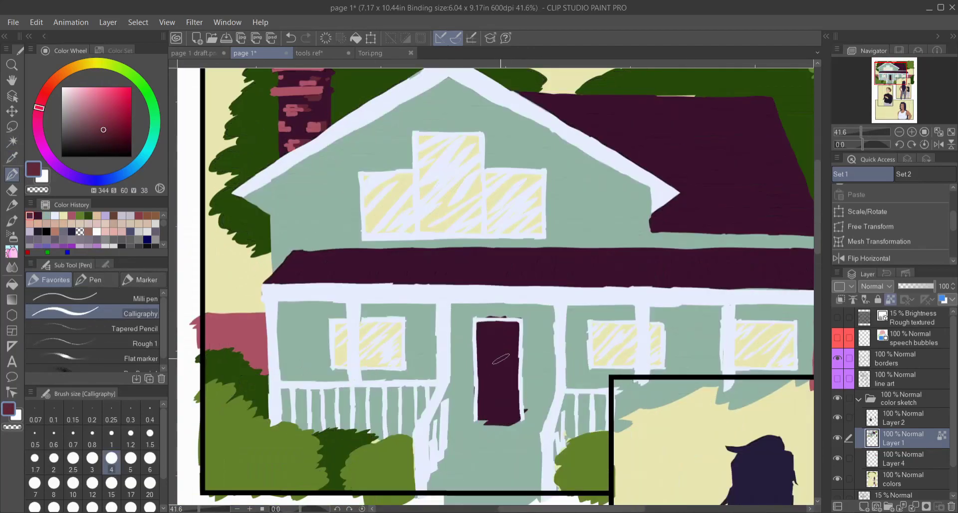
click(407, 444)
scroll(498, 372, up, 4)
scroll(499, 349, down, 5)
scroll(494, 343, up, 5)
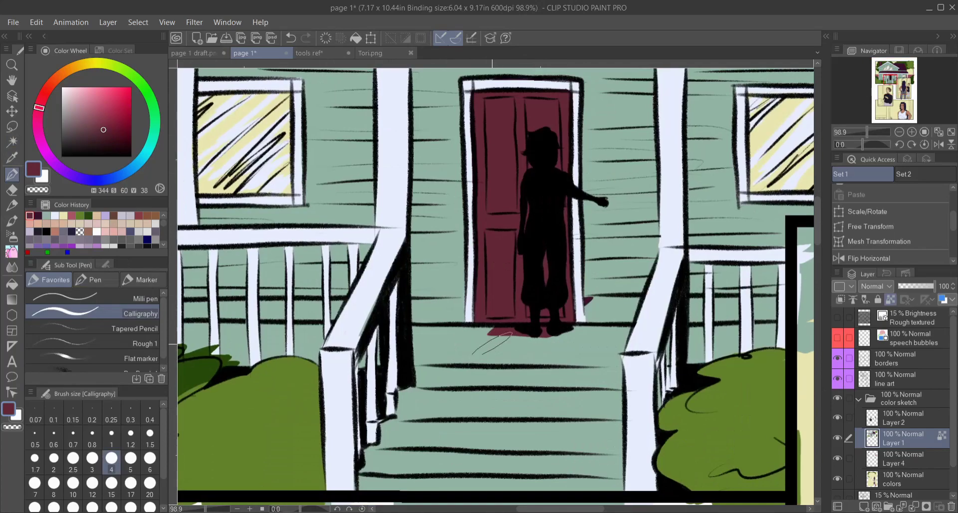
Step: Paint the porch floor, stairs and area under the left railing dark purple
key(w)
click(498, 344)
key(p)
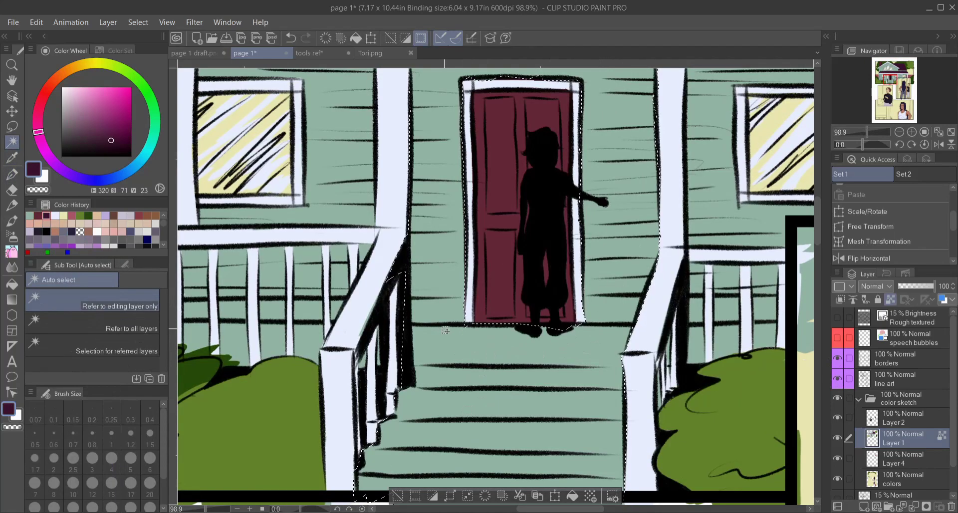
mouse_move(428, 339)
mouse_down()
mouse_move(556, 337)
mouse_move(448, 439)
mouse_up()
drag(499, 399, 521, 284)
drag(439, 399, 476, 271)
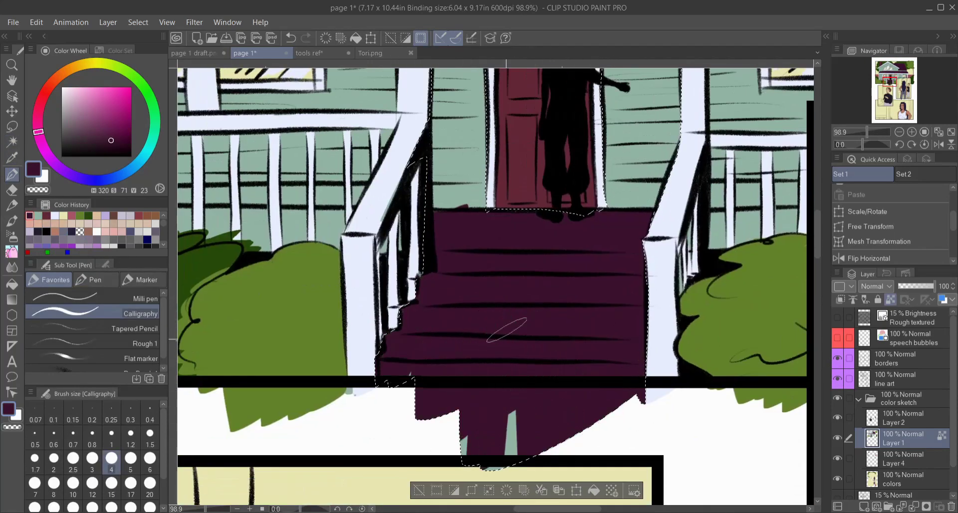
key(ctrl+d)
scroll(560, 259, down, 5)
scroll(560, 259, up, 5)
scroll(561, 260, down, 5)
scroll(561, 256, up, 5)
scroll(561, 256, down, 5)
scroll(561, 256, up, 3)
Step: Auto Select the first gap between the balusters and paint it
key(w)
click(436, 324)
scroll(437, 324, up, 3)
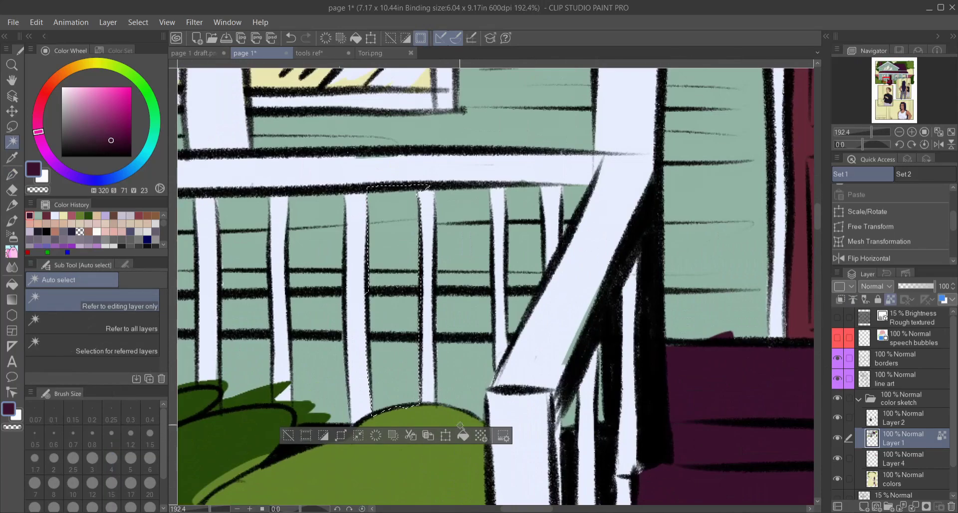
key(p)
key(w)
key(p)
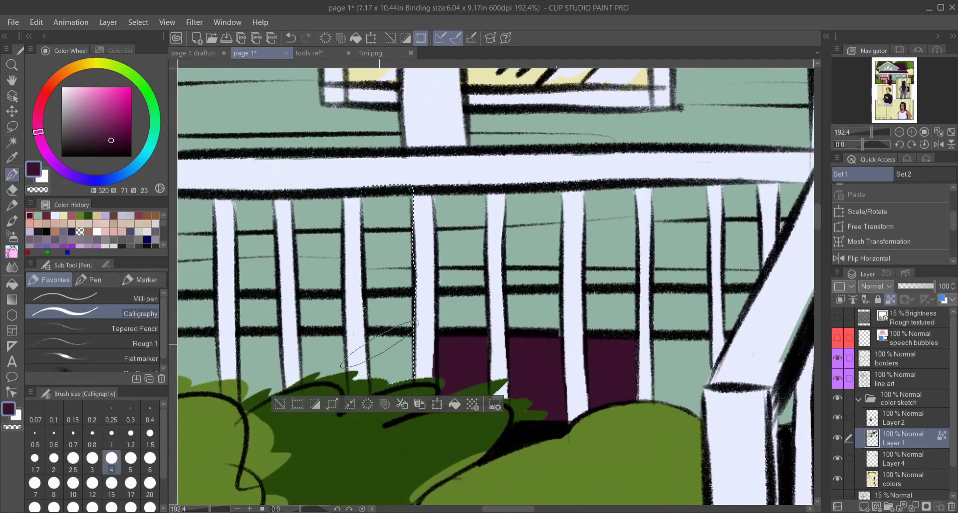
scroll(377, 348, left, 5)
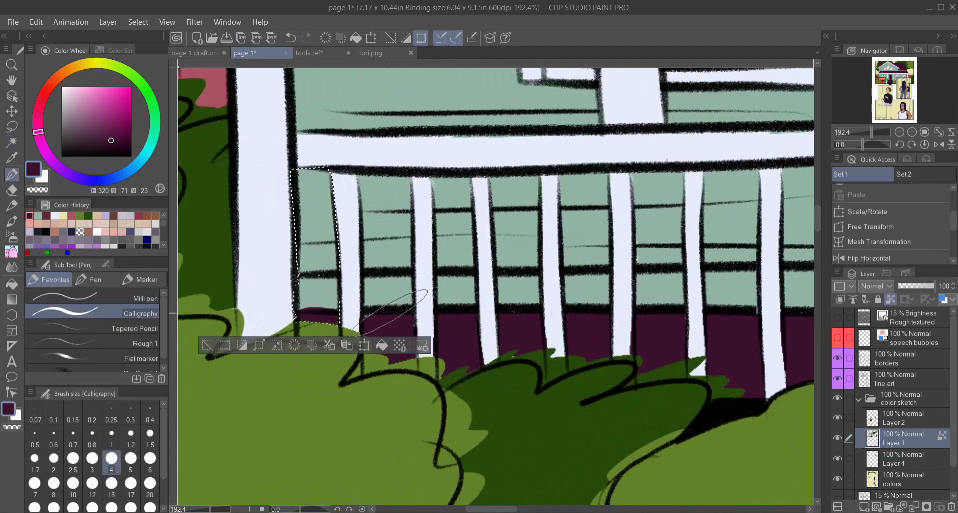
key(ctrl+d)
scroll(376, 317, right, 5)
Step: Select and fill two more gaps between the balusters
key(w)
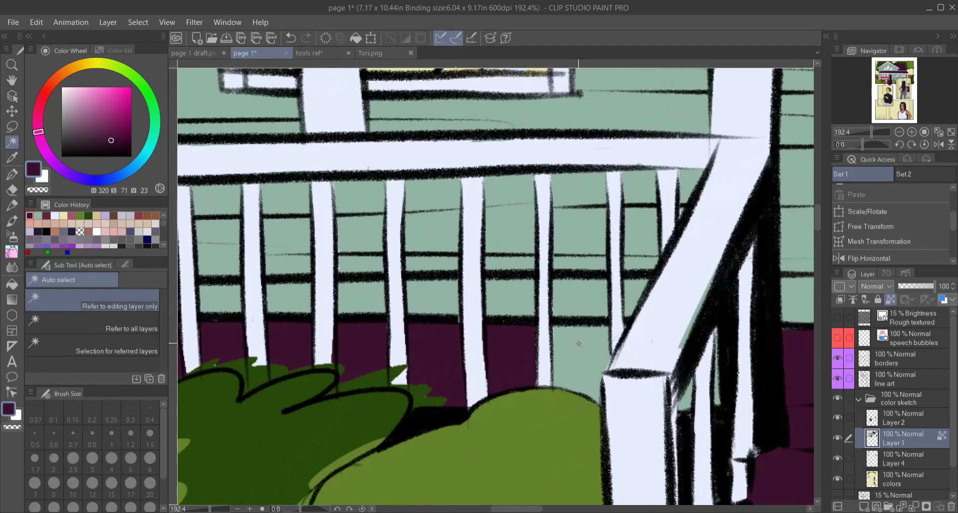
click(588, 379)
key(p)
scroll(483, 349, right, 5)
key(w)
click(489, 317)
key(p)
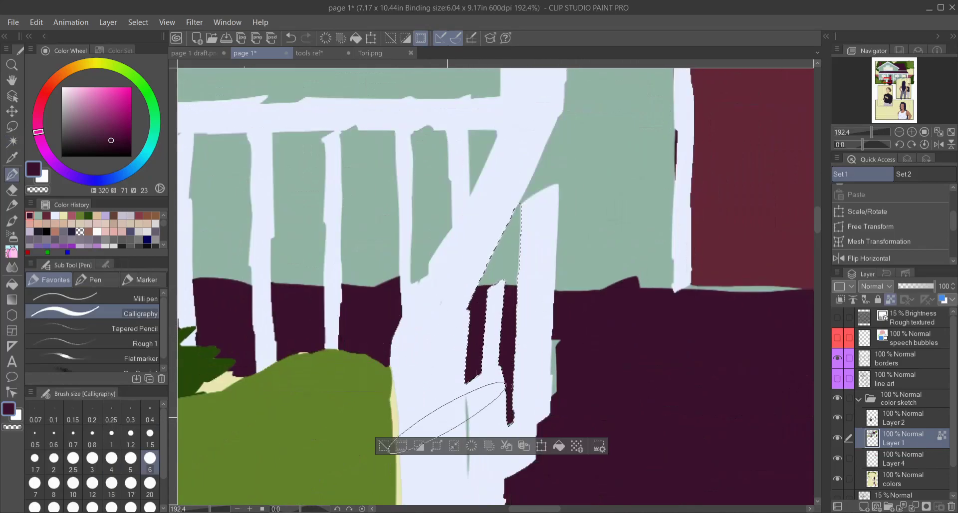
key(ctrl+d)
scroll(489, 292, left, 2)
Step: Select the wall patch between the balusters and paint it dark purple
key(i)
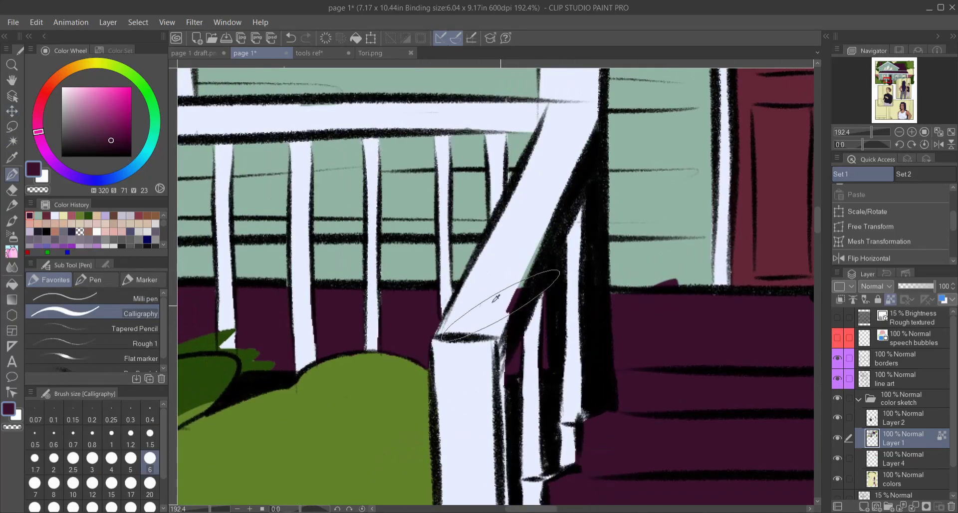
click(464, 235)
key(p)
scroll(548, 249, down, 3)
scroll(621, 238, up, 4)
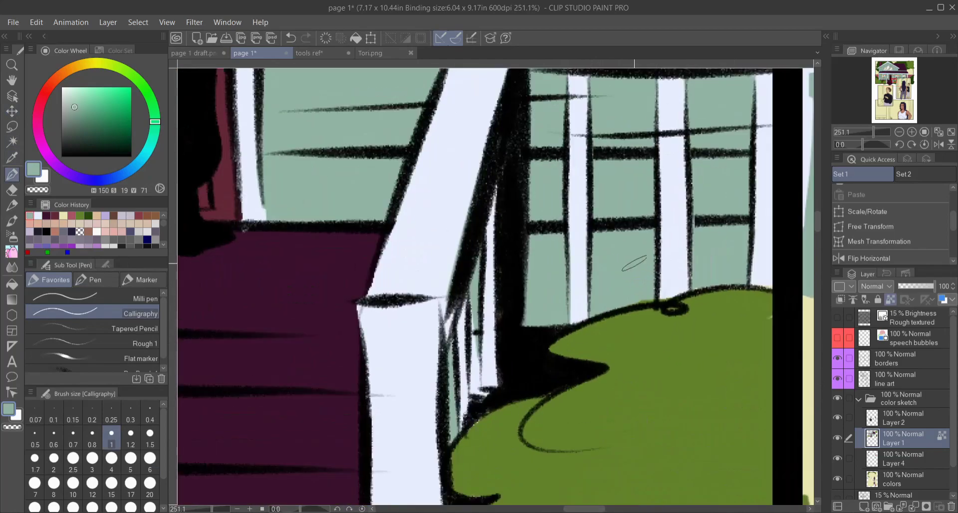
key(w)
click(546, 269)
key(i)
click(300, 260)
key(p)
drag(539, 230, 554, 320)
Step: Paint the right wall patch and the narrow strip beside the railing dark purple
key(w)
click(630, 274)
key(p)
drag(630, 273, 641, 277)
key(w)
click(474, 270)
key(p)
drag(469, 259, 477, 286)
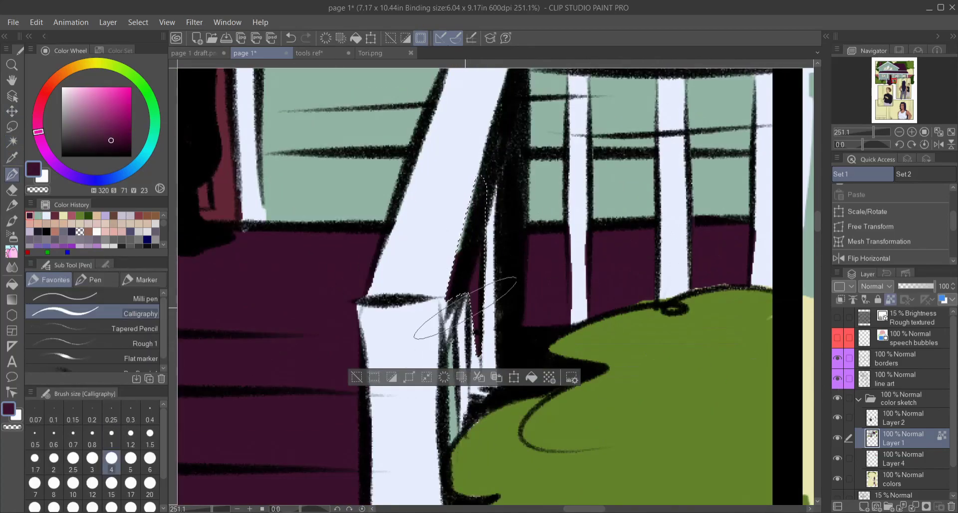
scroll(476, 286, down, 5)
key(ctrl+d)
Step: Select the stairs and stripe the treads with maroon strokes
scroll(532, 320, up, 5)
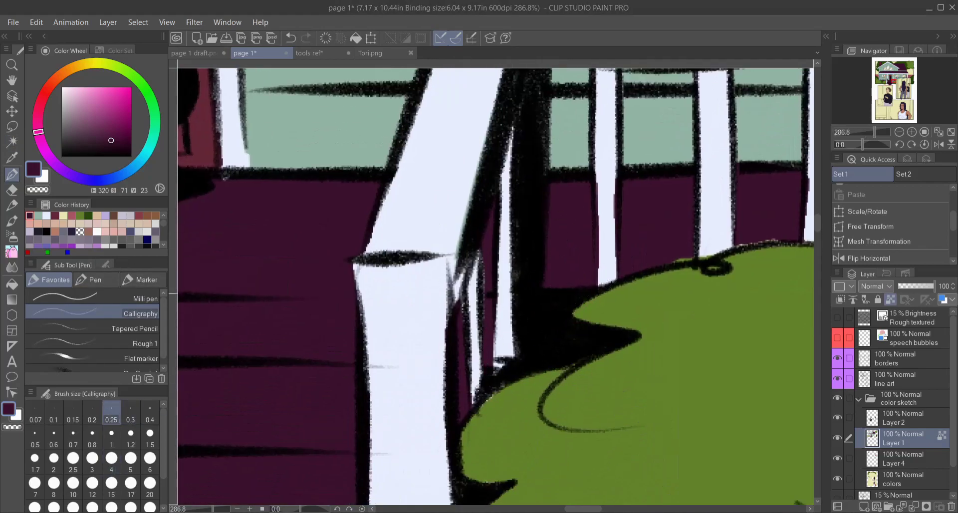
scroll(509, 293, down, 2)
scroll(606, 227, down, 4)
scroll(606, 227, up, 6)
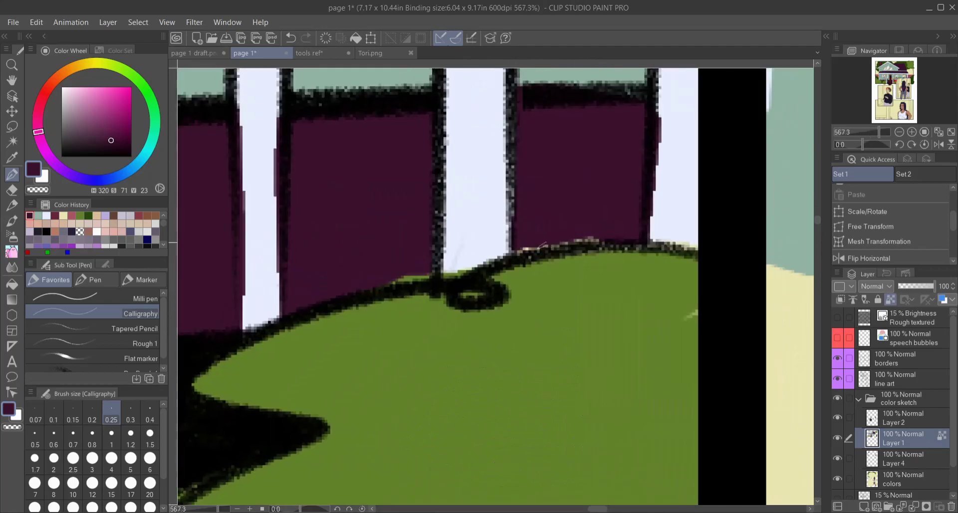
scroll(522, 200, down, 8)
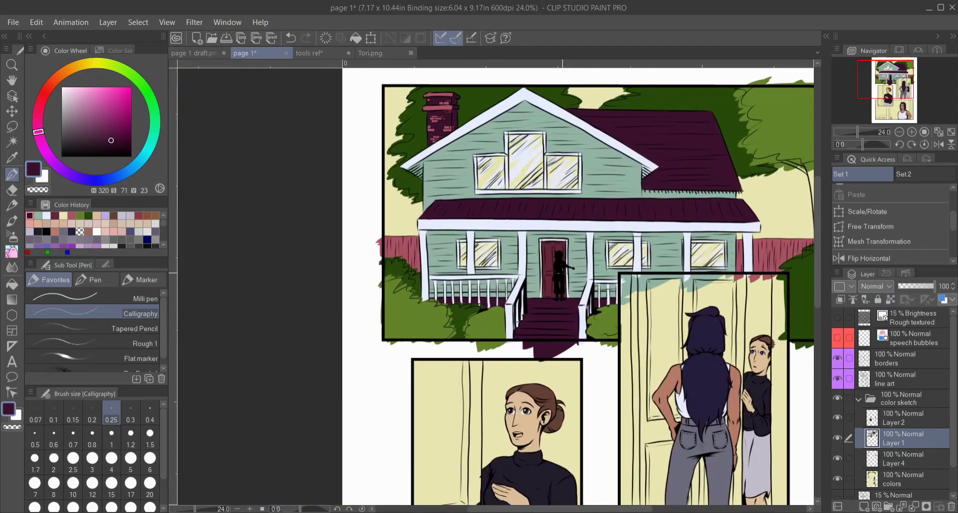
scroll(590, 237, up, 3)
click(525, 345)
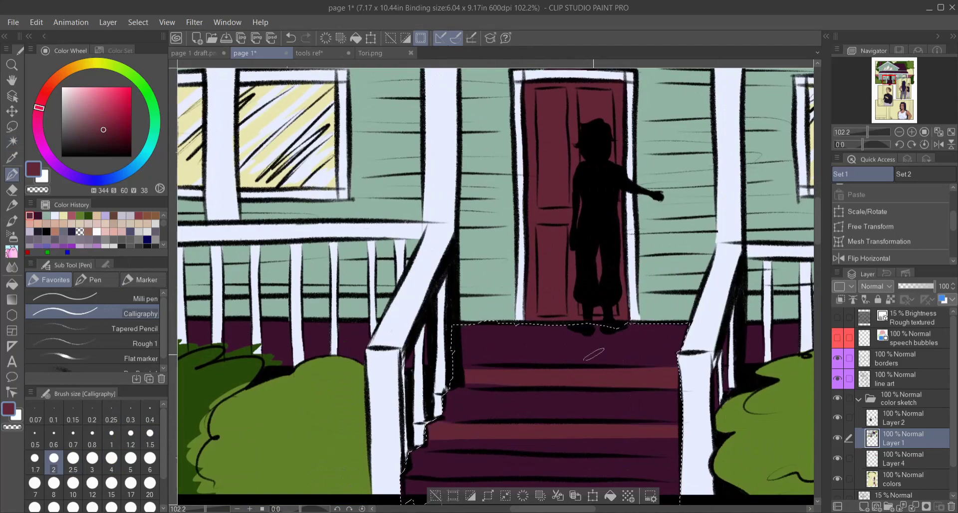
scroll(455, 419, down, 2)
key(ctrl+plus)
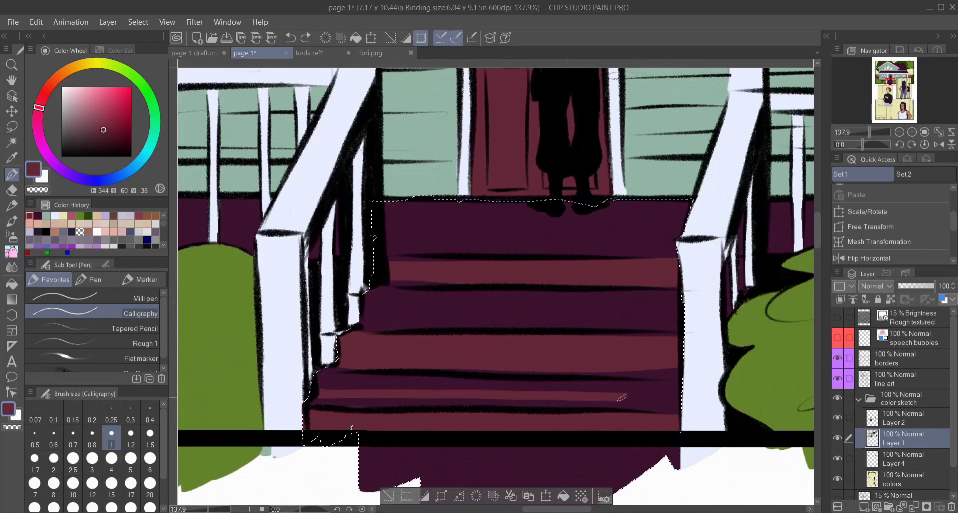
scroll(499, 349, down, 5)
scroll(549, 340, up, 5)
alt+click(449, 289)
drag(384, 324, 597, 338)
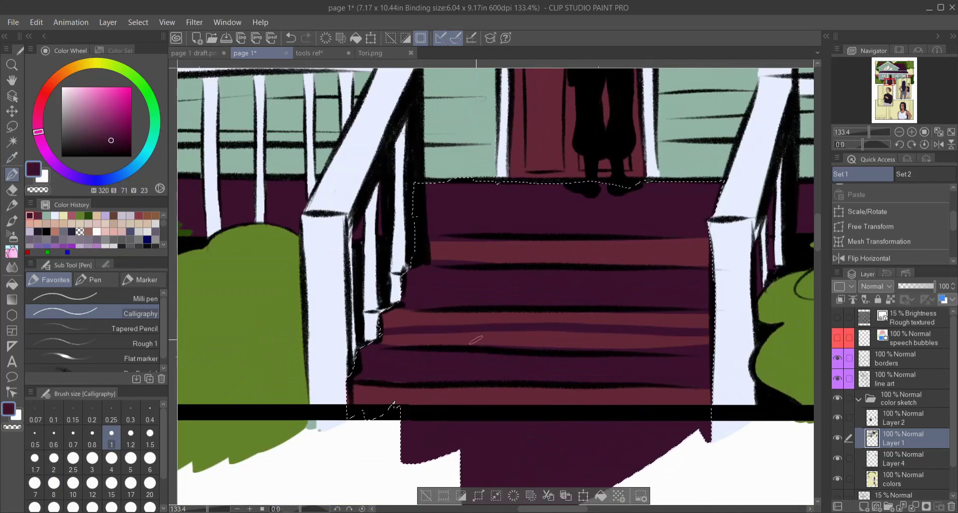
scroll(564, 271, up, 1)
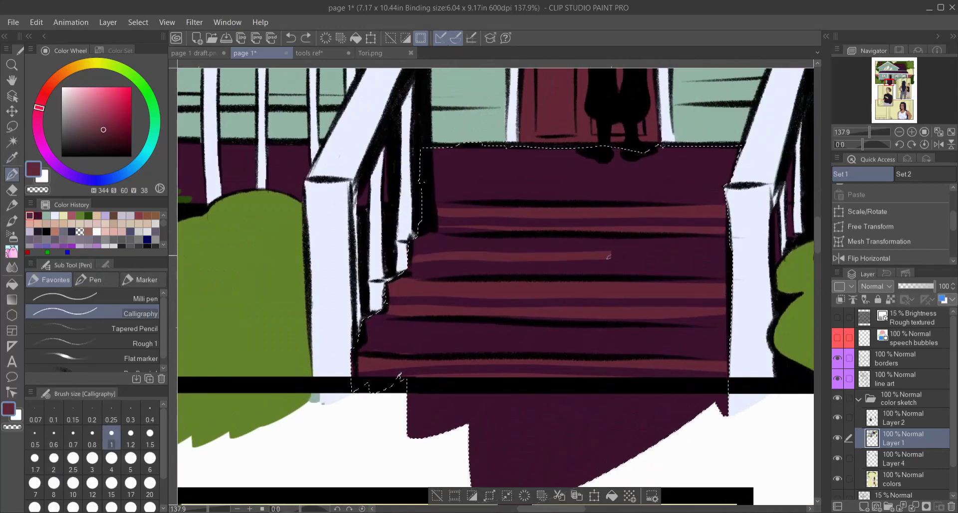
scroll(679, 270, down, 5)
scroll(634, 274, up, 3)
scroll(634, 273, down, 1)
scroll(624, 284, up, 2)
Step: On a new layer, paint the right-hand tree trunk maroon, then return to Layer 1
scroll(610, 299, down, 3)
scroll(609, 300, up, 3)
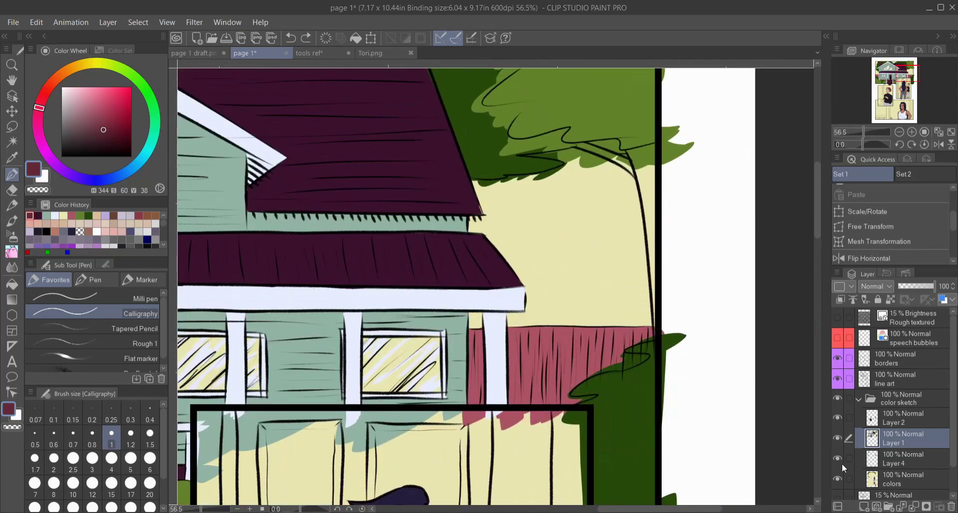
click(859, 506)
scroll(667, 257, down, 2)
scroll(667, 256, up, 4)
mouse_move(523, 234)
mouse_down()
mouse_move(545, 246)
mouse_move(602, 229)
mouse_up()
scroll(602, 228, down, 2)
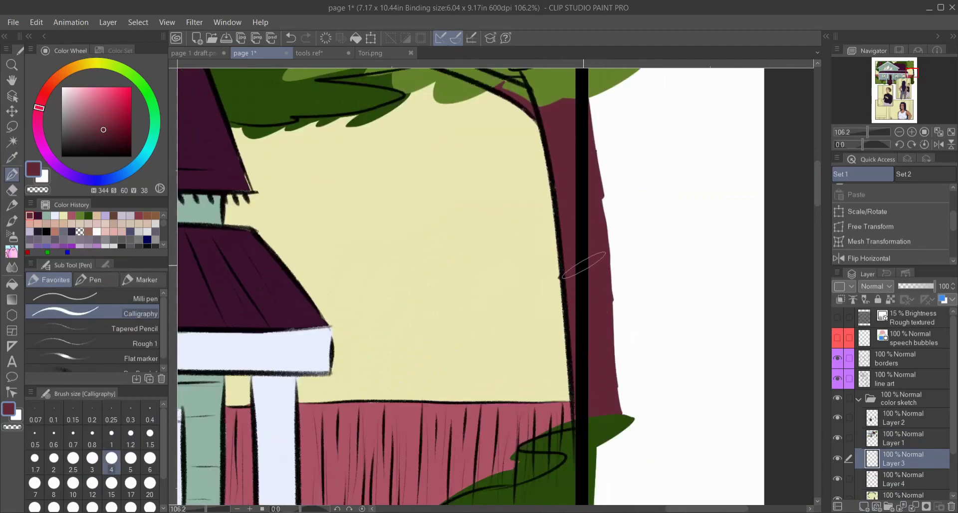
scroll(567, 265, down, 2)
scroll(567, 265, up, 7)
click(892, 438)
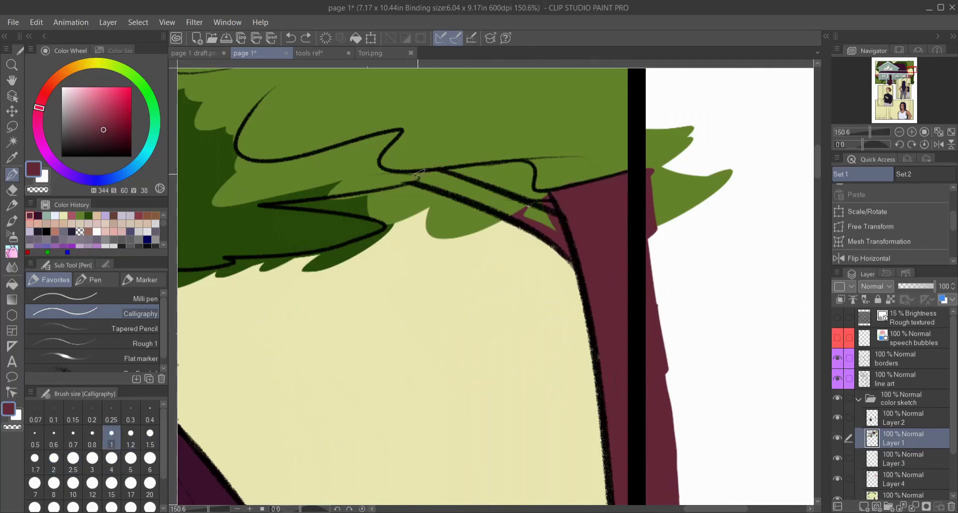
scroll(509, 213, down, 6)
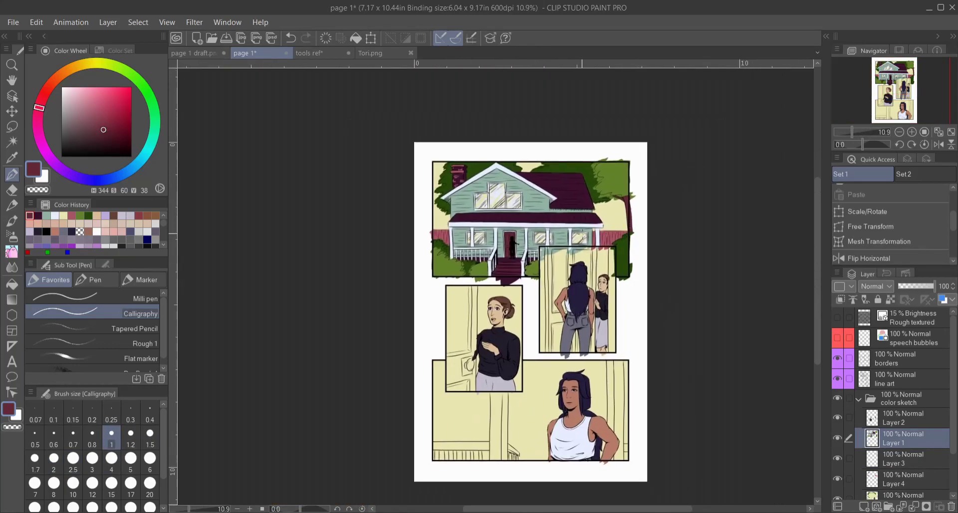
Step: Eyedrop the pale yellow and pale lavender window colours and the sage wall green to check them
scroll(471, 316, up, 6)
alt+click(472, 316)
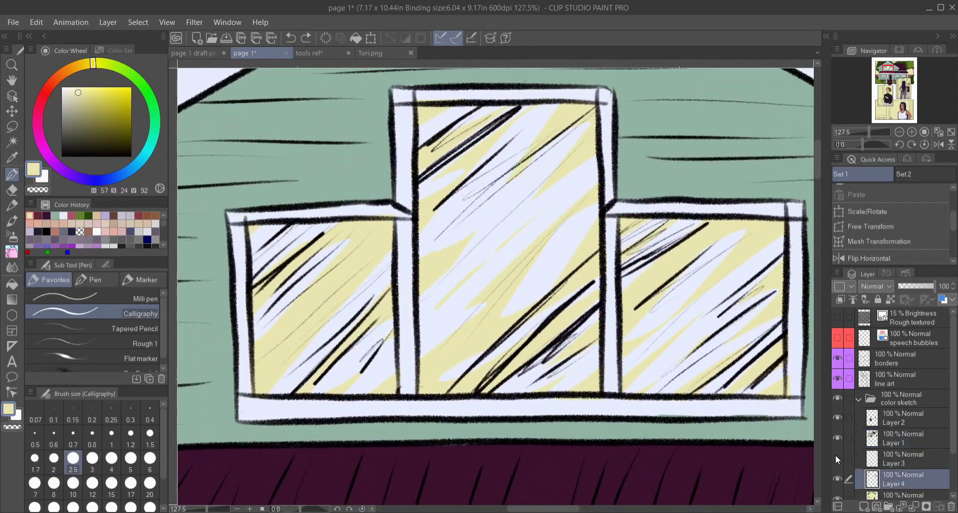
key(alt+bracketright)
key(alt+bracketright)
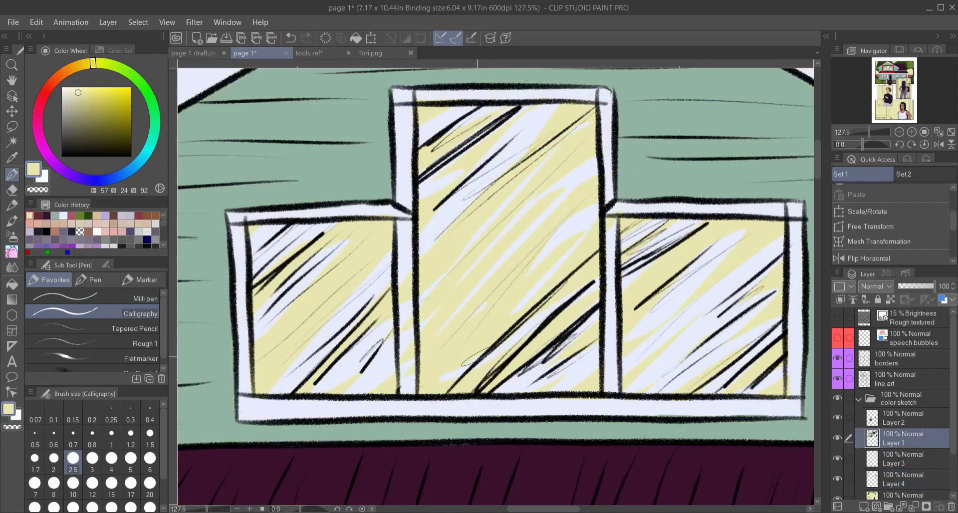
drag(478, 357, 511, 367)
alt+click(272, 413)
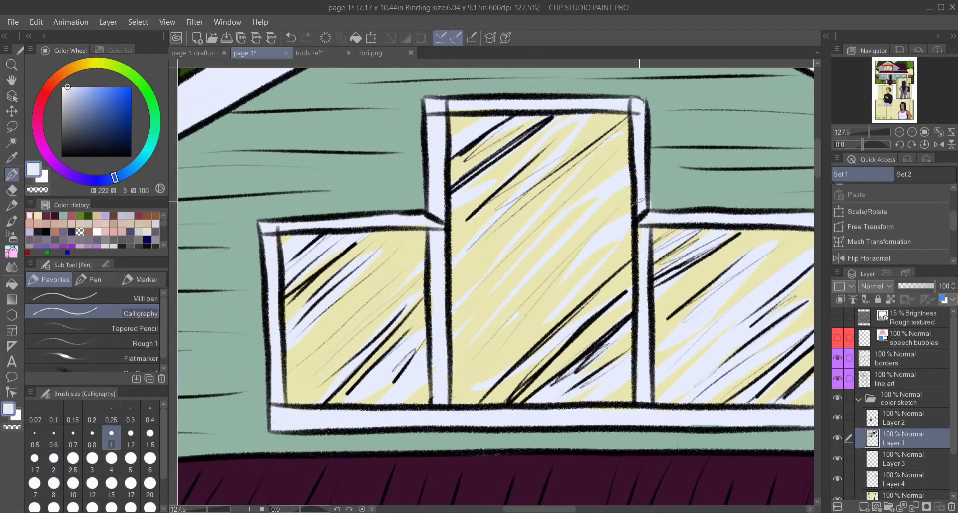
scroll(640, 205, down, 6)
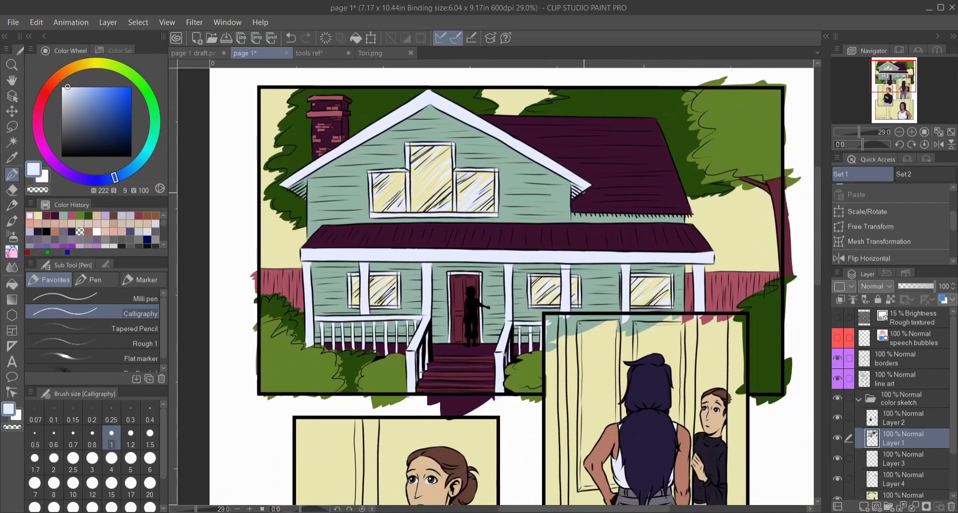
alt+click(581, 192)
Step: Merge the flat-colour layers down into the colors layer
scroll(580, 192, up, 8)
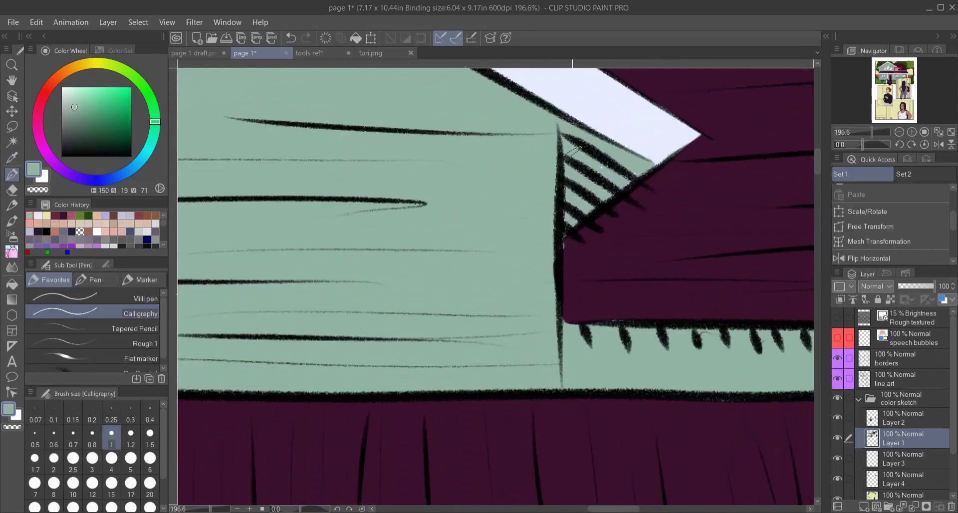
scroll(600, 177, down, 6)
drag(600, 177, 611, 250)
scroll(604, 142, up, 5)
scroll(603, 142, down, 5)
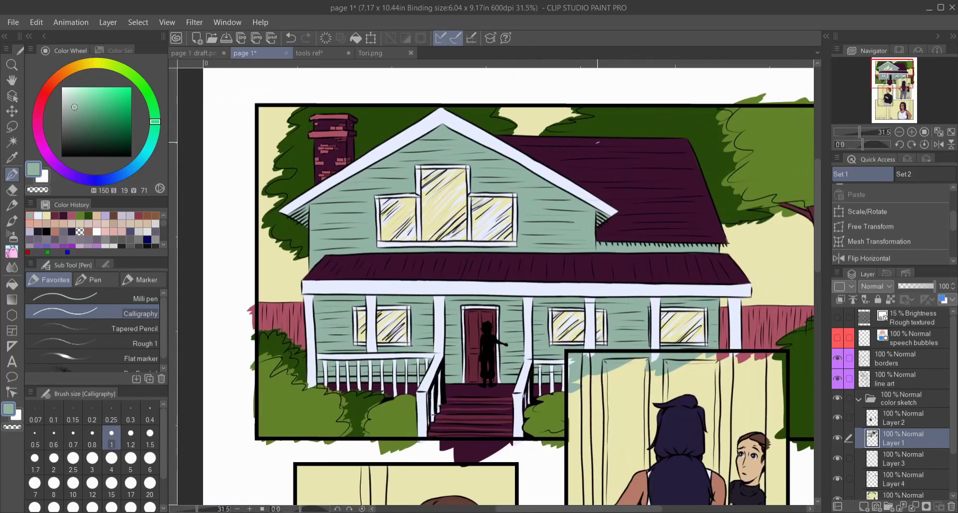
drag(600, 142, 521, 102)
drag(579, 268, 583, 93)
key(ctrl+z)
key(ctrl+z)
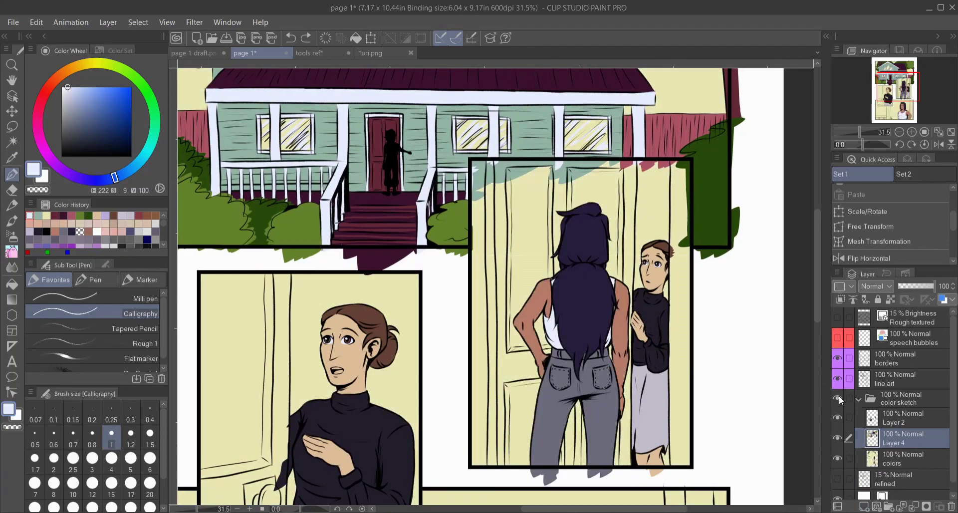
Step: Auto-select the right panel's interior on the borders layer, then activate Layer 4 and deselect
click(897, 357)
alt+click(837, 358)
key(w)
click(648, 299)
alt+click(837, 357)
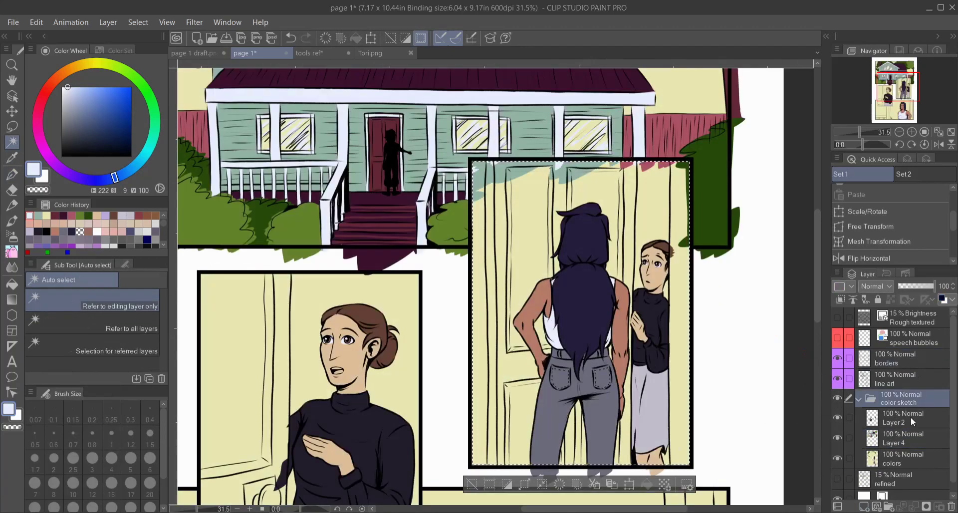
ctrl+click(567, 476)
key(ctrl+d)
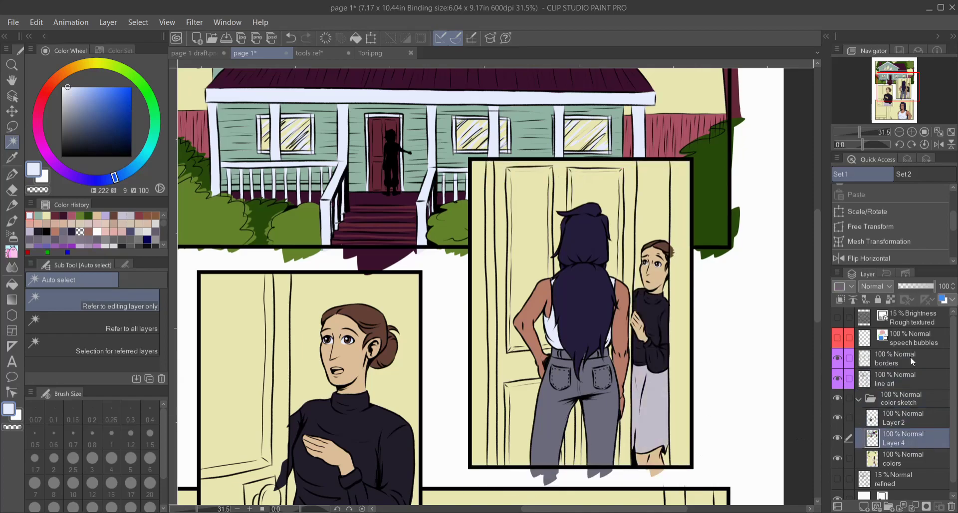
Step: On the colors layer, select the door panel background and ready the Calligraphy pen at size 6
click(887, 459)
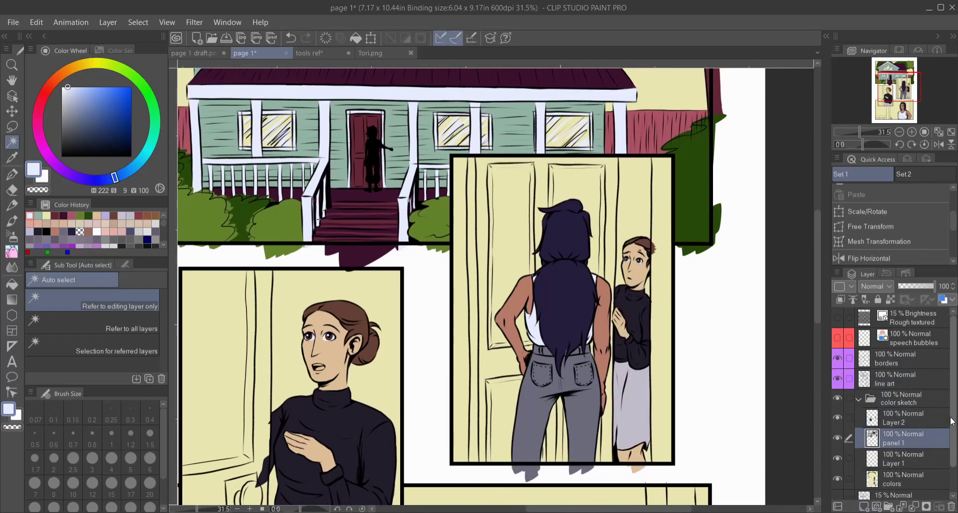
scroll(548, 419, up, 1)
ctrl+click(693, 165)
click(692, 166)
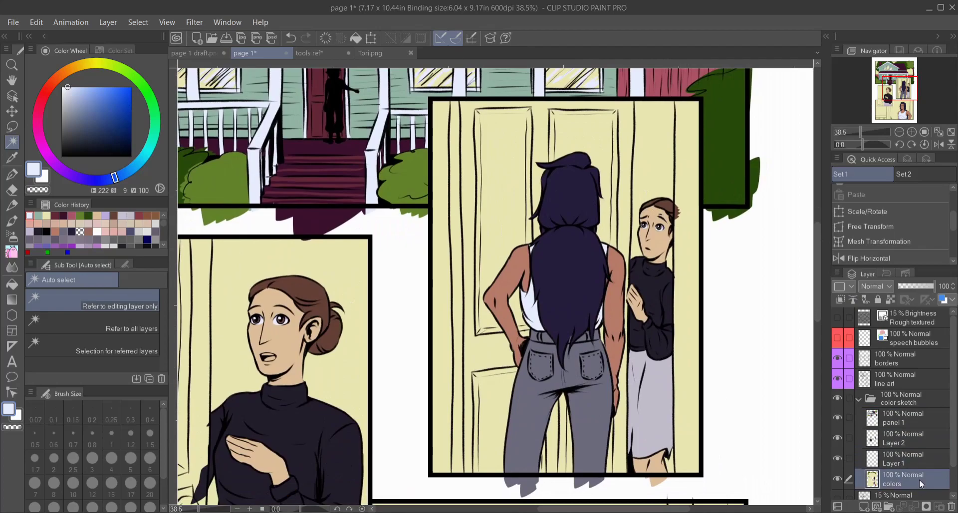
key(p)
click(149, 457)
Step: Choose dark maroon, enlarge the brush, and paint the door's left and right sides maroon
drag(440, 438, 517, 410)
scroll(517, 410, down, 1)
scroll(581, 341, up, 1)
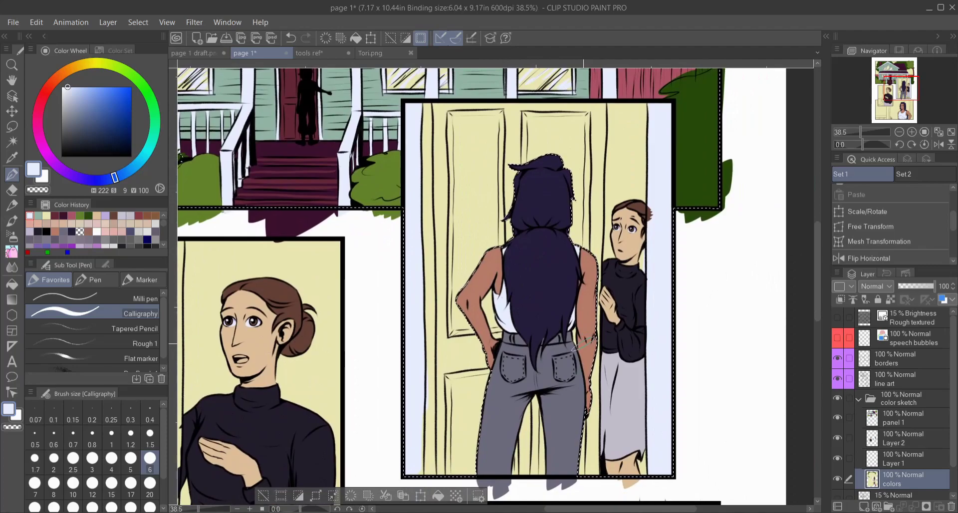
drag(581, 341, 616, 383)
alt+click(299, 219)
click(73, 483)
mouse_move(469, 145)
mouse_down()
mouse_move(468, 273)
mouse_move(459, 169)
mouse_up()
mouse_move(633, 146)
mouse_down()
mouse_move(621, 339)
mouse_move(607, 202)
mouse_up()
scroll(621, 339, up, 1)
drag(609, 277, 606, 439)
mouse_move(394, 70)
mouse_down()
mouse_move(424, 439)
mouse_move(402, 199)
mouse_move(411, 272)
mouse_up()
Step: Switch to a pale lavender colour with a fine brush size and add a stroke
mouse_move(442, 244)
mouse_down()
mouse_move(452, 372)
mouse_move(526, 302)
mouse_move(506, 451)
mouse_up()
alt+click(459, 250)
click(111, 433)
drag(349, 300, 394, 70)
scroll(392, 317, down, 2)
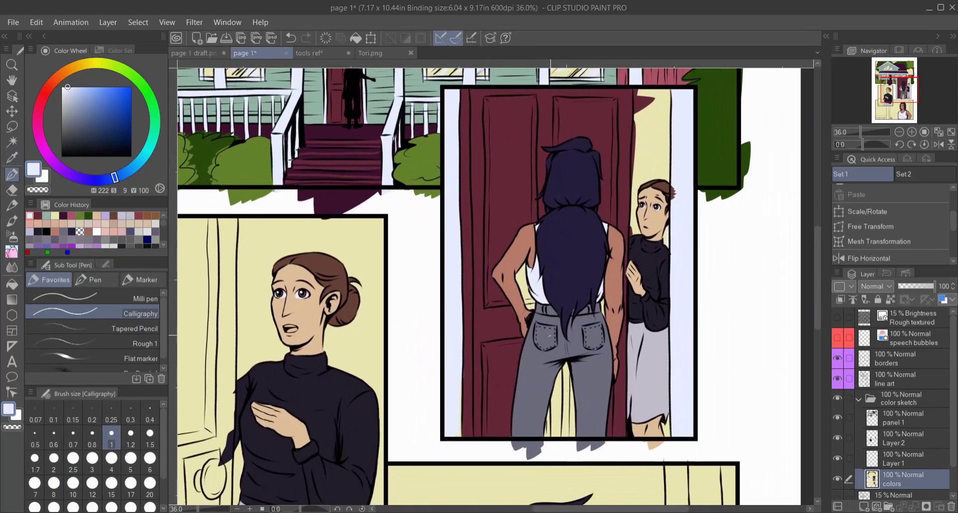
Step: On Layer 1, auto-select the door area for shading, clearing a mistaken selection first
click(838, 459)
key(w)
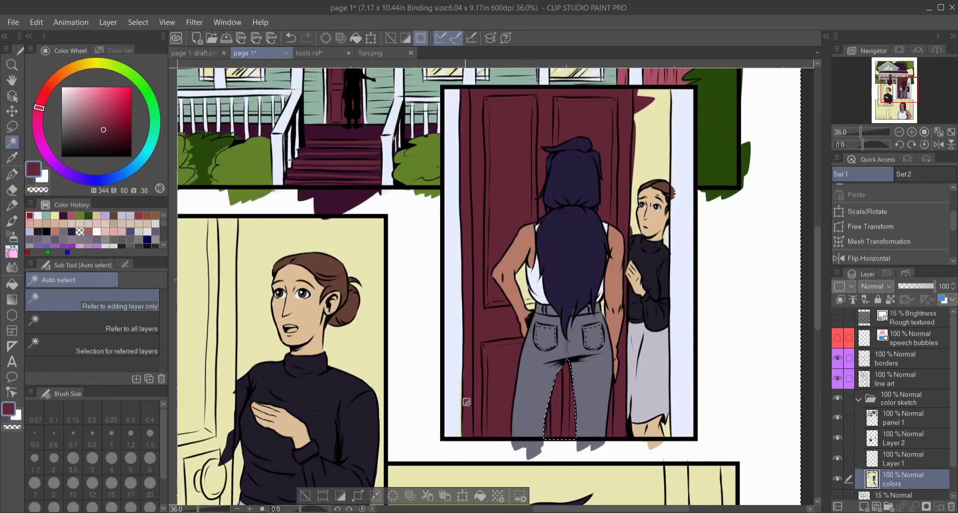
click(603, 299)
scroll(617, 304, up, 4)
click(447, 373)
scroll(602, 295, down, 6)
scroll(602, 295, up, 3)
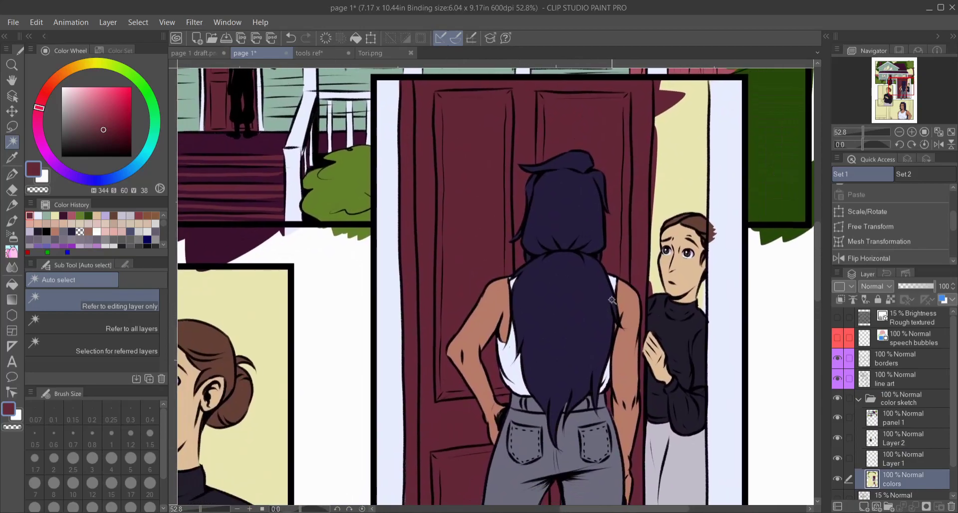
click(789, 367)
Step: Paint dark shading strokes down the door's left edge and vertical strokes across the door
key(p)
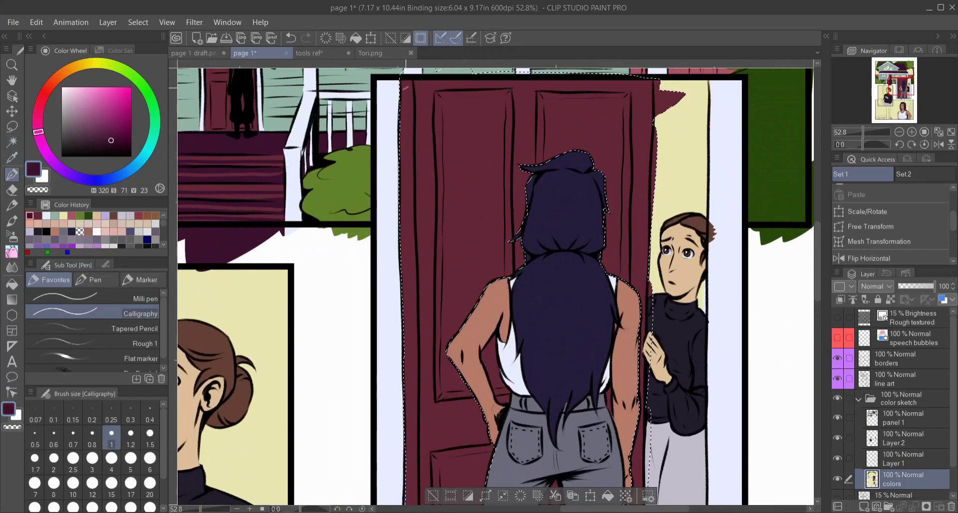
drag(394, 87, 394, 470)
drag(394, 470, 451, 370)
scroll(461, 453, up, 5)
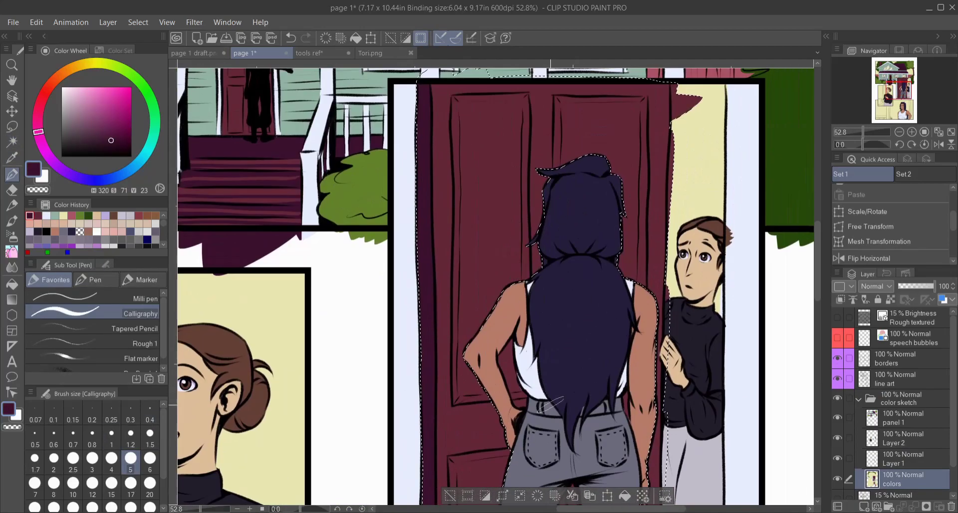
key(bracketleft)
key(bracketleft)
drag(538, 107, 545, 252)
drag(465, 111, 473, 398)
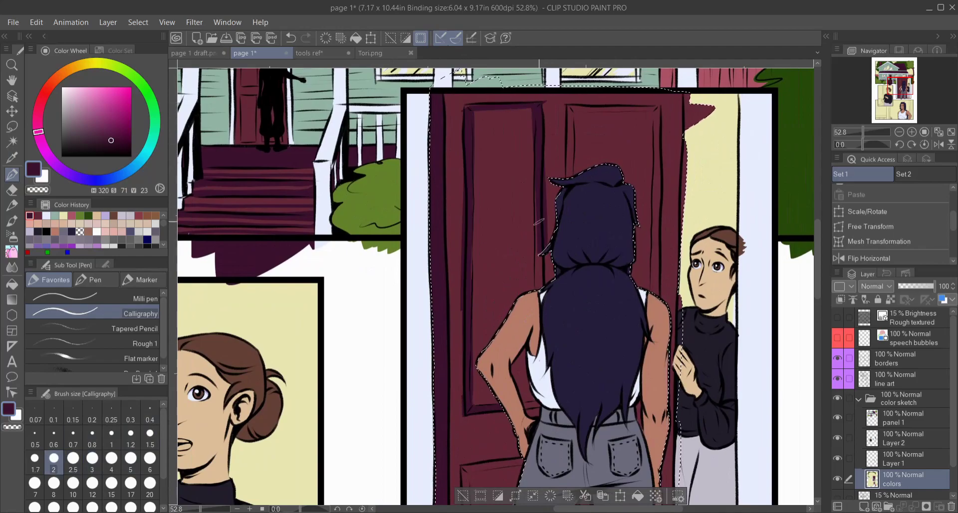
scroll(670, 134, up, 1)
key(ctrl+z)
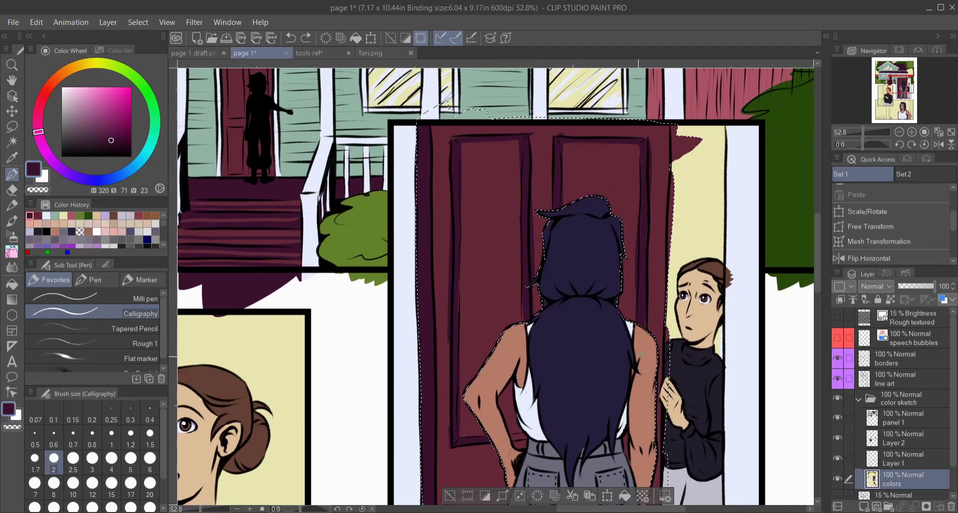
Step: Drop the door selection, undo the stray stroke across the pants, and select all on Layer 1
scroll(493, 284, down, 8)
key(ctrl+d)
scroll(613, 352, up, 3)
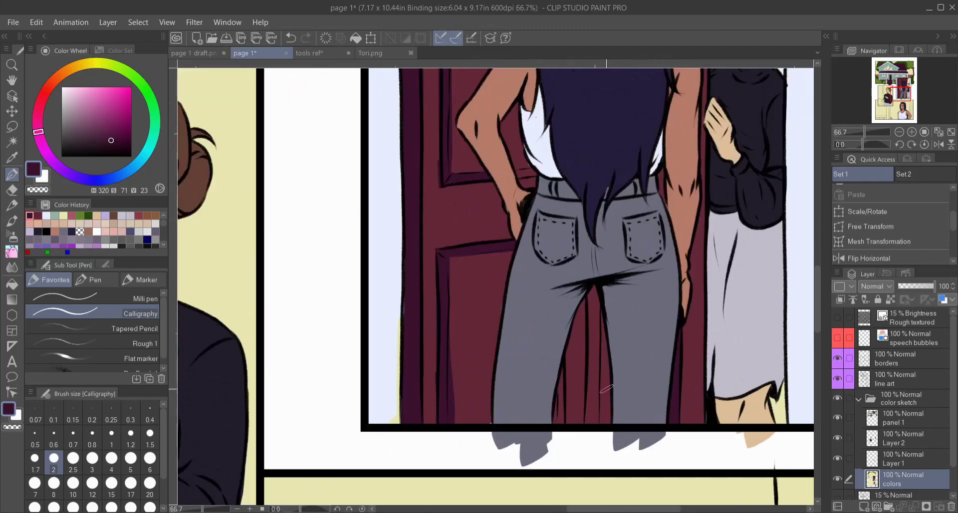
key(ctrl+z)
click(892, 457)
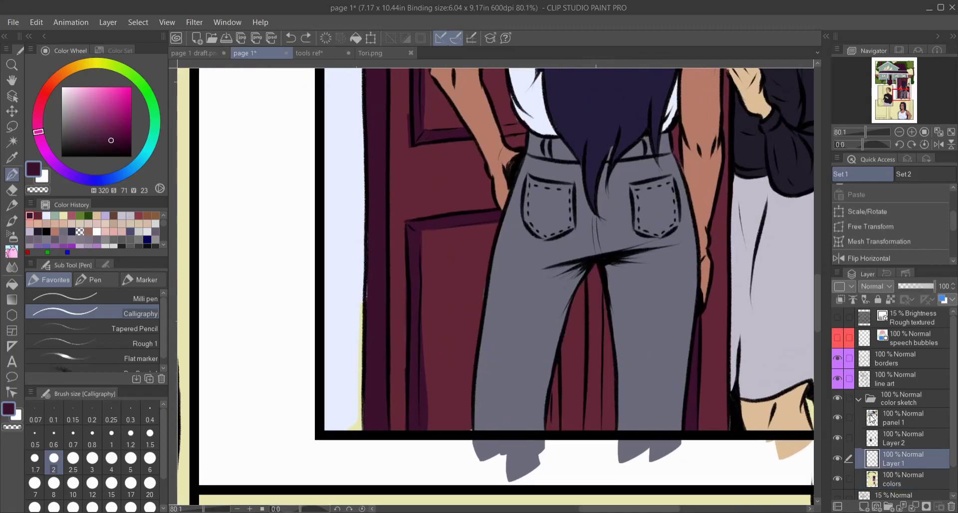
key(ctrl+a)
scroll(579, 319, down, 5)
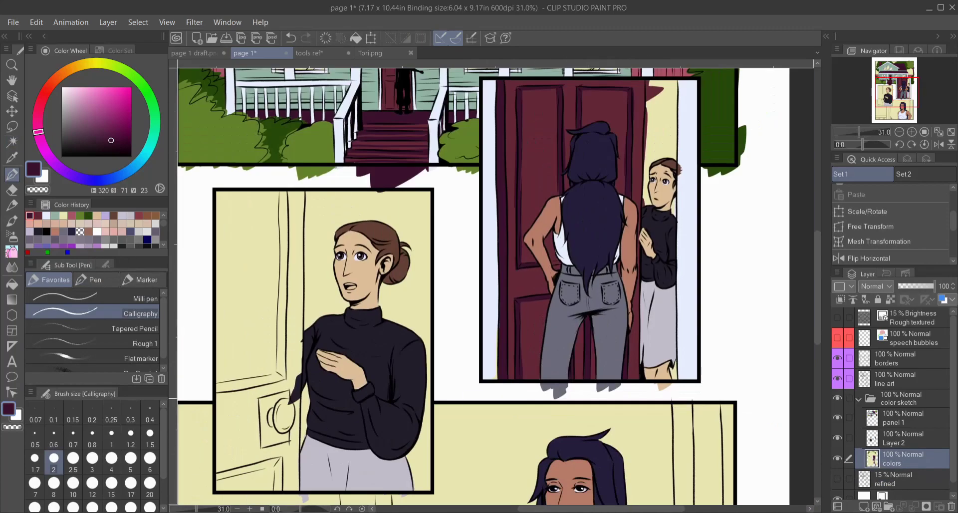
scroll(591, 285, up, 2)
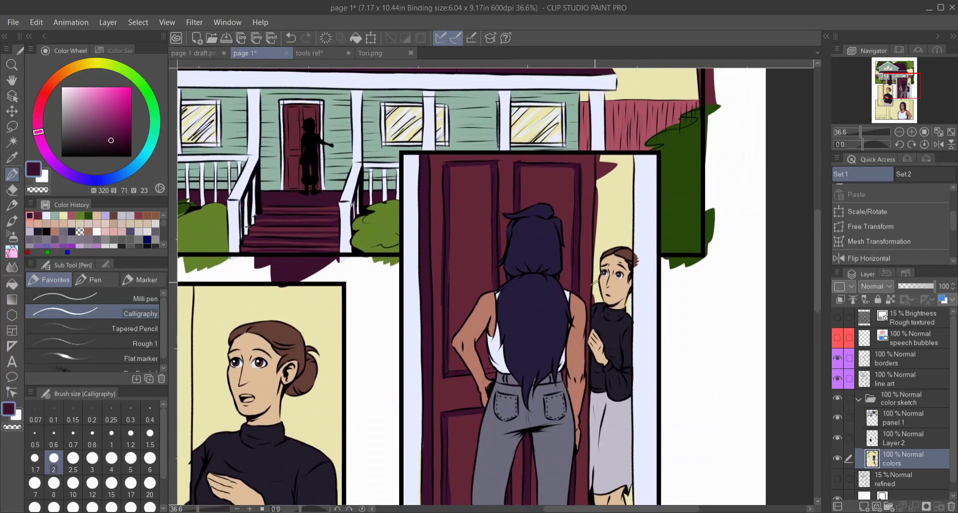
scroll(594, 282, up, 3)
alt+click(629, 260)
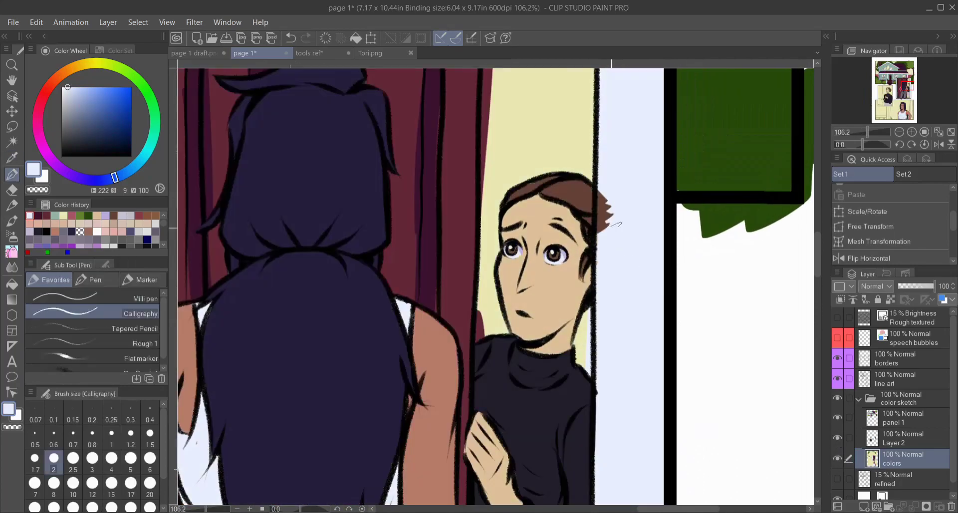
key(e)
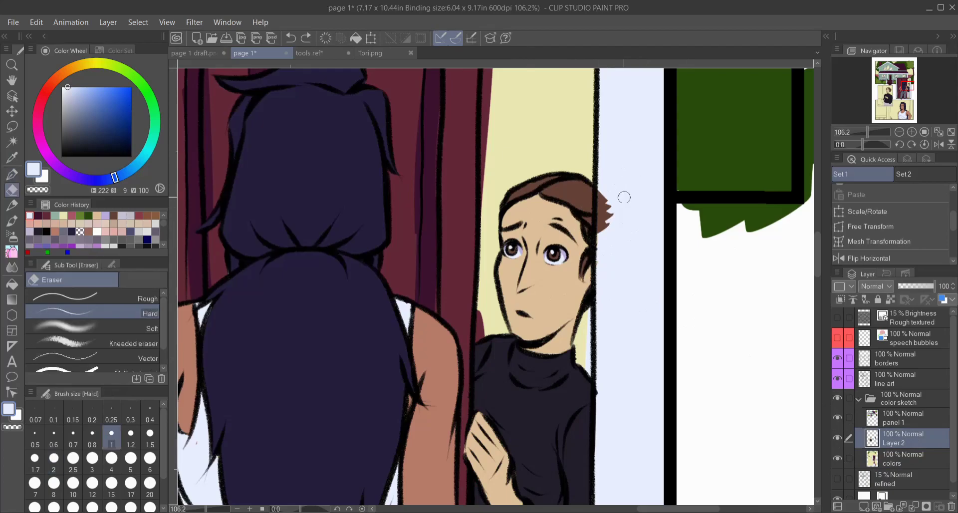
scroll(584, 194, down, 3)
scroll(417, 314, up, 3)
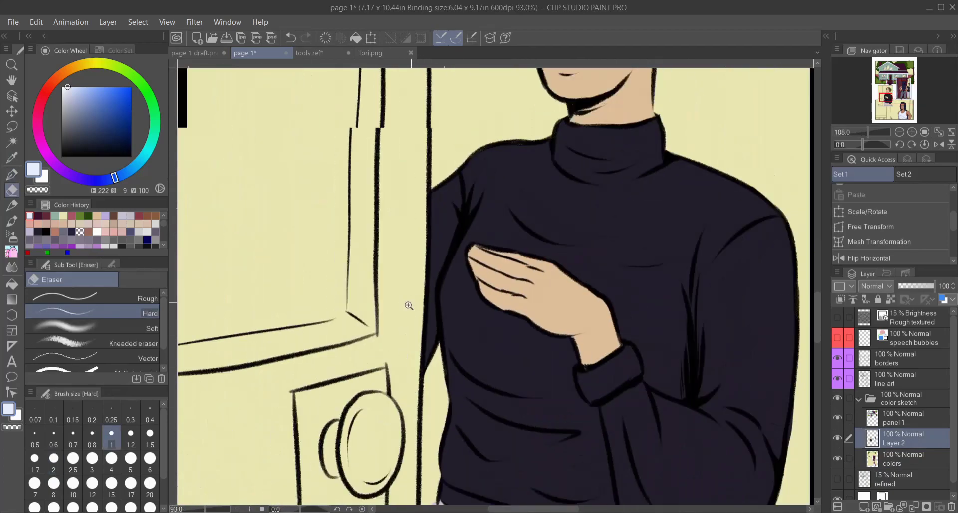
scroll(427, 393, up, 1)
scroll(428, 393, down, 3)
scroll(449, 299, up, 2)
scroll(641, 342, down, 3)
scroll(641, 342, down, 3)
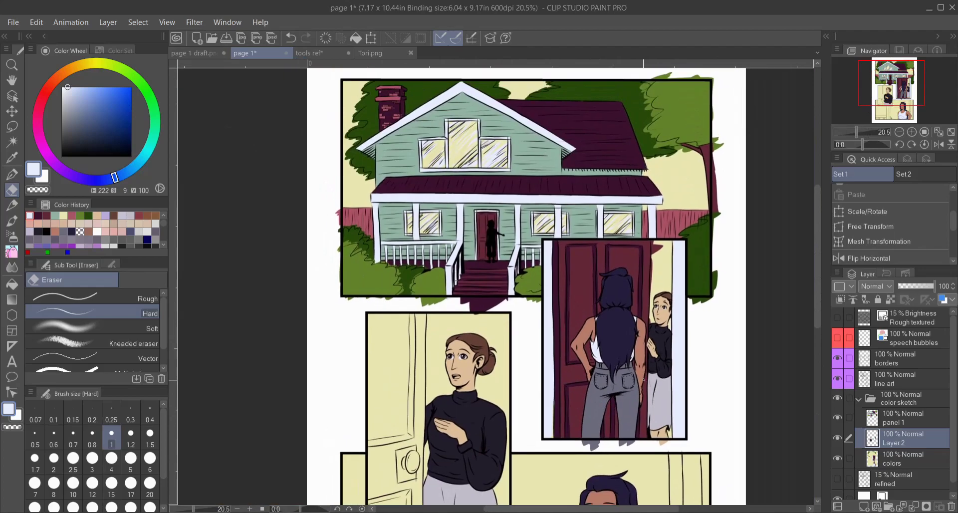
Step: Eyedrop the porch door's red colour
scroll(487, 223, up, 7)
key(alt+bracketright)
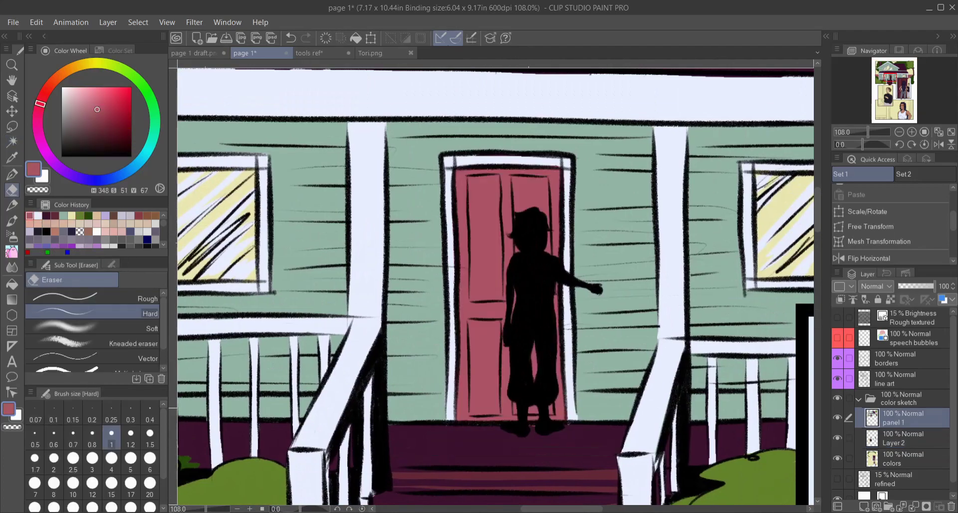
scroll(538, 380, down, 7)
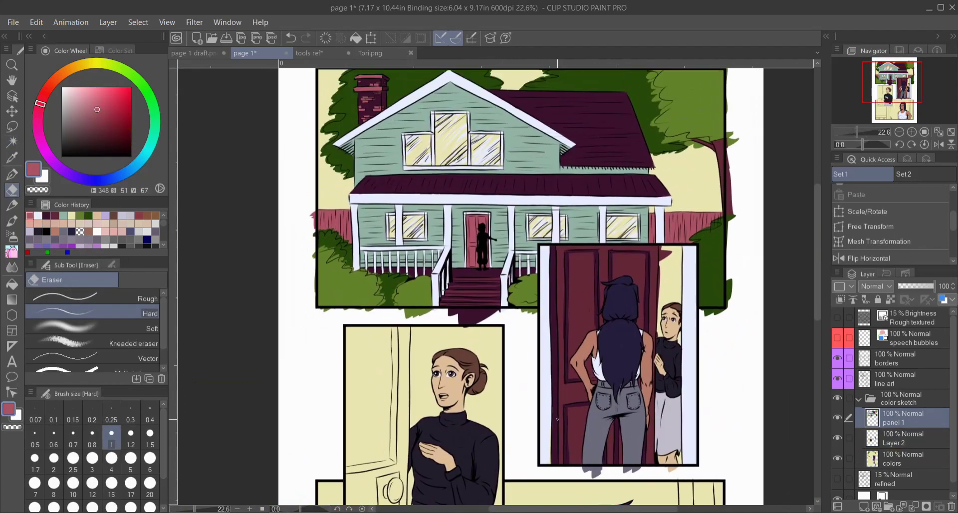
scroll(558, 420, down, 3)
scroll(539, 409, up, 2)
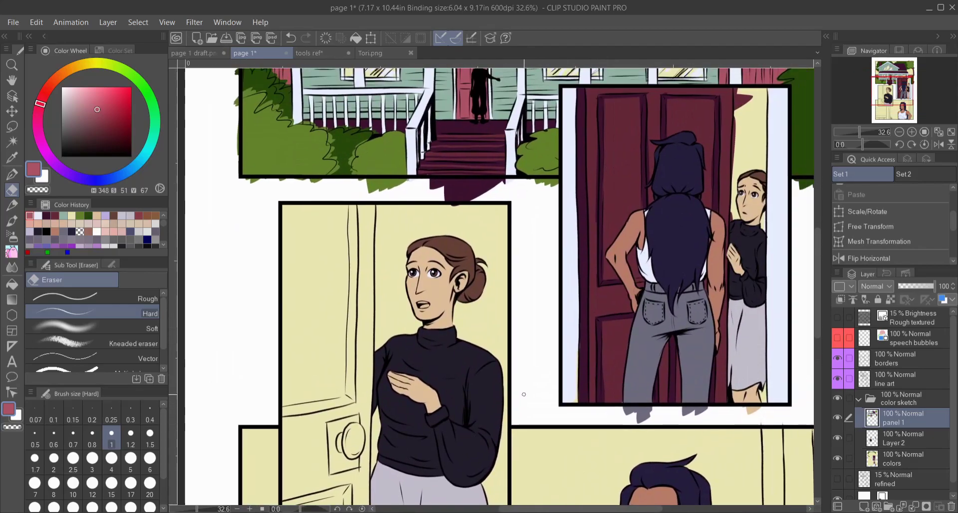
scroll(522, 376, down, 3)
scroll(517, 302, up, 3)
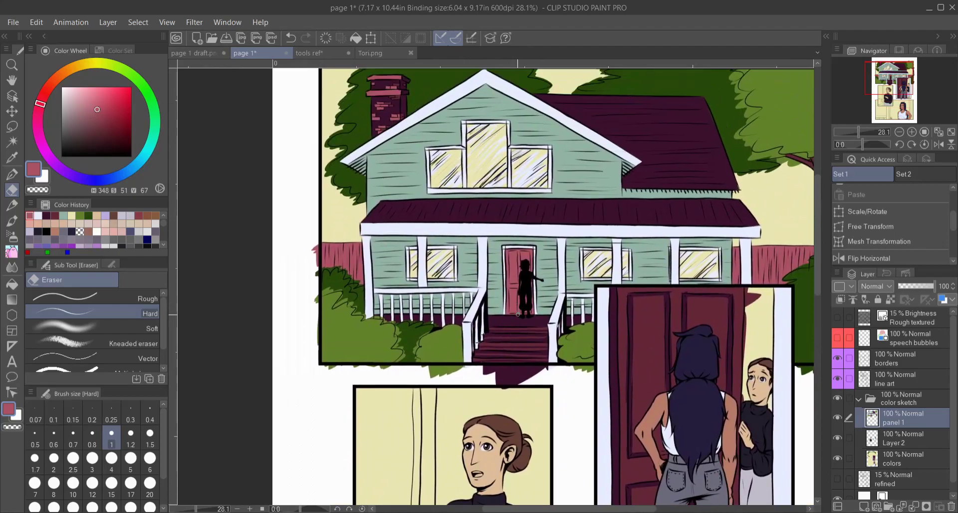
scroll(522, 321, down, 3)
scroll(522, 321, up, 3)
scroll(440, 269, up, 4)
Step: Paint a red frame around the porch window with the pen, undoing to tighten the edge
key(p)
scroll(435, 293, up, 4)
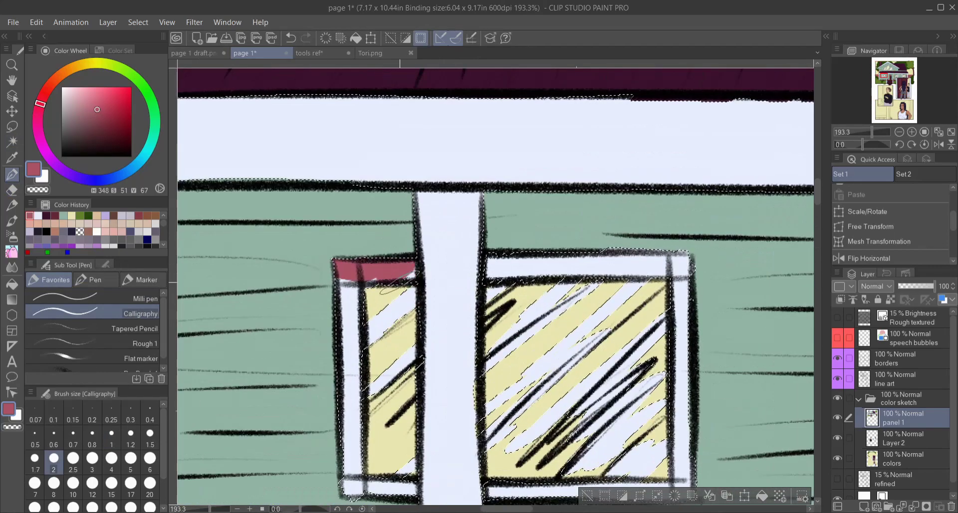
drag(449, 379, 379, 269)
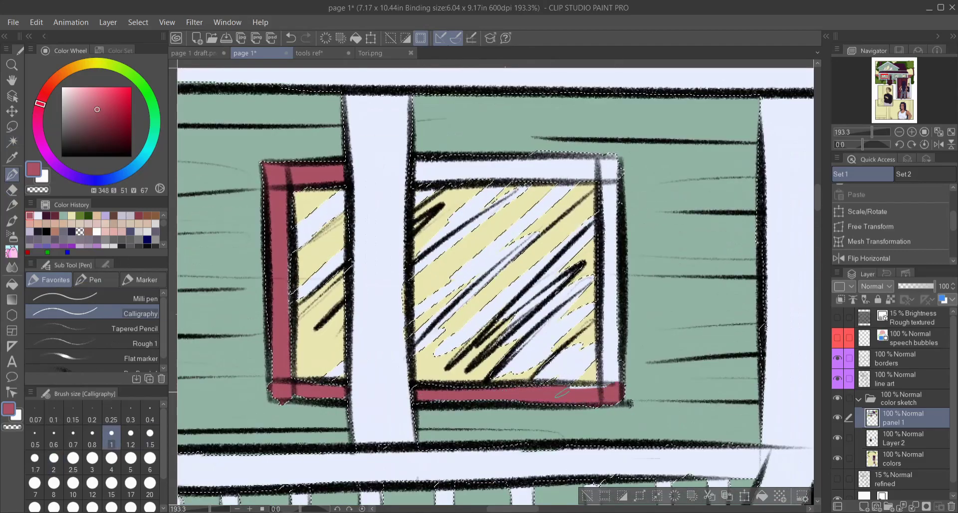
scroll(495, 284, down, 5)
scroll(496, 284, up, 4)
scroll(495, 285, up, 2)
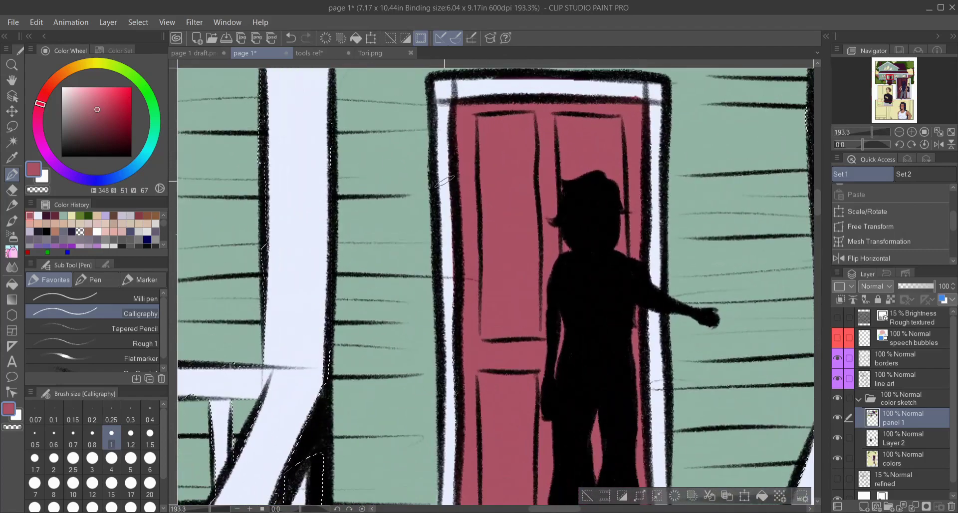
scroll(496, 284, down, 5)
scroll(495, 284, up, 2)
key(ctrl+z)
scroll(484, 347, down, 3)
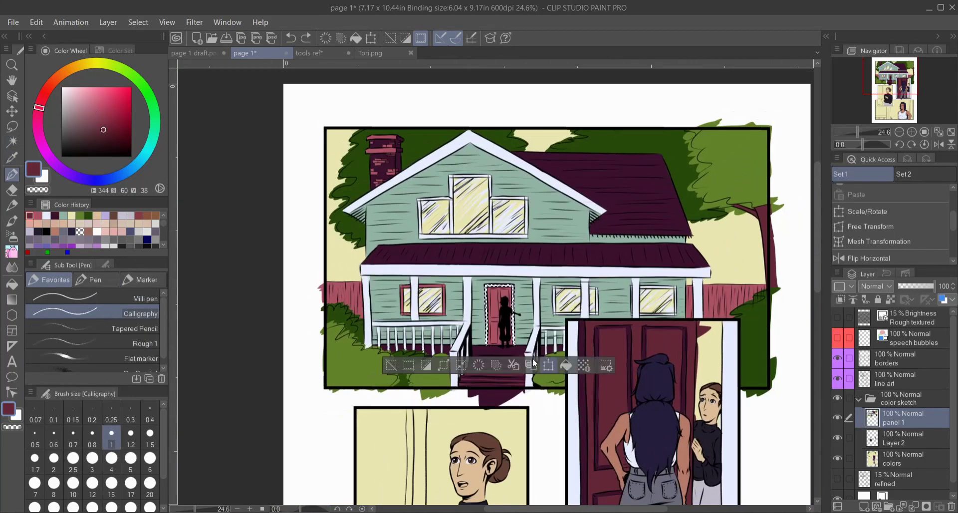
scroll(574, 300, up, 4)
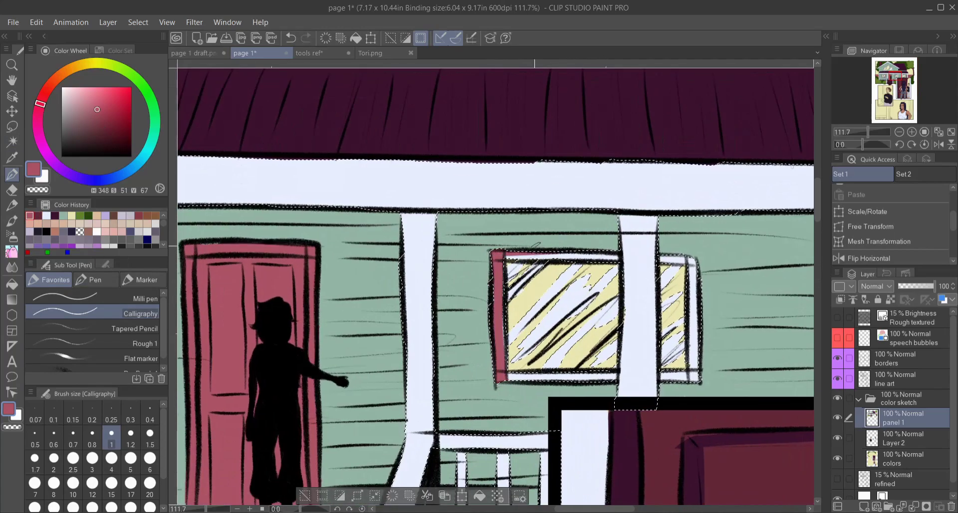
scroll(571, 244, up, 2)
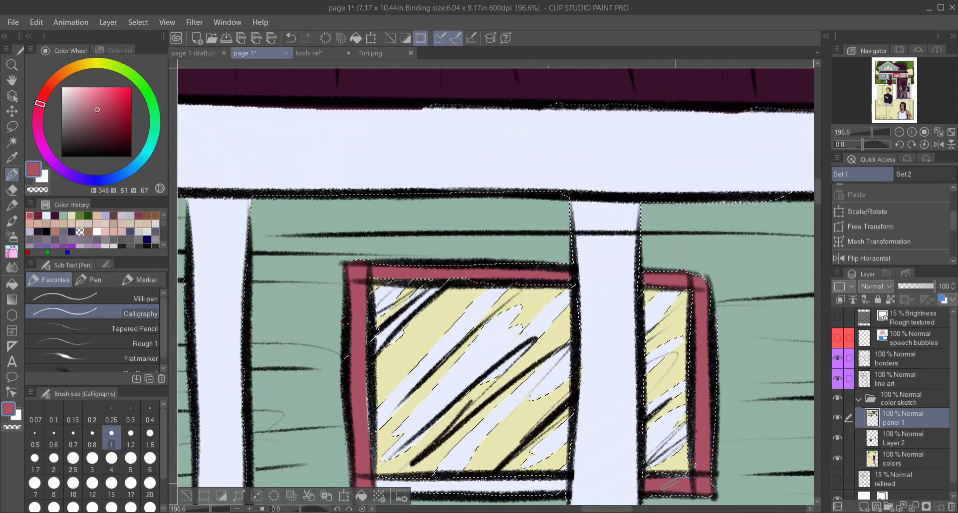